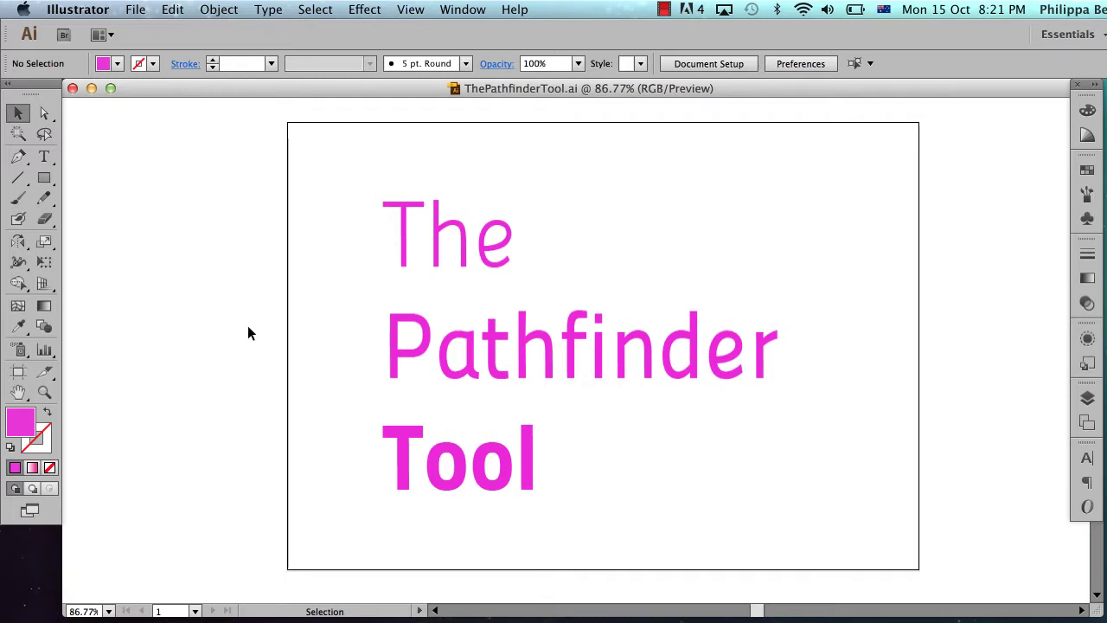
Step: Show the Pathfinder panel floating beside the artboard, glancing at its Align and Transform tabs
click(451, 10)
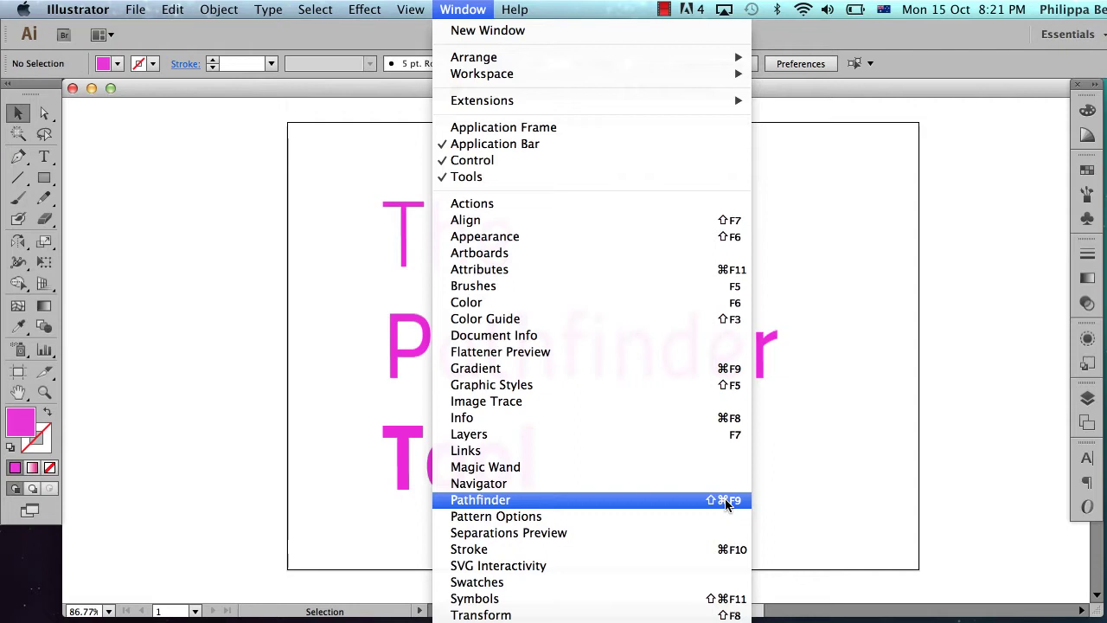
click(691, 503)
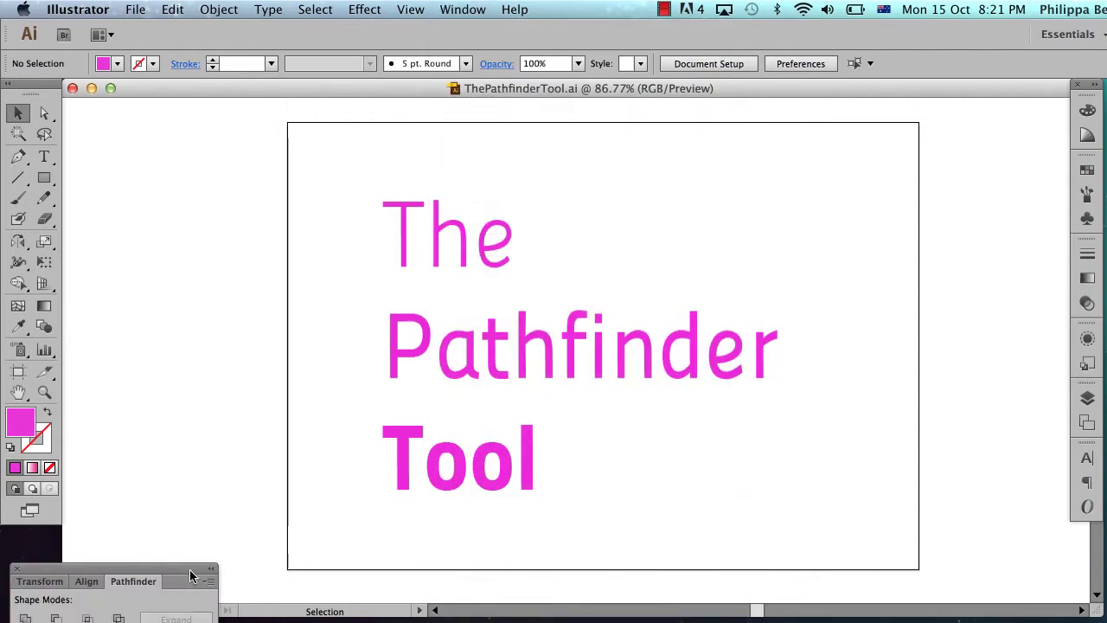
drag(189, 569, 251, 435)
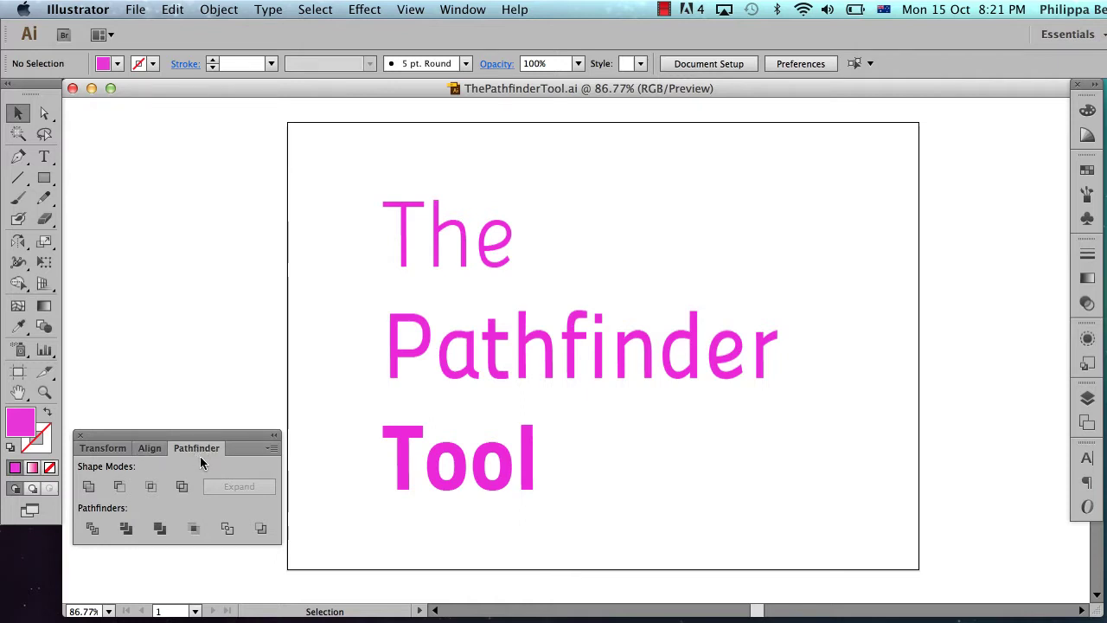
click(149, 449)
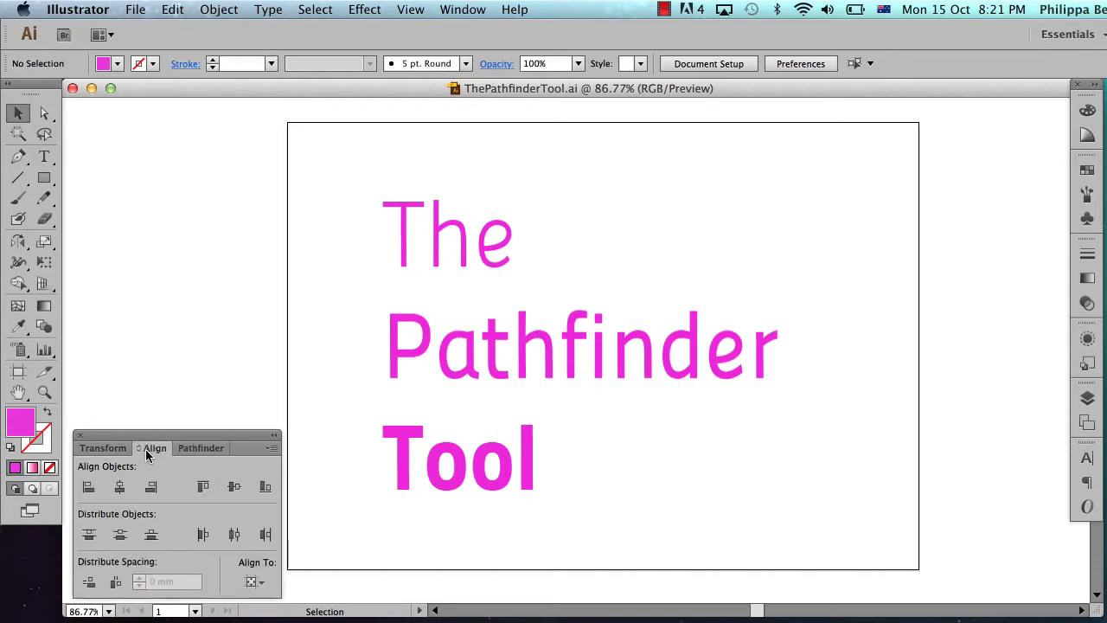
click(95, 449)
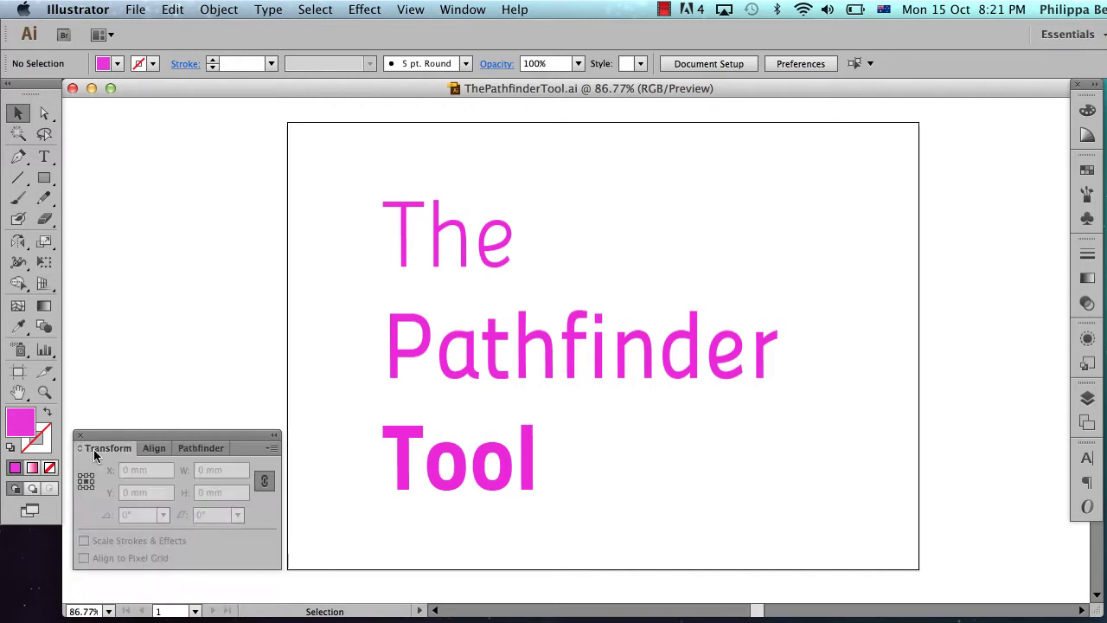
click(198, 448)
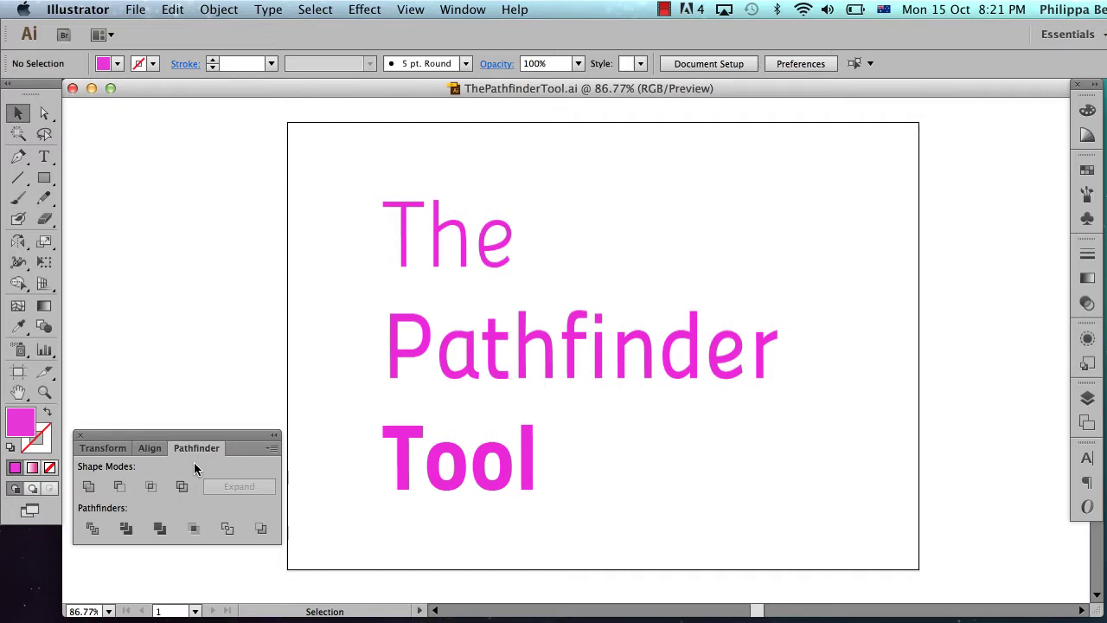
Step: Delete 'The Pathfinder Tool' title text and get the Rectangle tool ready
click(418, 349)
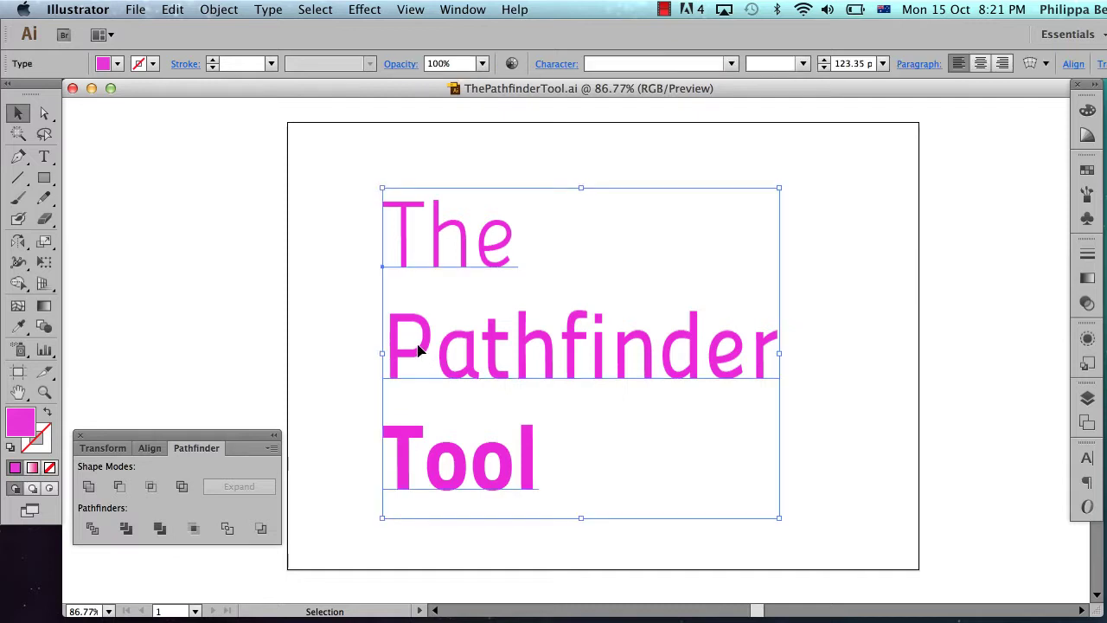
key(Delete)
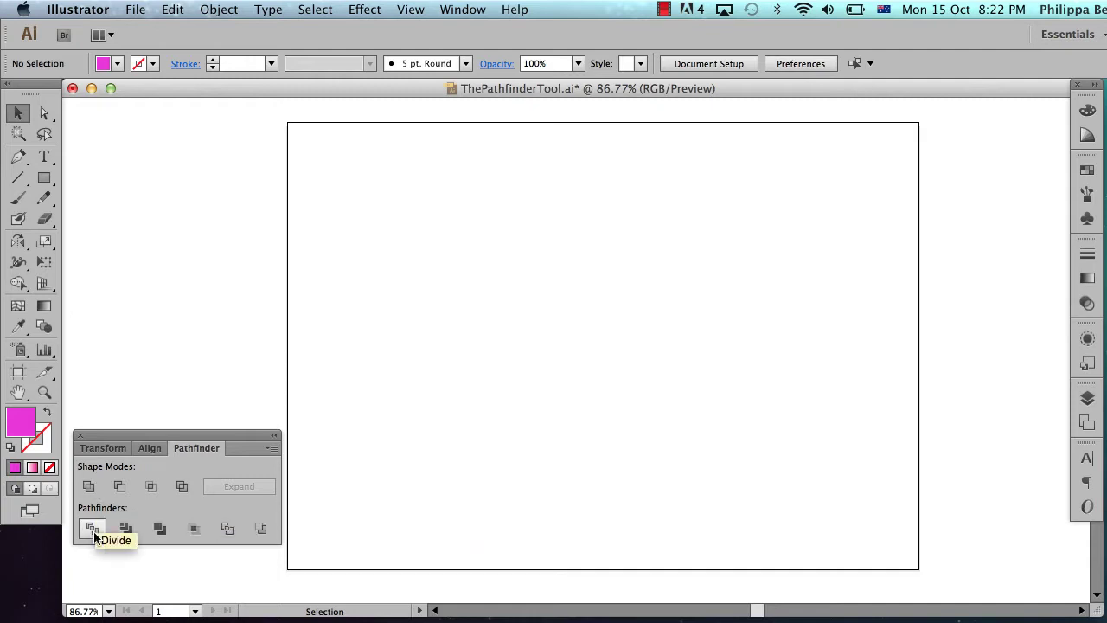
click(45, 182)
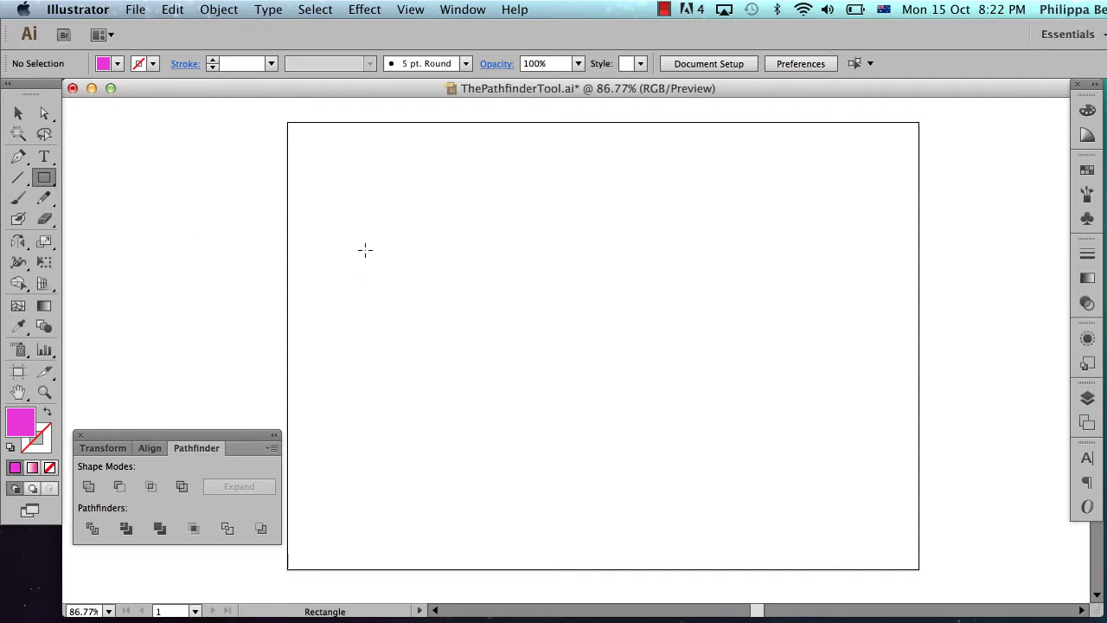
Step: Draw nine overlapping magenta rectangles and thin connecting bars in one cluster, then deselect
drag(365, 249, 488, 379)
drag(577, 231, 684, 415)
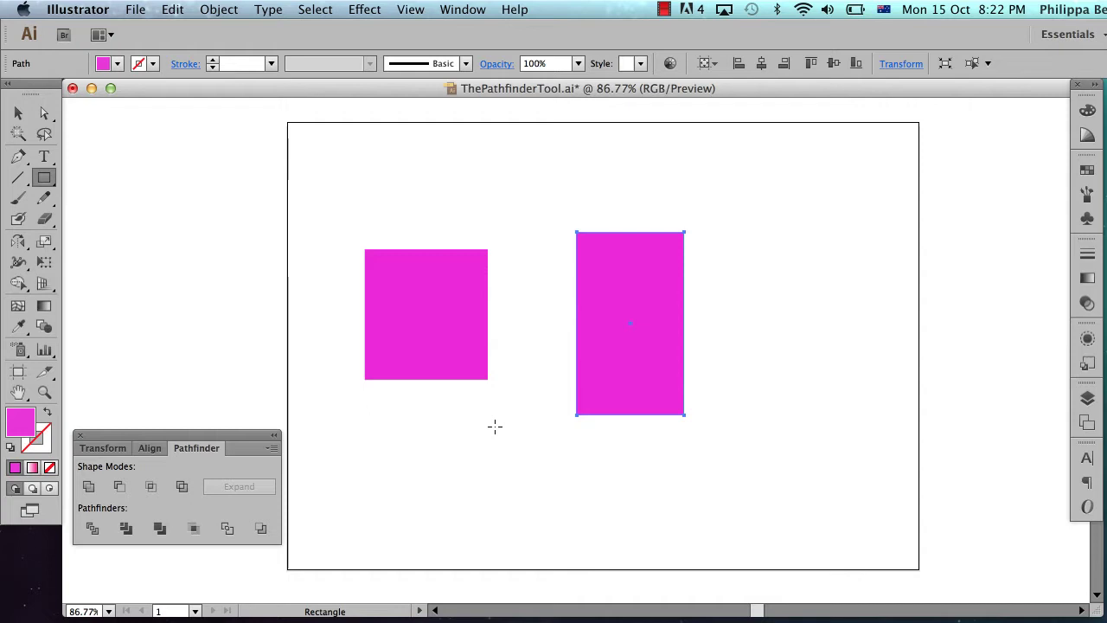
drag(482, 425, 650, 540)
drag(425, 311, 610, 332)
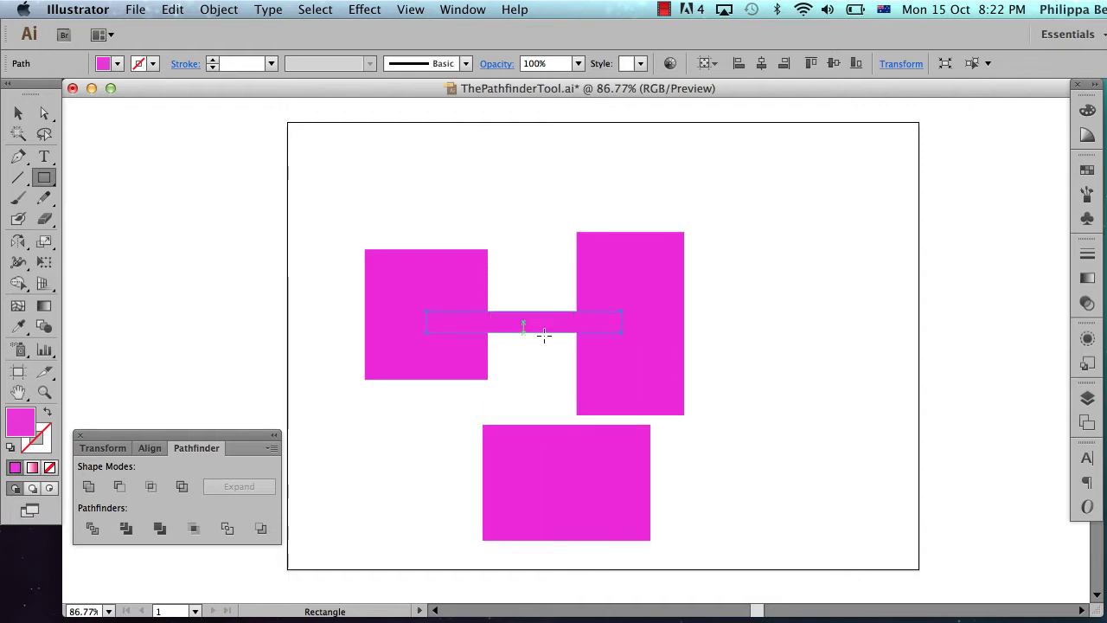
mouse_move(514, 332)
mouse_down()
mouse_move(538, 420)
mouse_move(624, 424)
mouse_up()
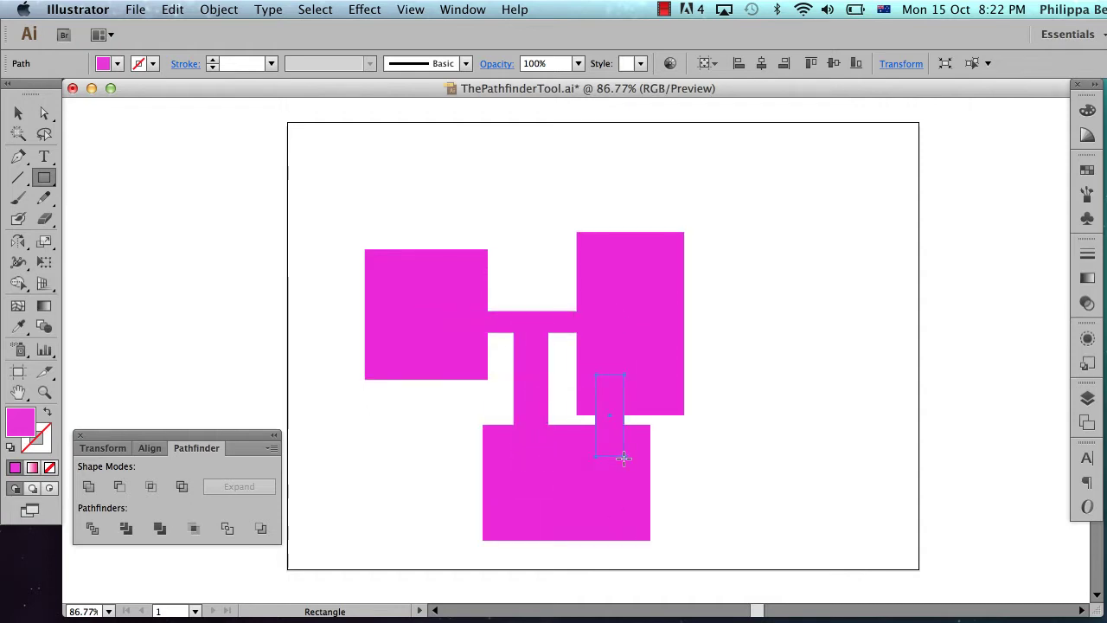
drag(631, 279, 799, 339)
mouse_move(630, 194)
mouse_down()
mouse_move(662, 279)
mouse_move(661, 232)
mouse_up()
drag(720, 205, 741, 314)
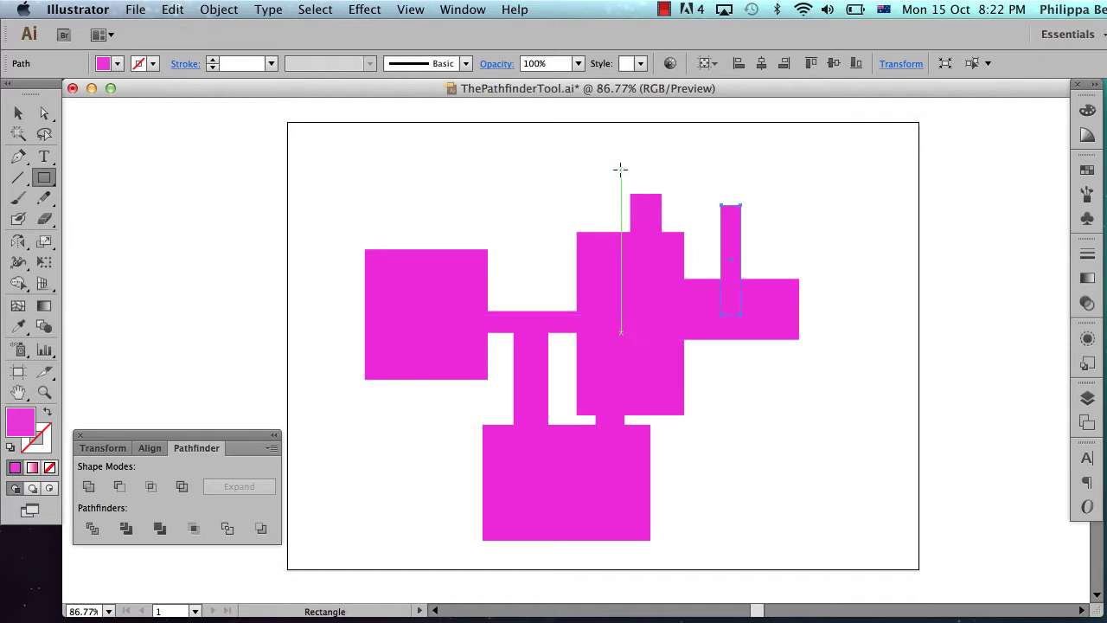
drag(620, 168, 772, 211)
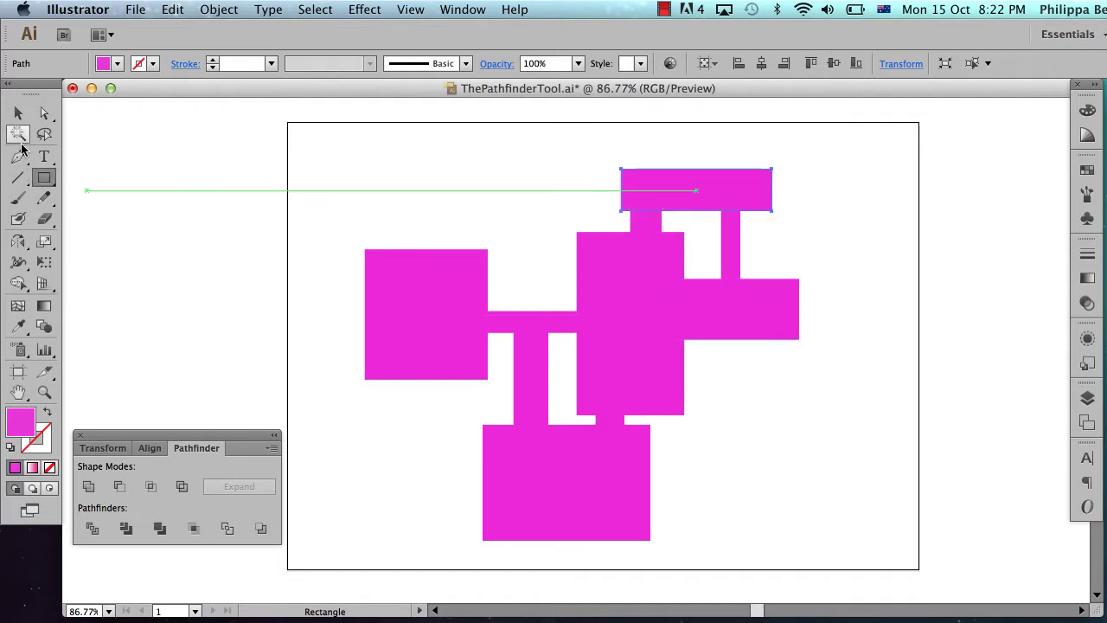
click(18, 112)
click(381, 199)
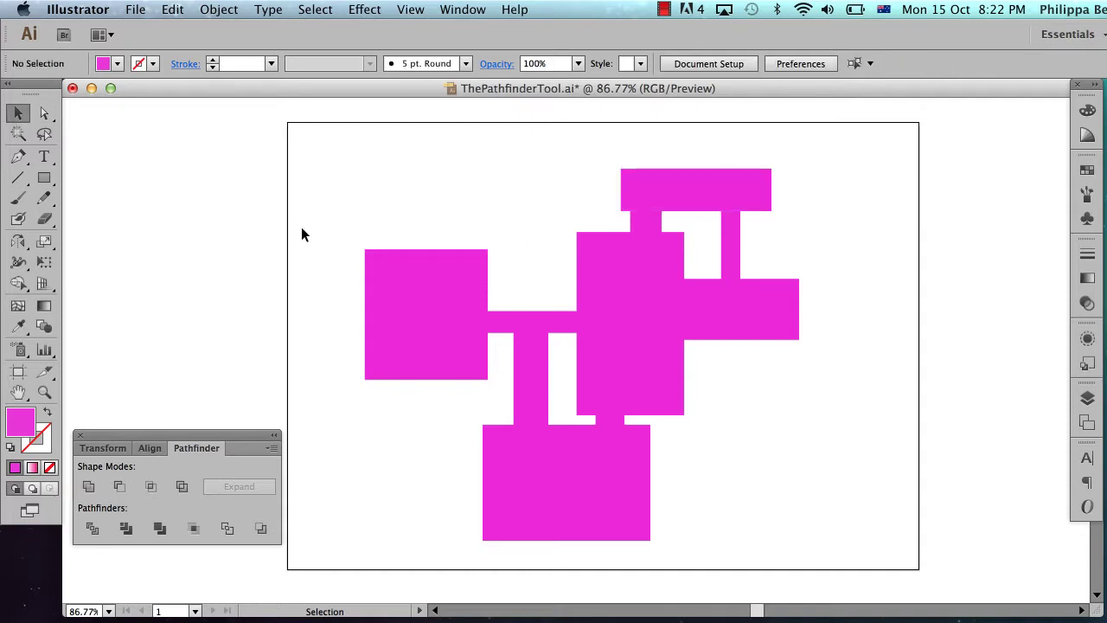
Step: Group all the magenta rectangles, Unite them into one shape, and drag it left
drag(294, 175, 860, 561)
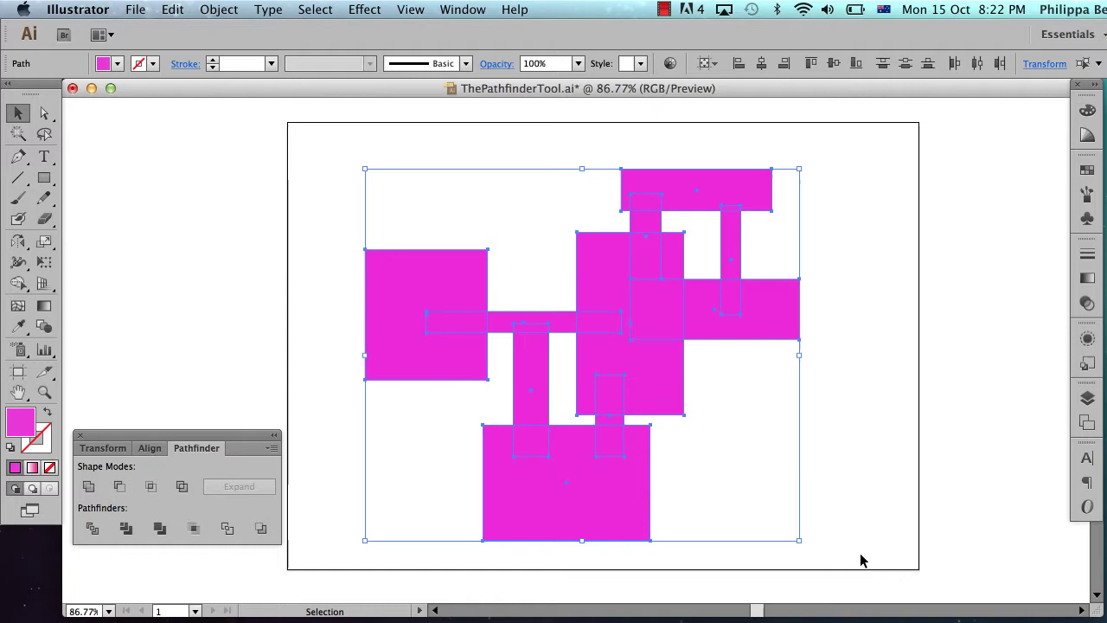
key(super+g)
right_click(674, 370)
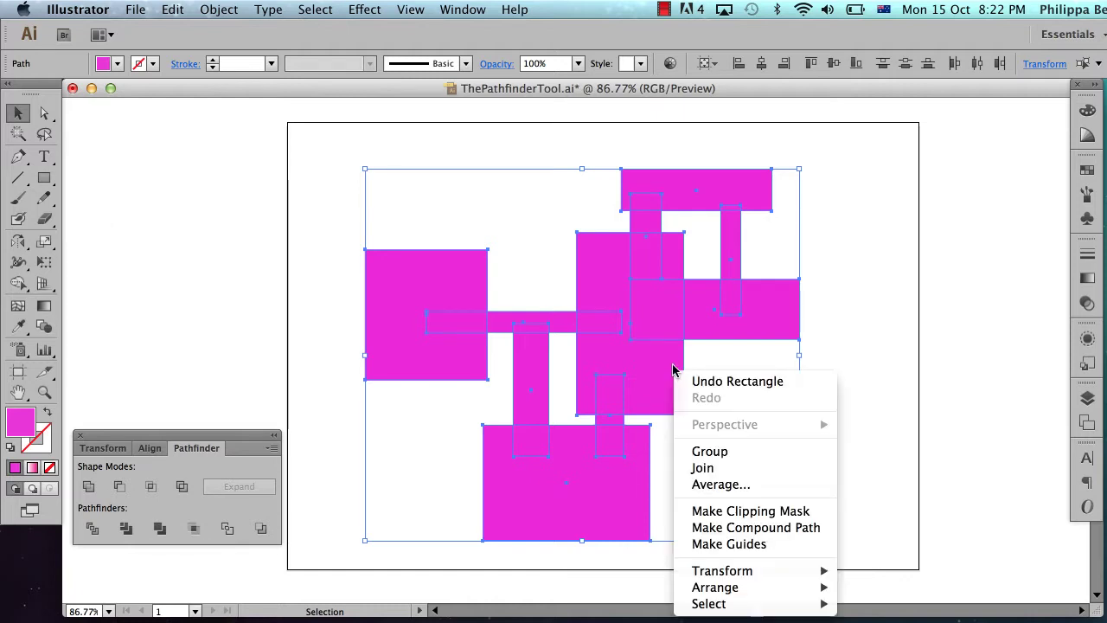
click(825, 292)
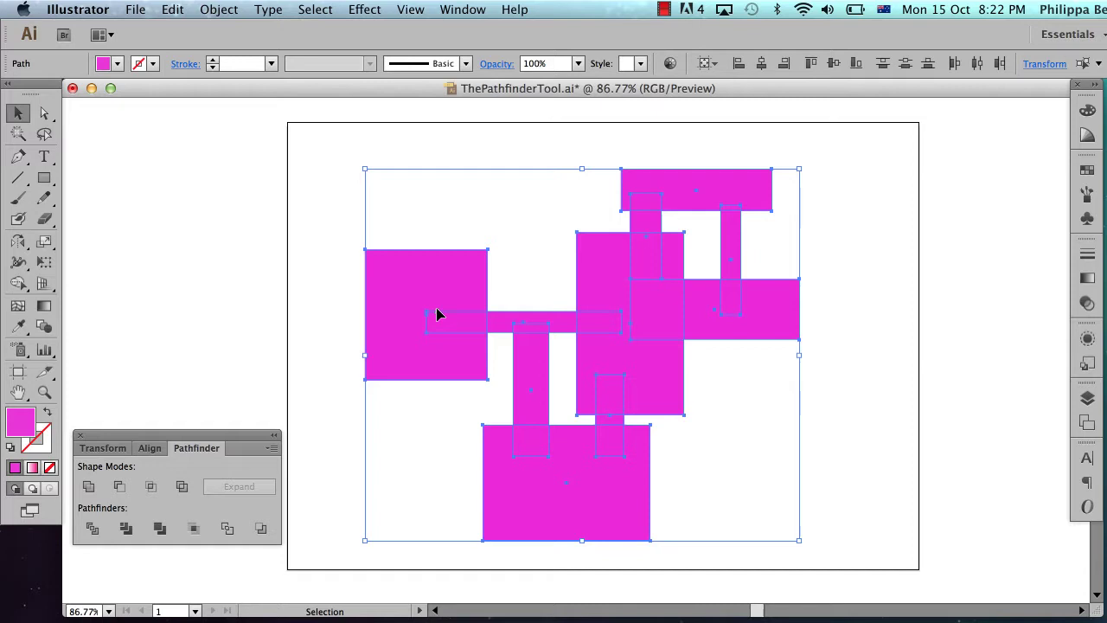
click(86, 491)
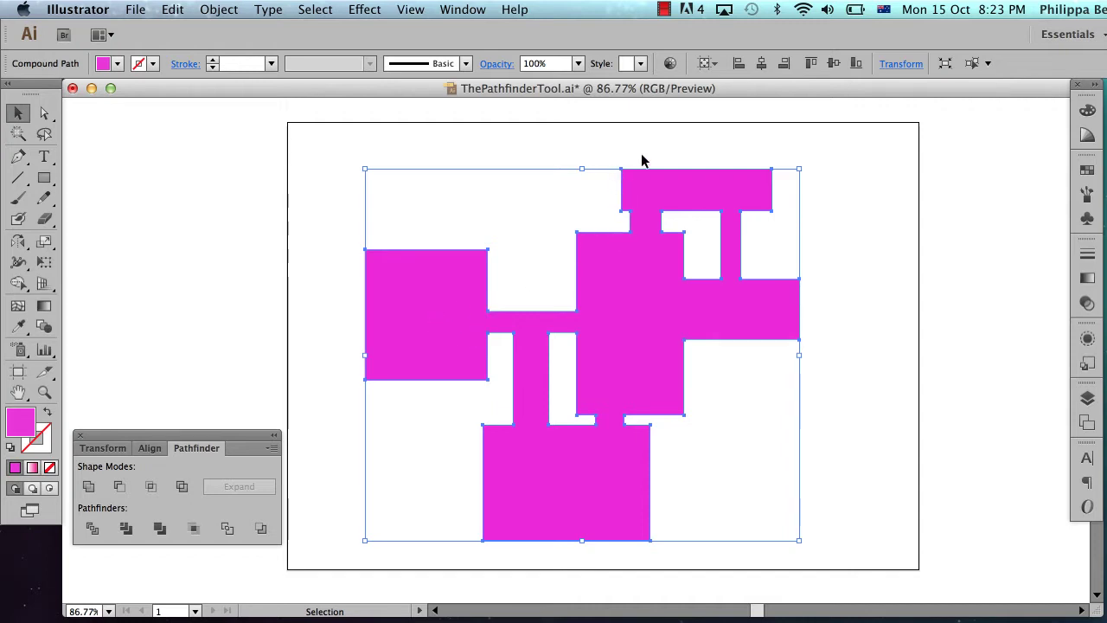
click(851, 253)
drag(709, 311, 216, 312)
Step: Draw a large magenta rectangle on the empty artboard
click(338, 280)
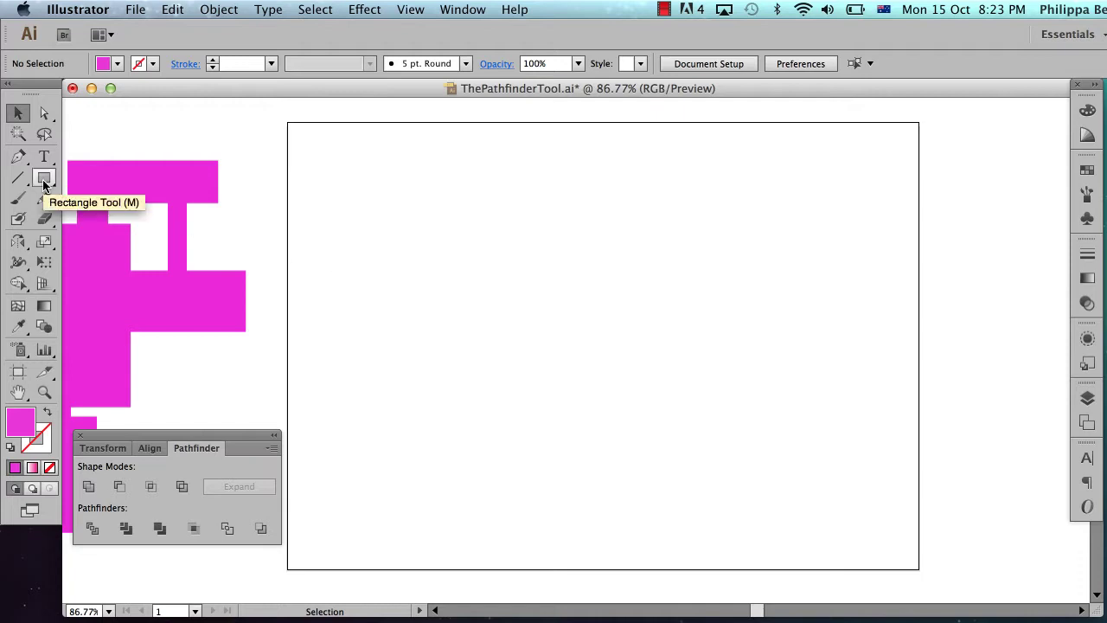
drag(44, 184, 95, 179)
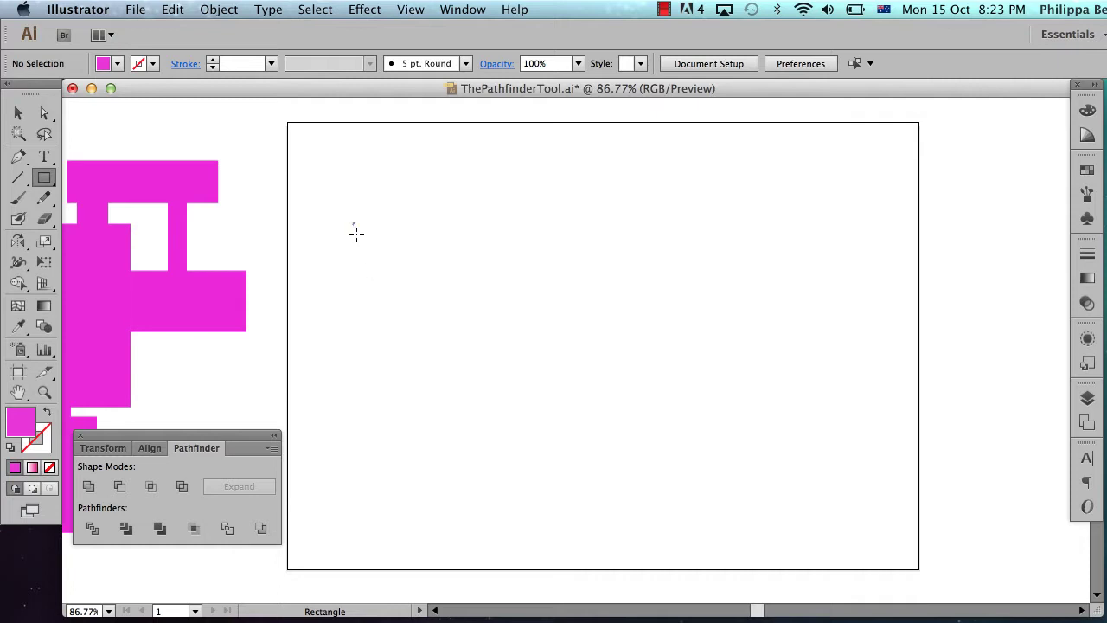
drag(353, 222, 726, 517)
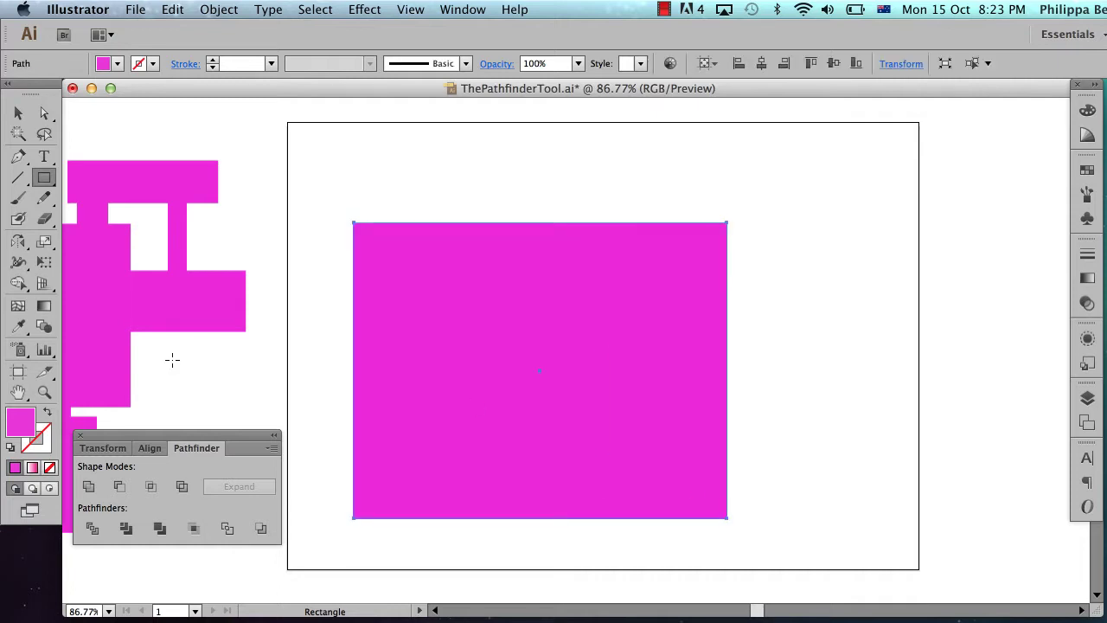
key(super+shift+a)
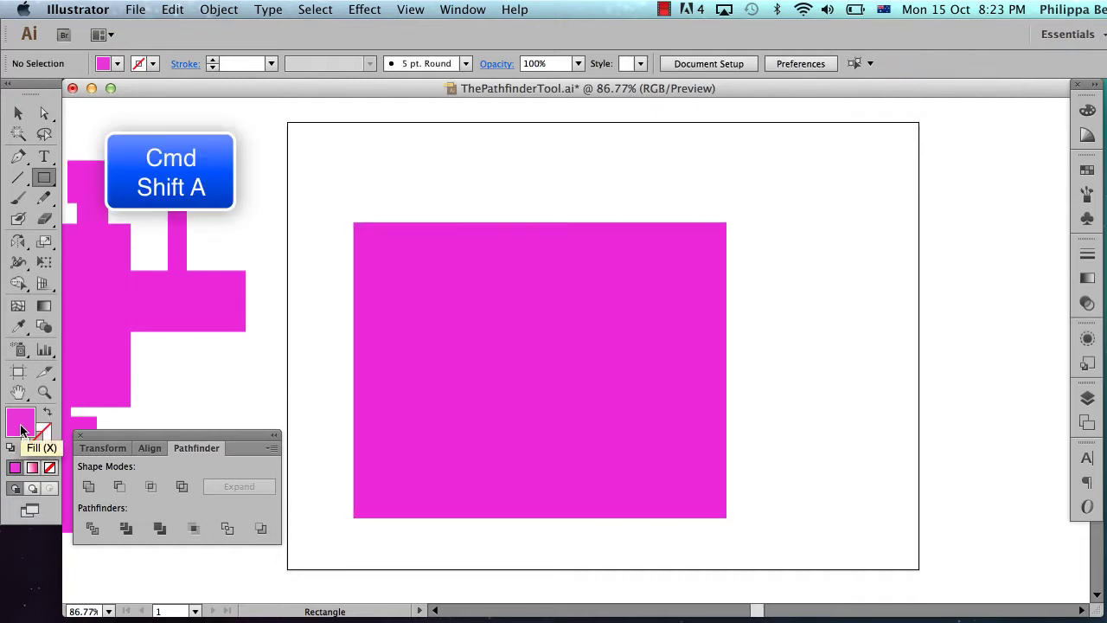
Step: Switch the fill to green and draw green squares over the magenta rectangle
double_click(21, 424)
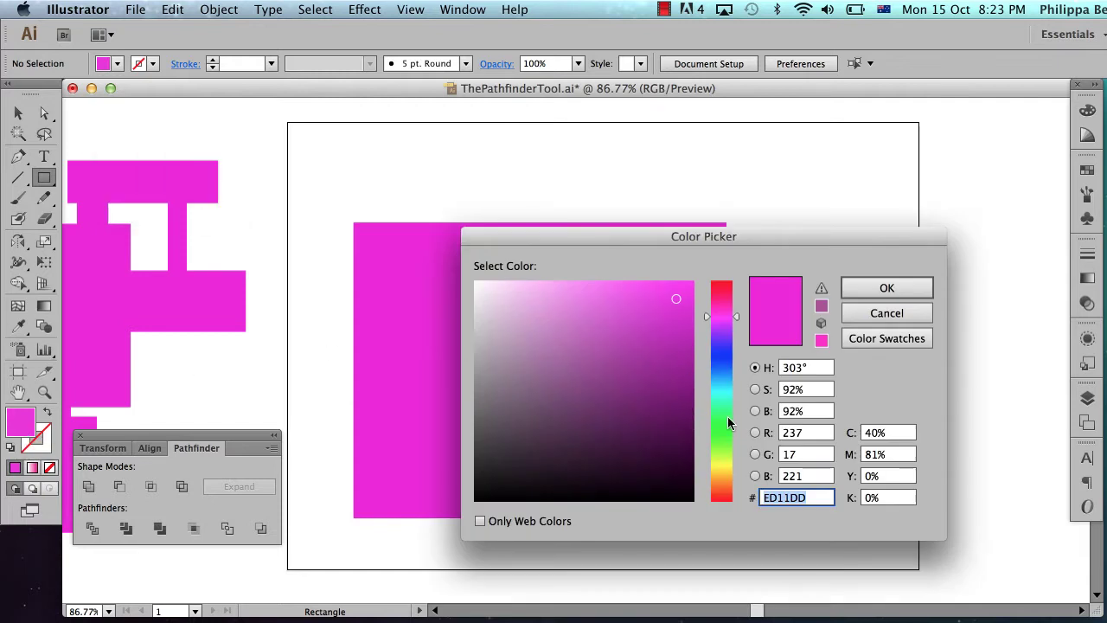
click(729, 410)
click(852, 288)
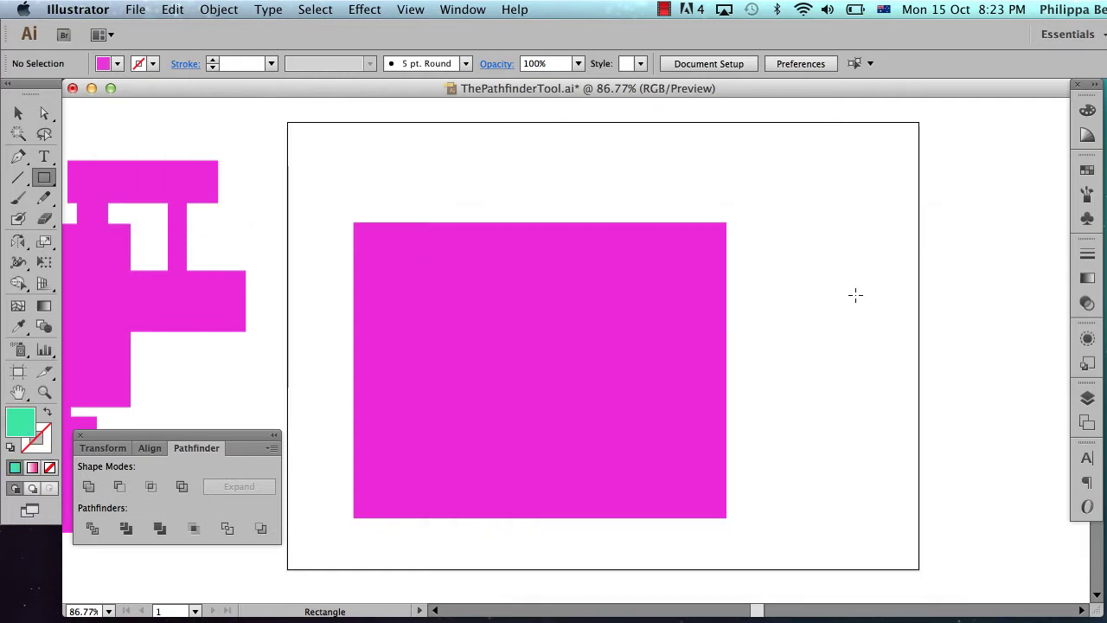
drag(406, 257, 516, 355)
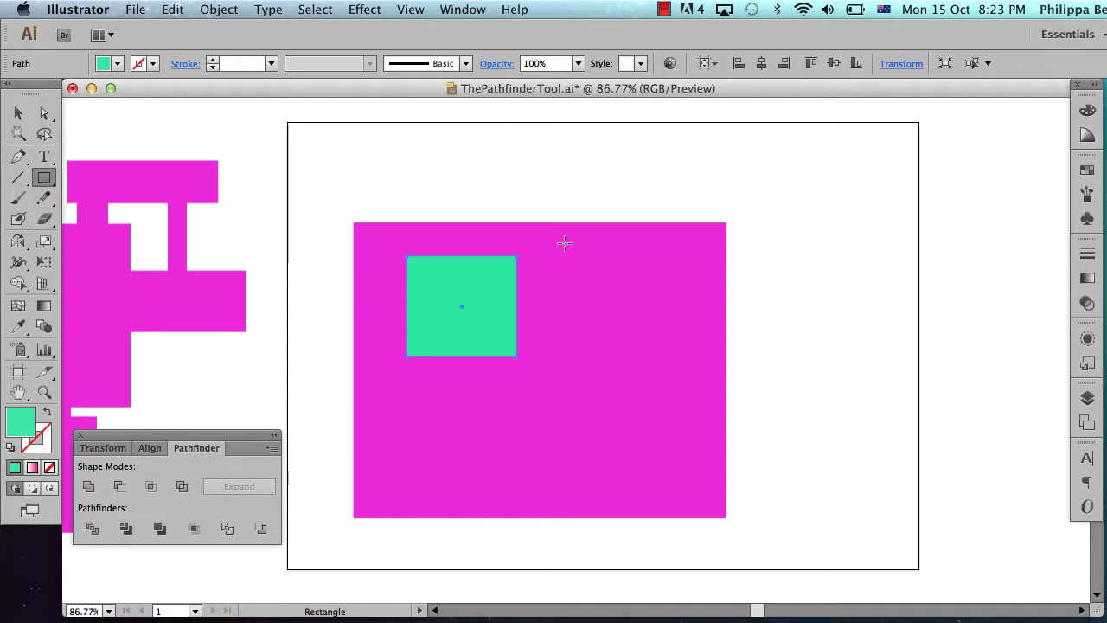
mouse_move(563, 241)
mouse_down()
mouse_move(638, 304)
mouse_move(671, 417)
mouse_up()
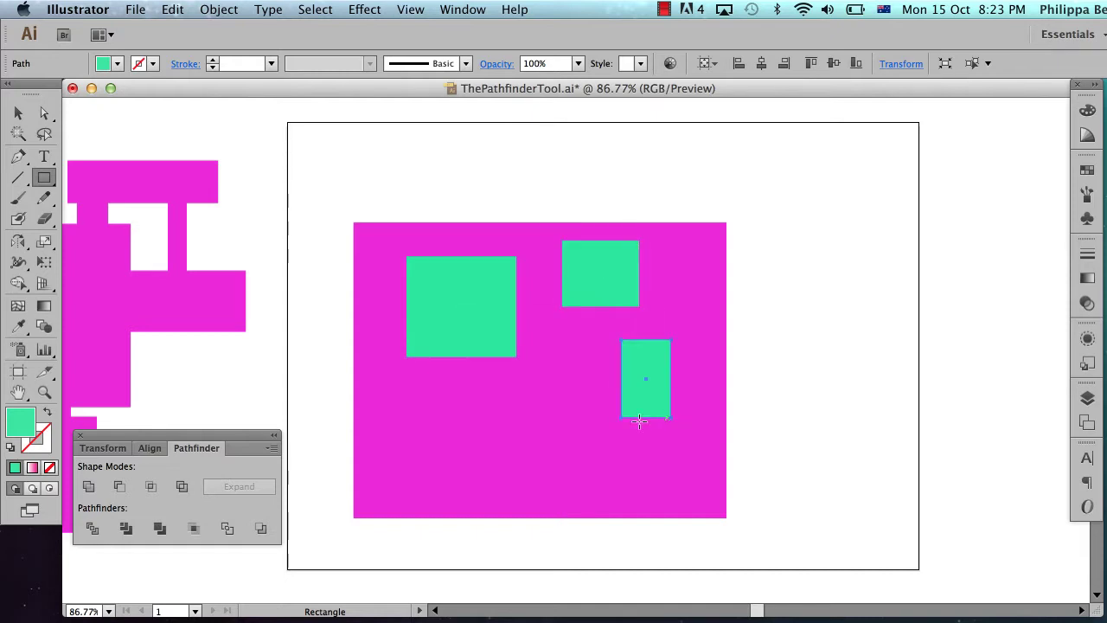
drag(516, 421, 600, 493)
drag(377, 422, 452, 493)
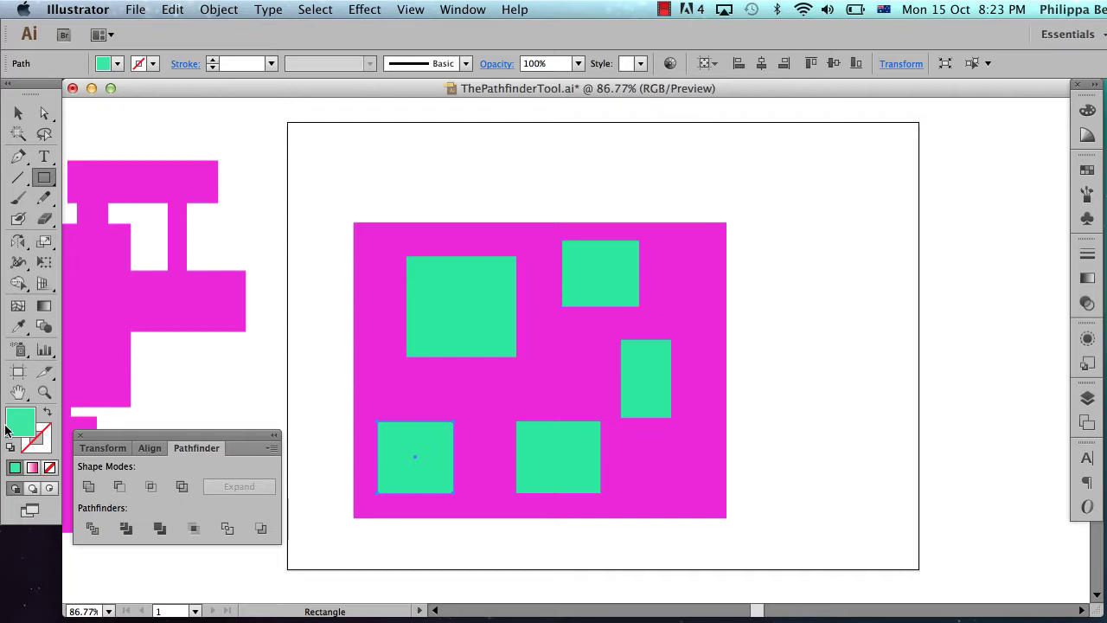
super+click(78, 428)
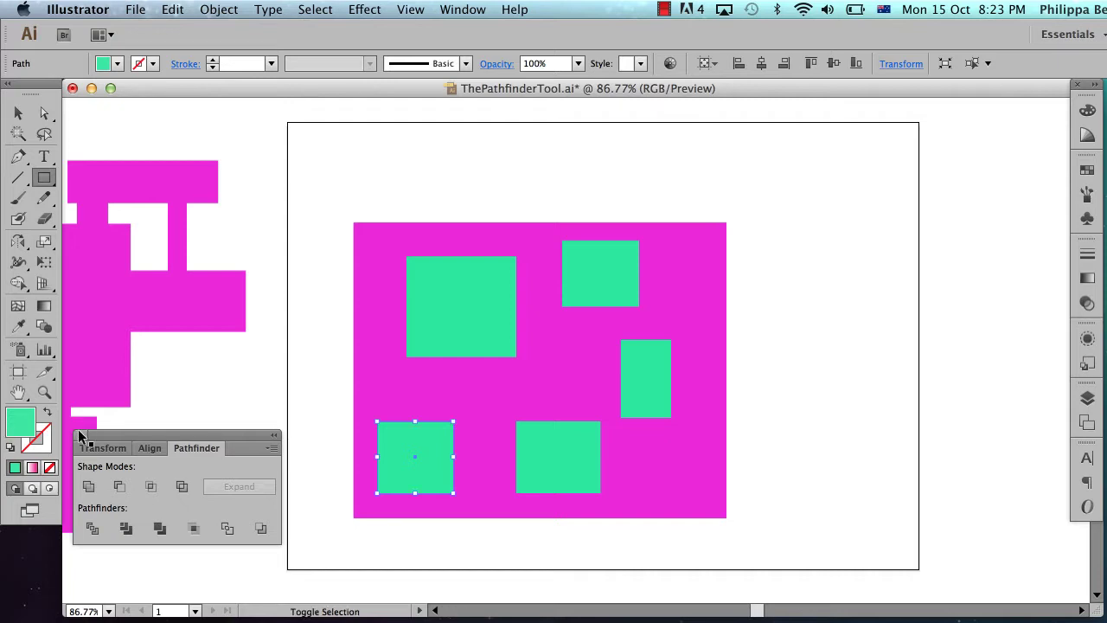
Step: Switch the fill to orange and draw a bar across the magenta rectangle's lower right
double_click(25, 422)
click(721, 483)
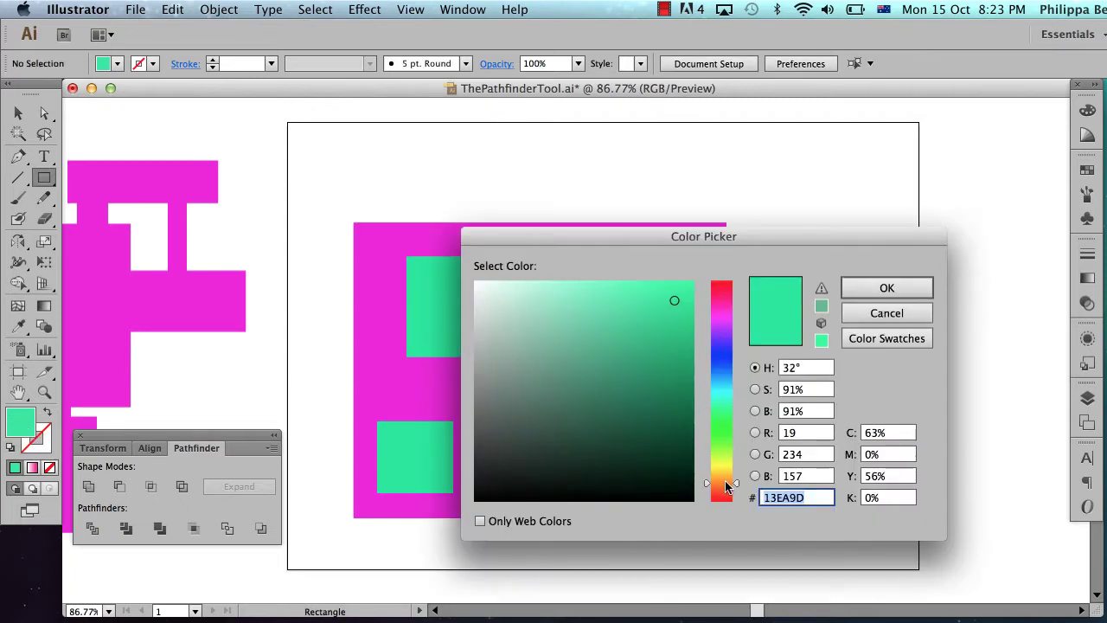
click(867, 288)
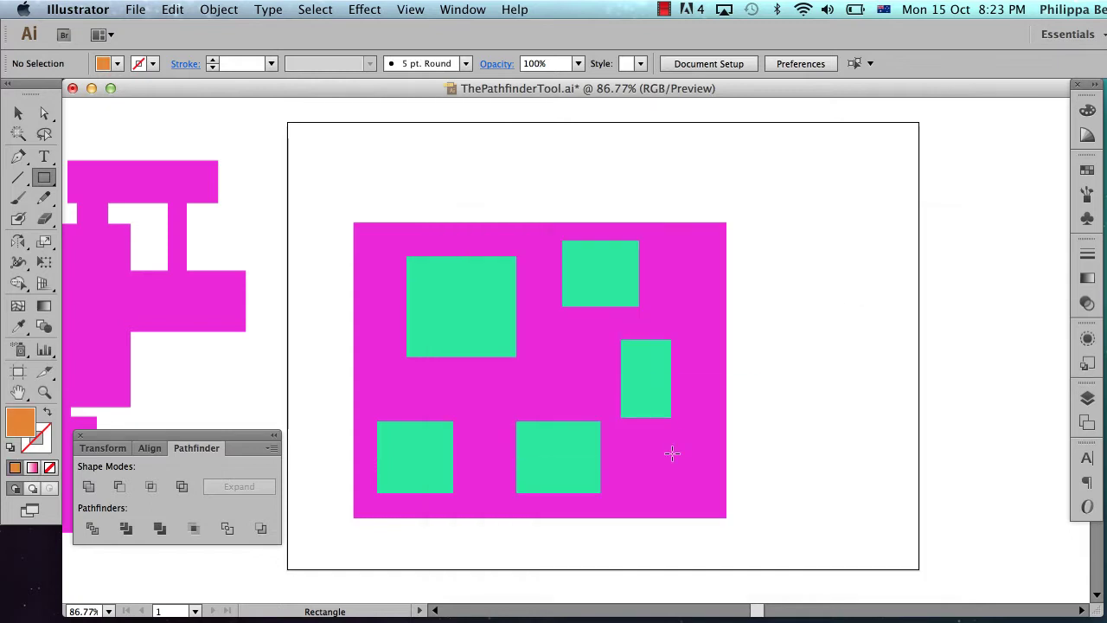
drag(640, 447, 855, 481)
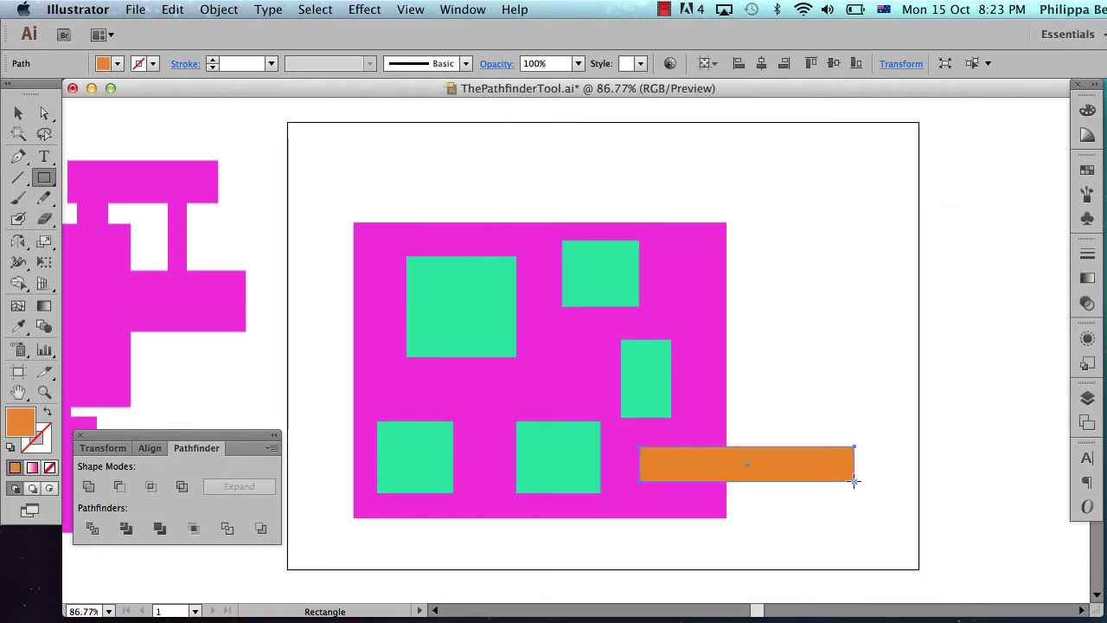
click(18, 112)
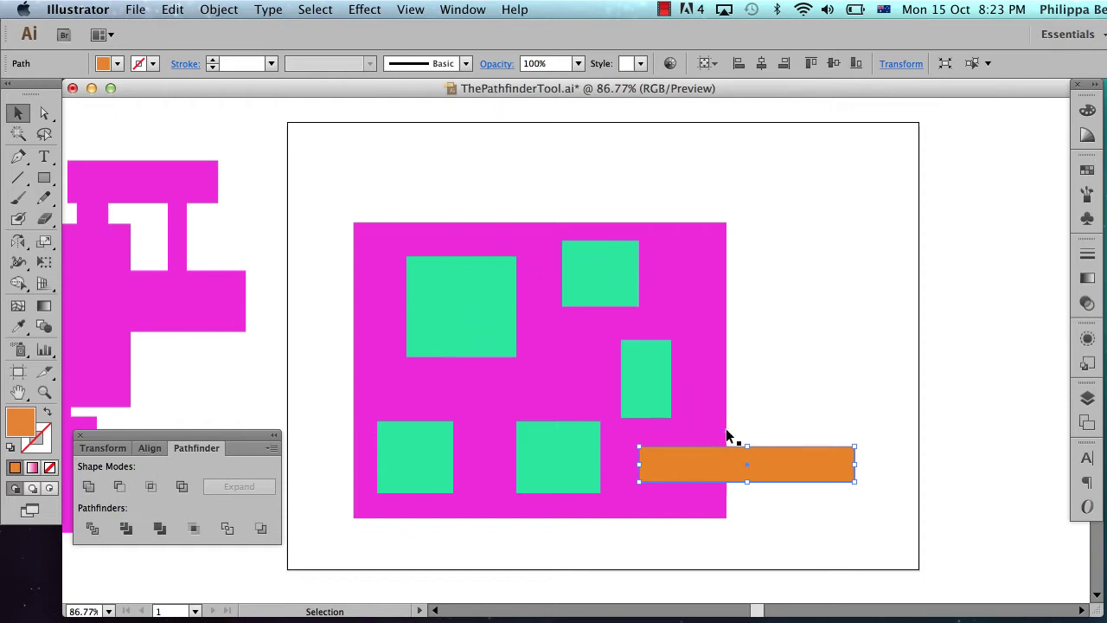
Step: Apply Pathfinder Divide to the magenta, green and orange shapes, then select the resulting group
click(790, 409)
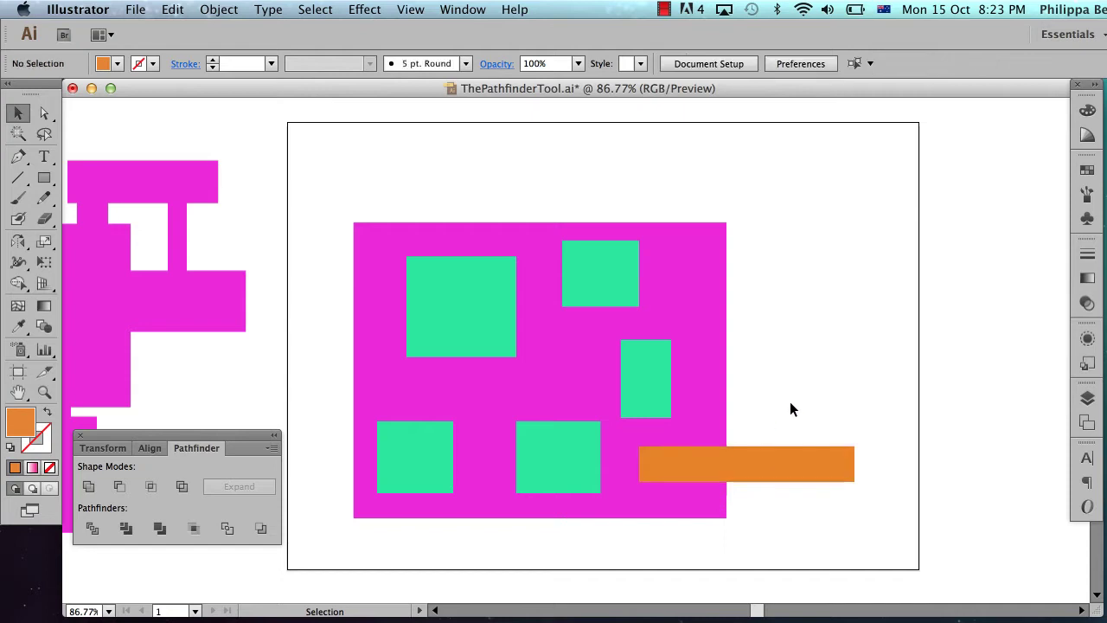
drag(774, 222, 382, 538)
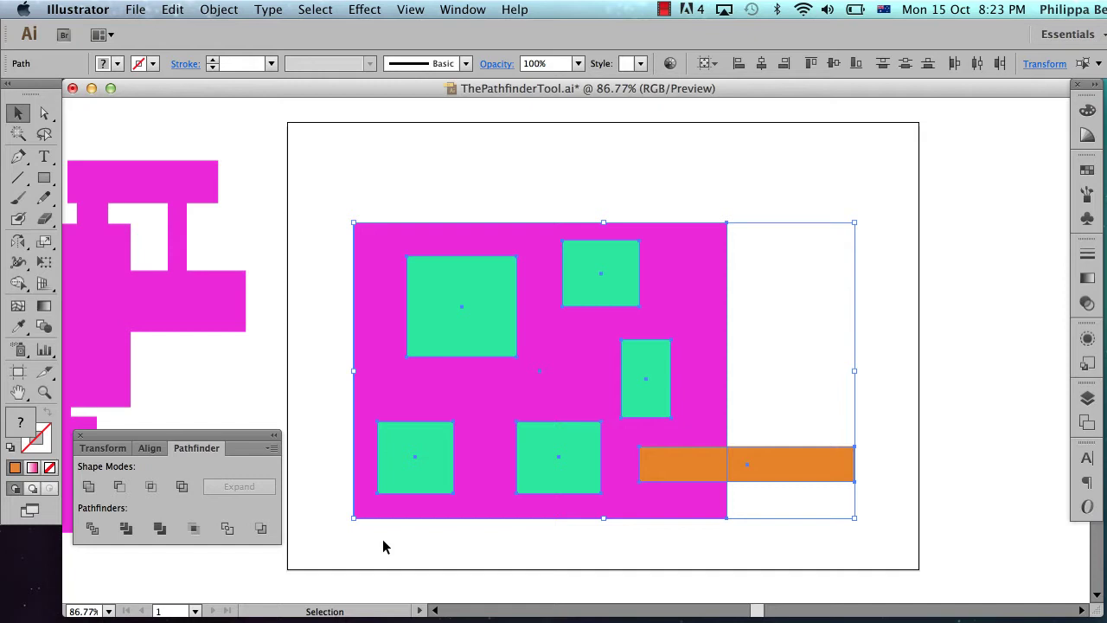
click(92, 529)
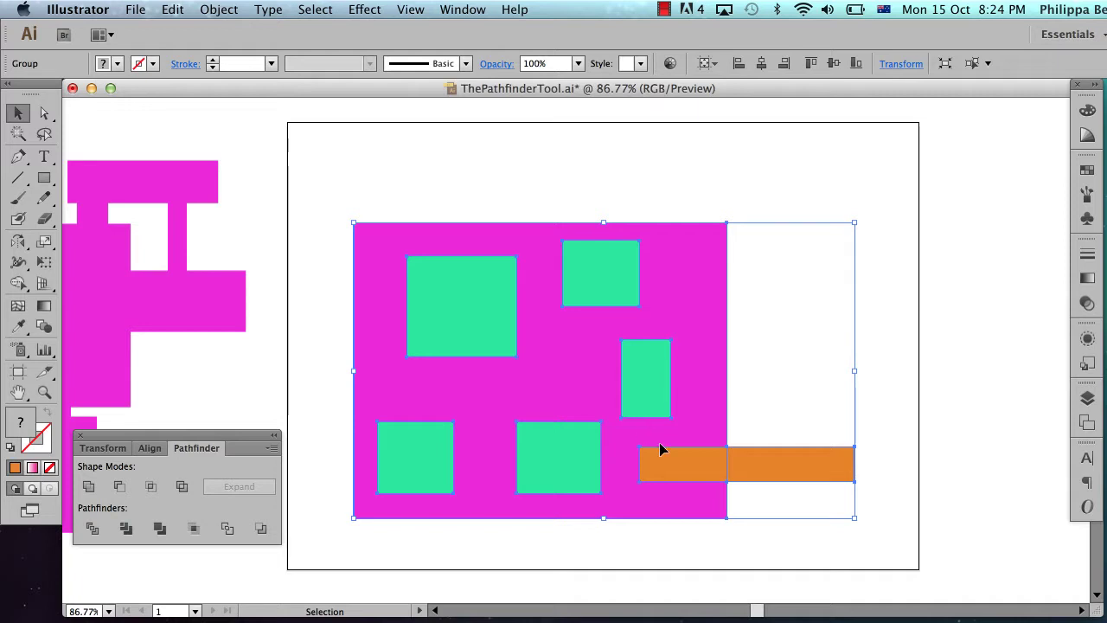
click(785, 426)
click(653, 394)
Step: Ungroup the divided pieces and delete the orange piece inside the magenta shape
key(super+shift+g)
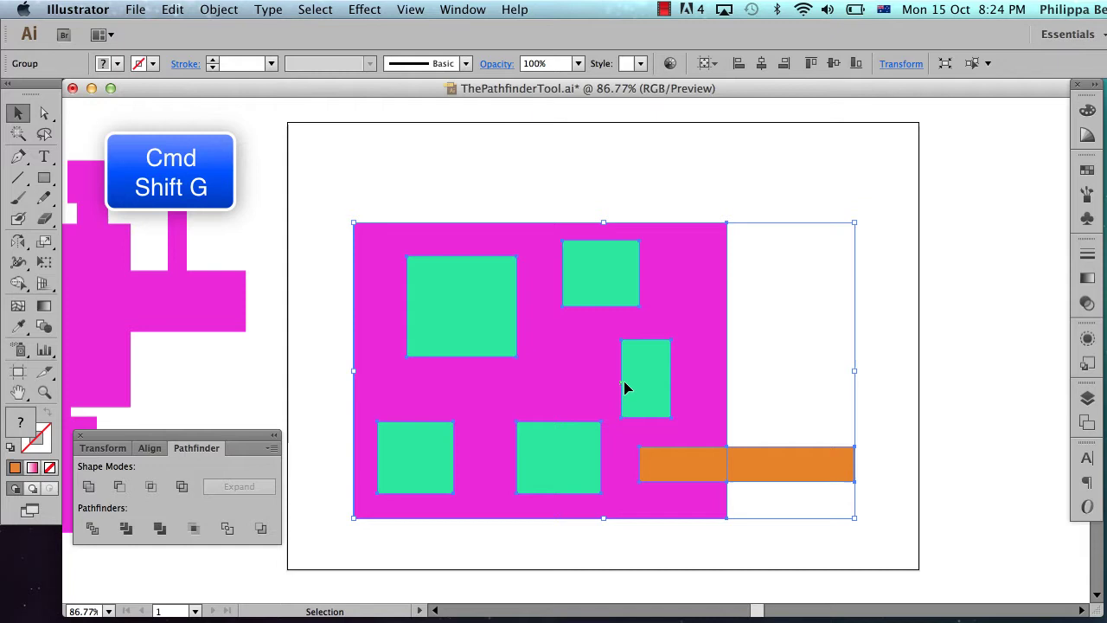
right_click(625, 388)
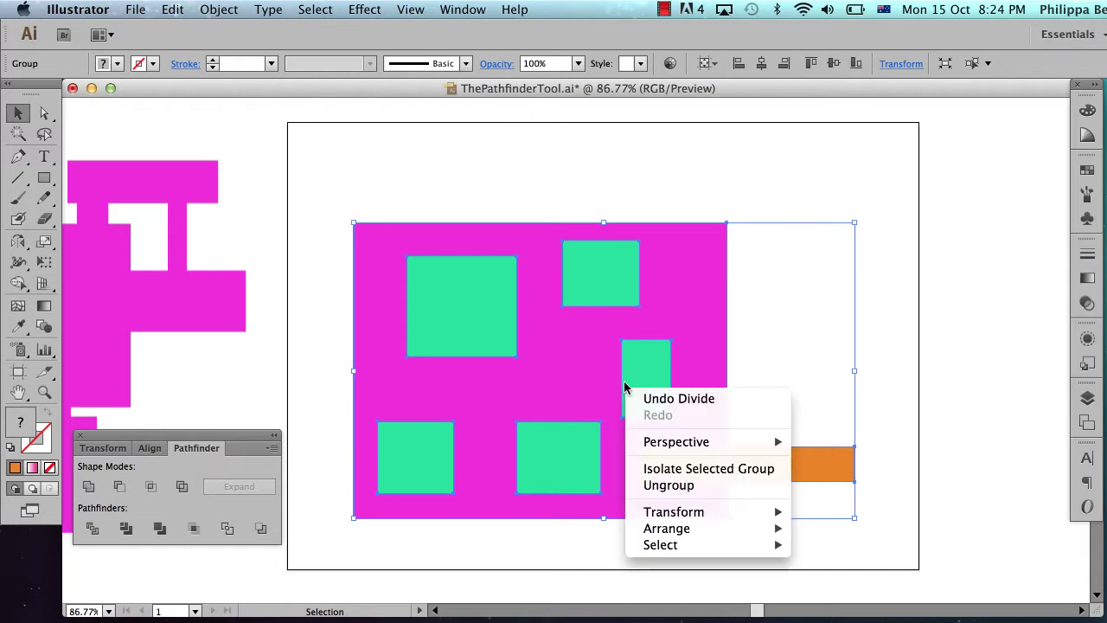
click(668, 485)
click(786, 373)
click(706, 469)
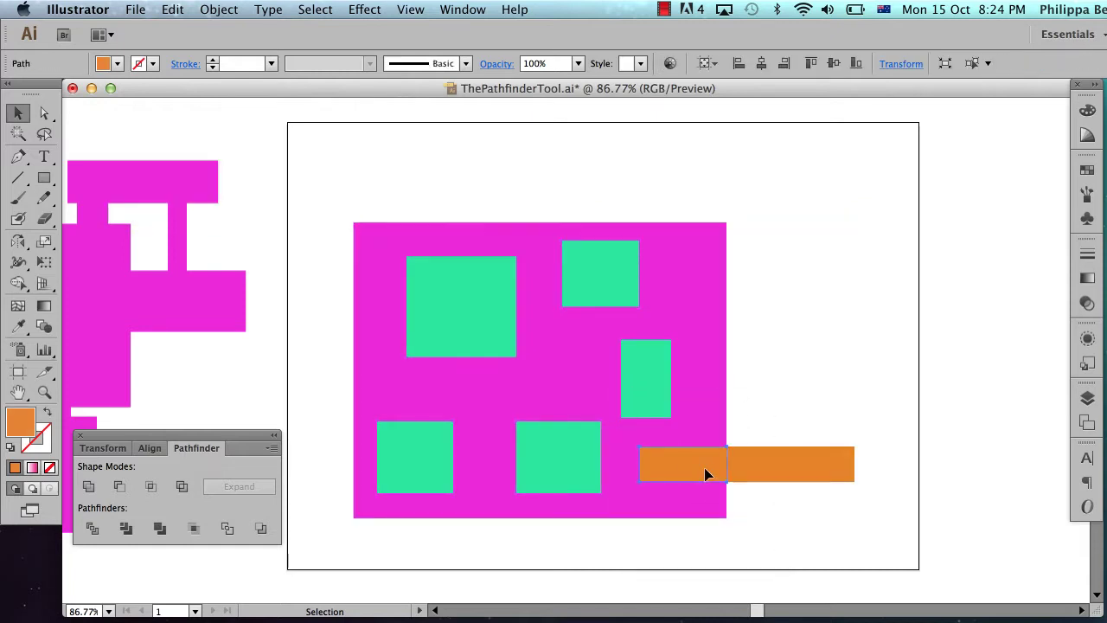
key(Delete)
Step: Delete all five green squares to leave holes, and move the orange bar clear
click(644, 388)
key(Delete)
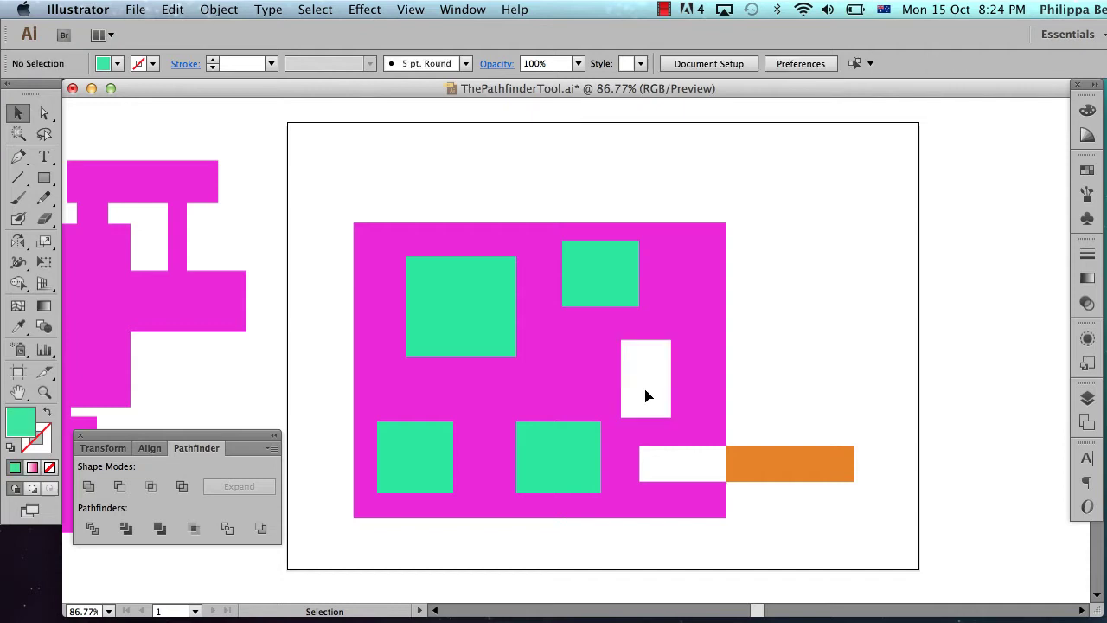
click(619, 268)
key(Delete)
click(503, 317)
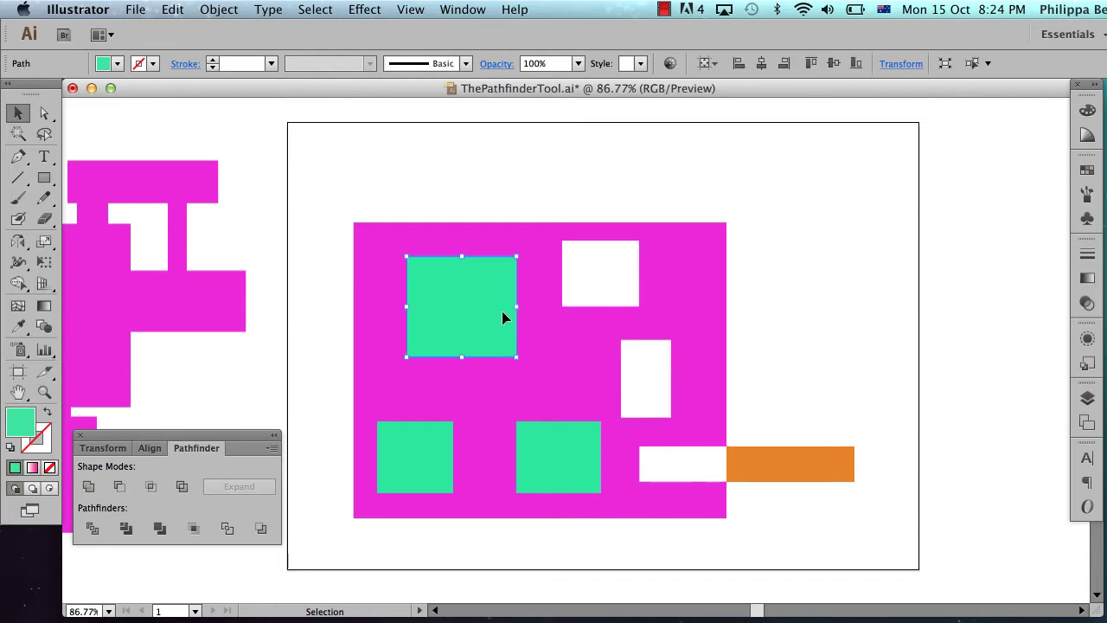
key(Delete)
click(410, 453)
key(Delete)
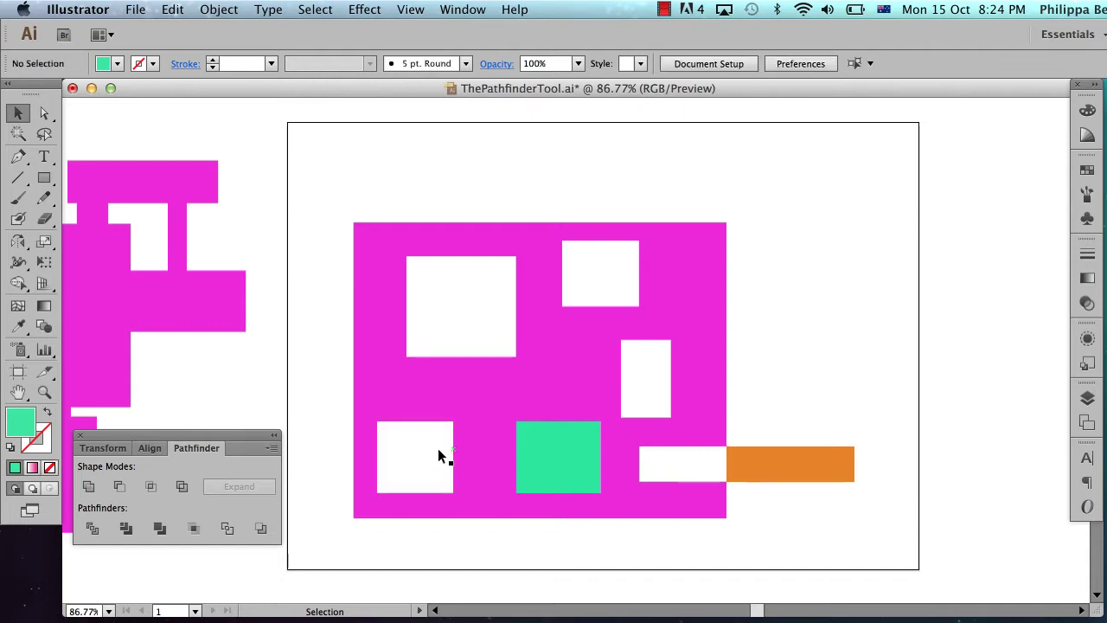
click(547, 447)
key(Delete)
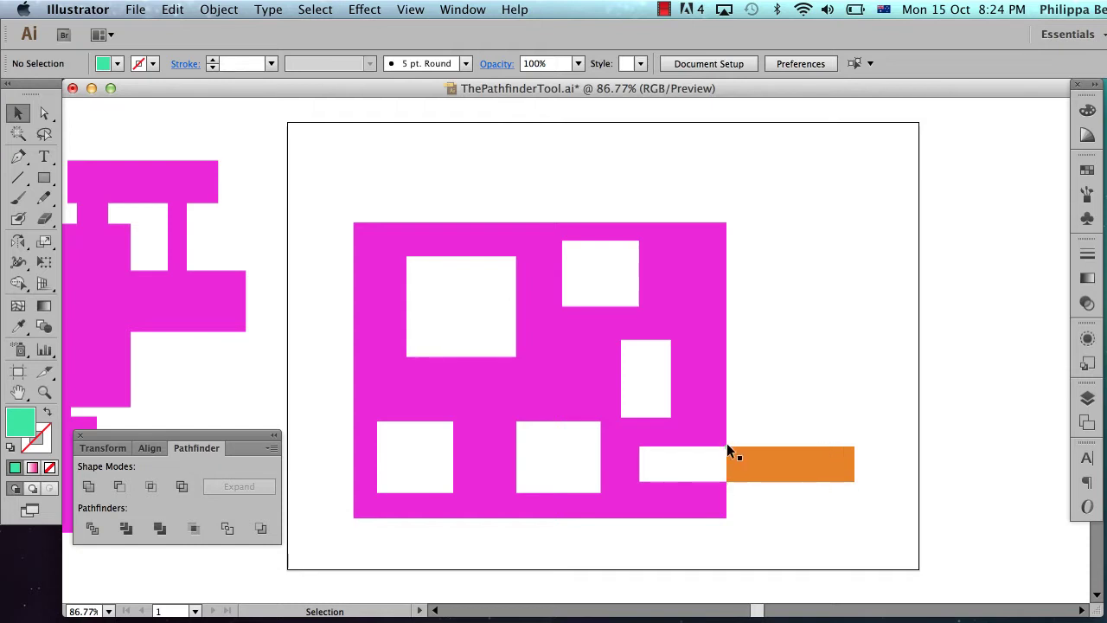
drag(749, 459, 784, 458)
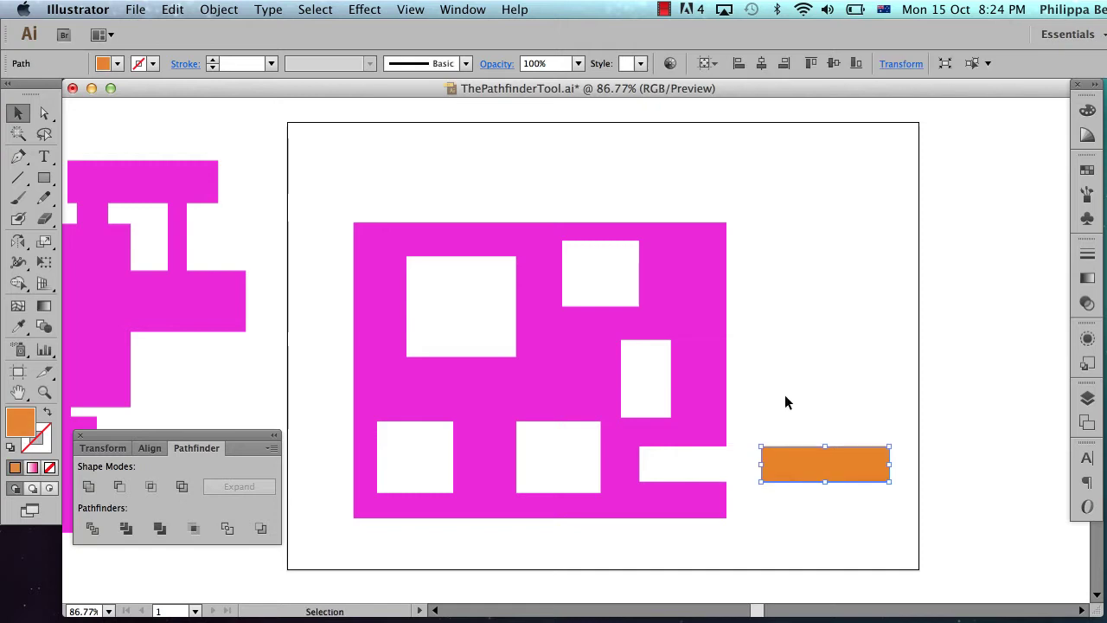
click(784, 401)
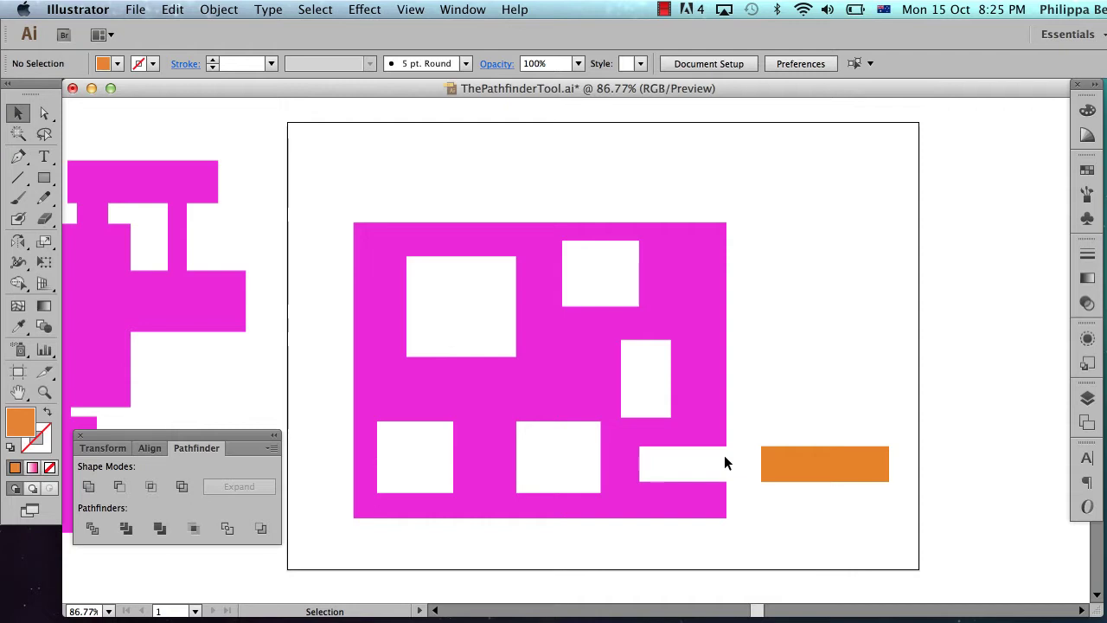
key(z)
alt+click(746, 344)
key(space)
drag(896, 314, 421, 365)
drag(747, 327, 438, 314)
drag(704, 320, 517, 317)
drag(798, 303, 438, 314)
drag(348, 343, 694, 333)
drag(339, 333, 528, 320)
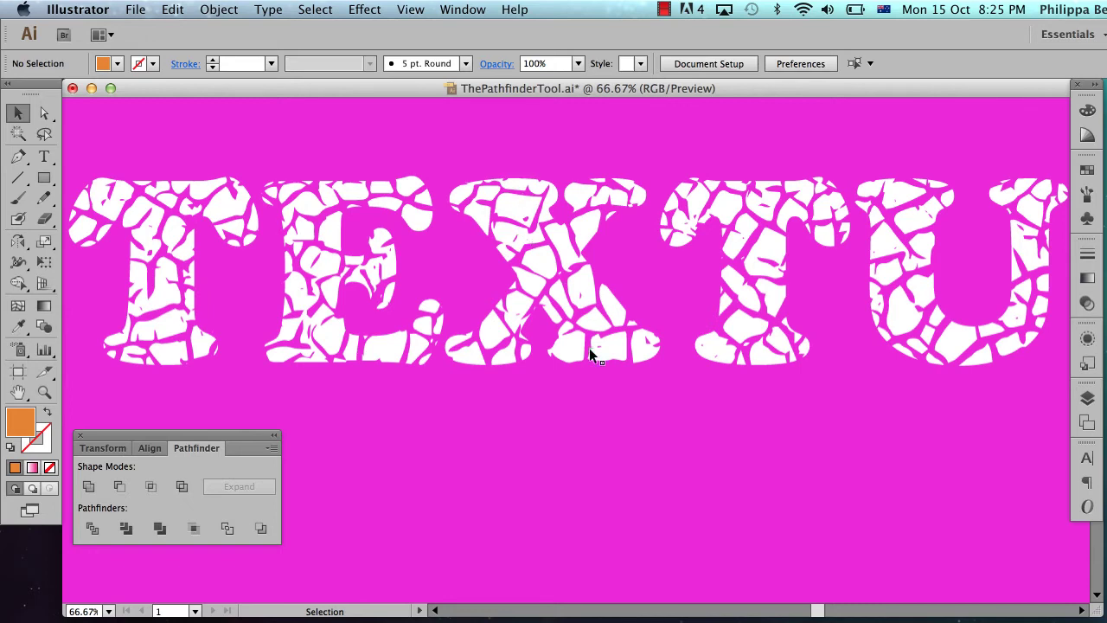
scroll(588, 348, left, 10)
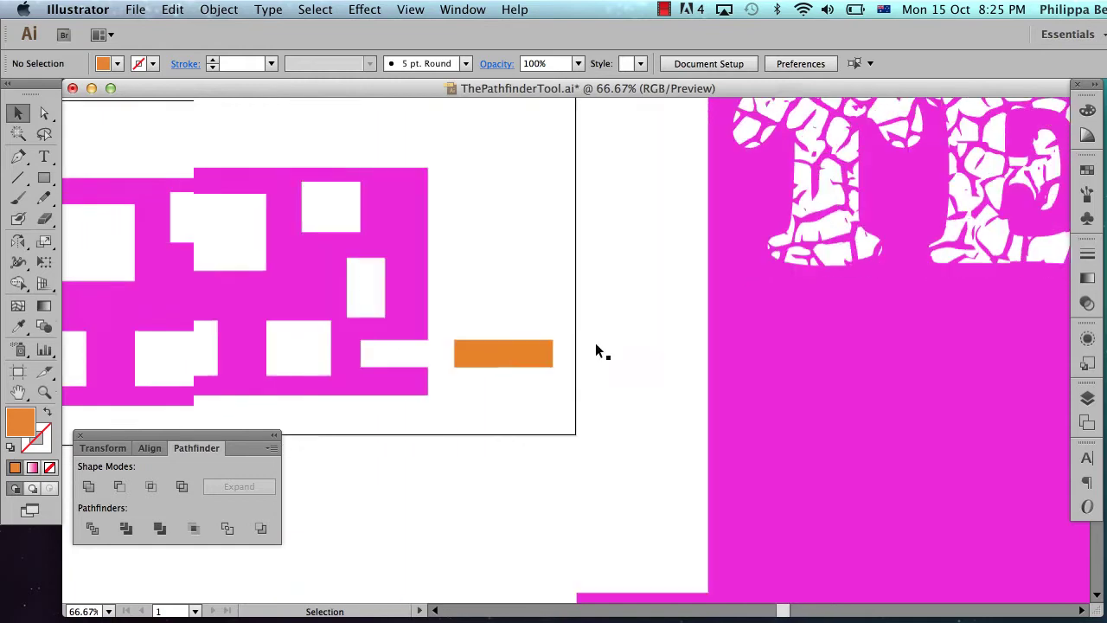
scroll(594, 350, left, 6)
Step: Zoom out and delete all the old demo shapes
alt+super+click(593, 343)
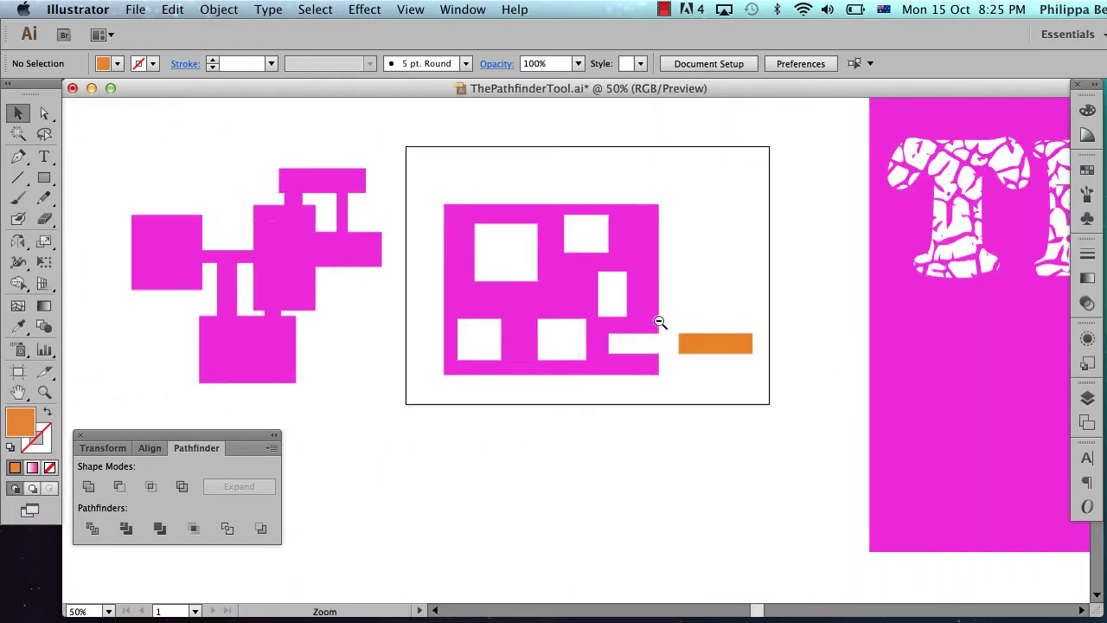
alt+super+click(605, 324)
drag(530, 333, 706, 334)
drag(317, 216, 844, 450)
key(Delete)
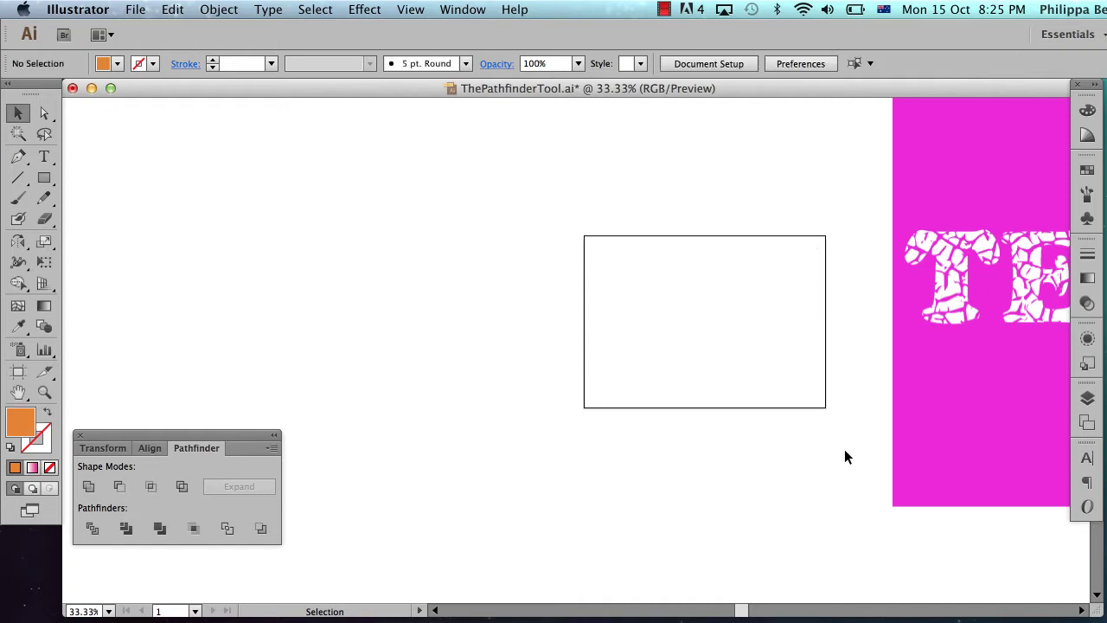
Step: Type a letter T and scale it up into a big letter
click(44, 155)
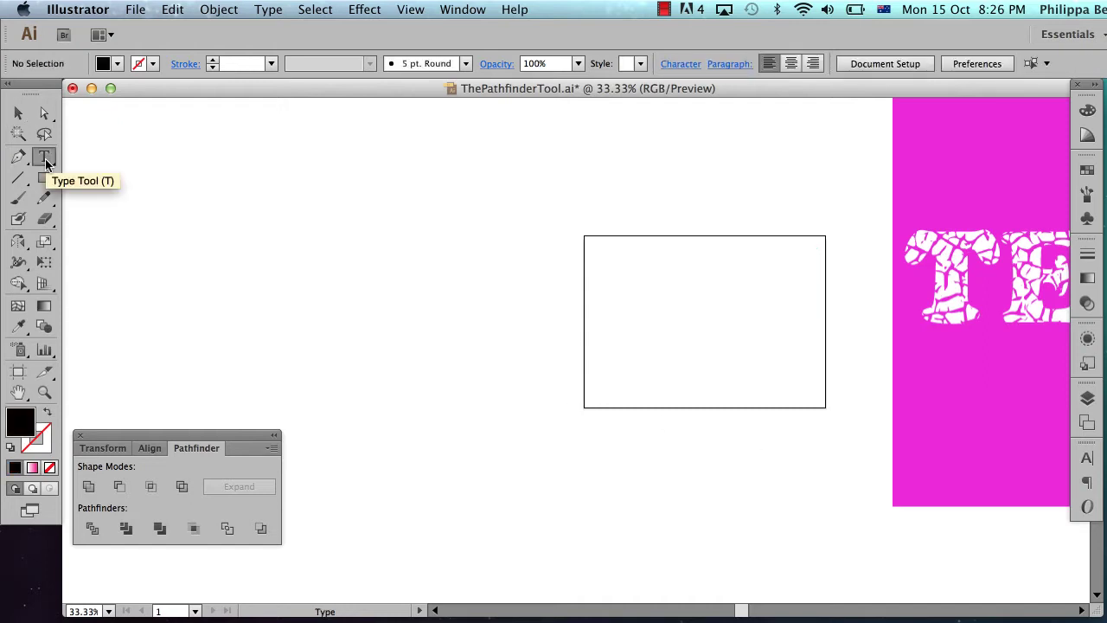
click(323, 294)
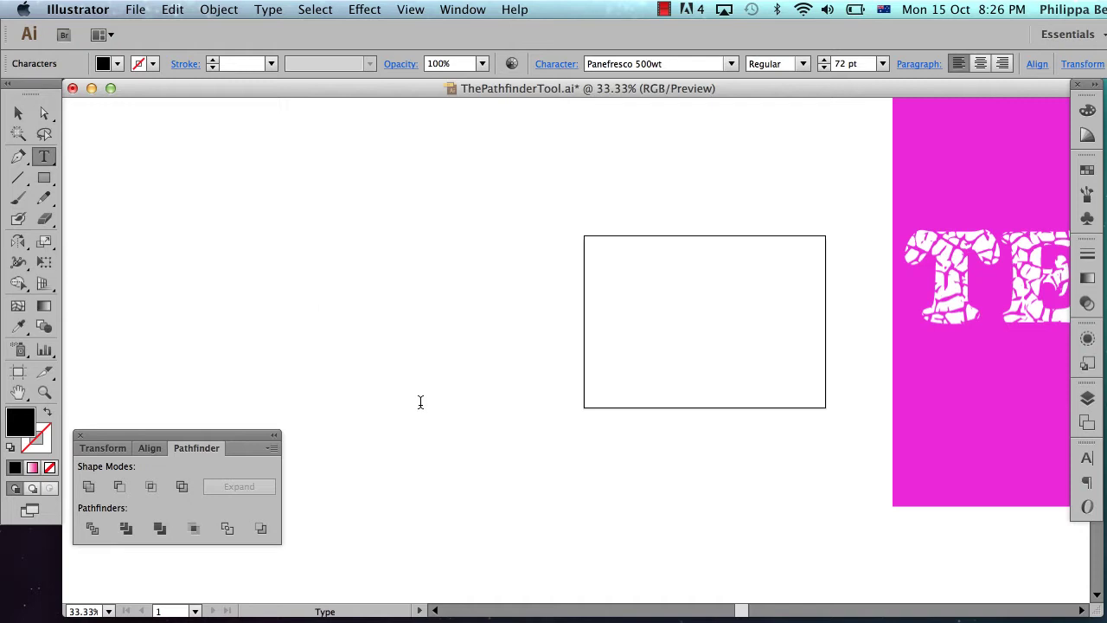
text(T)
click(18, 113)
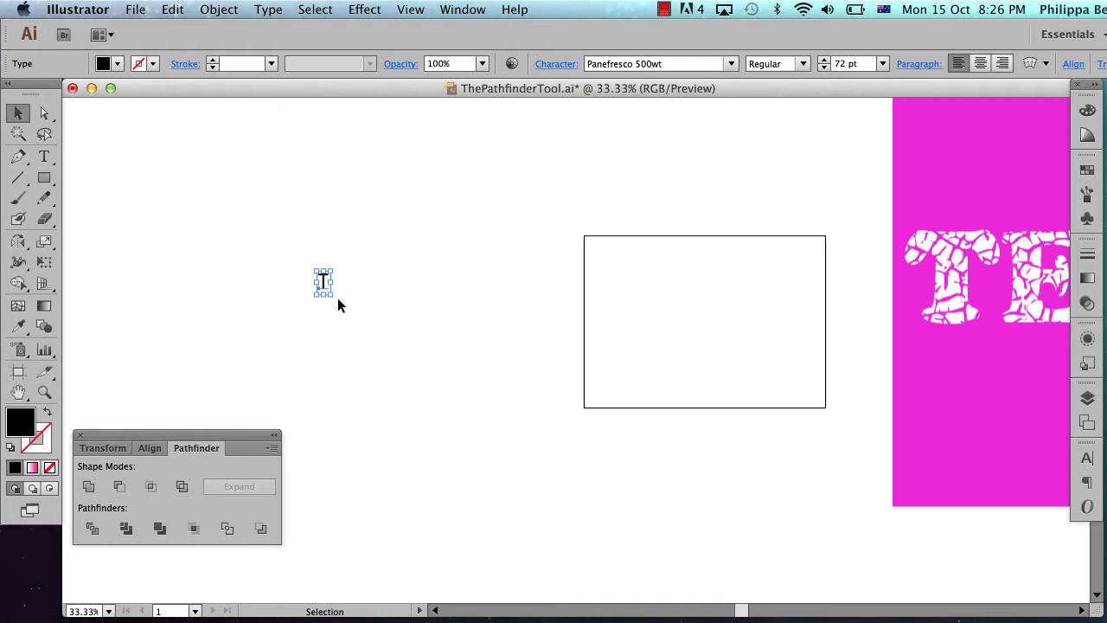
drag(328, 288, 583, 500)
click(484, 450)
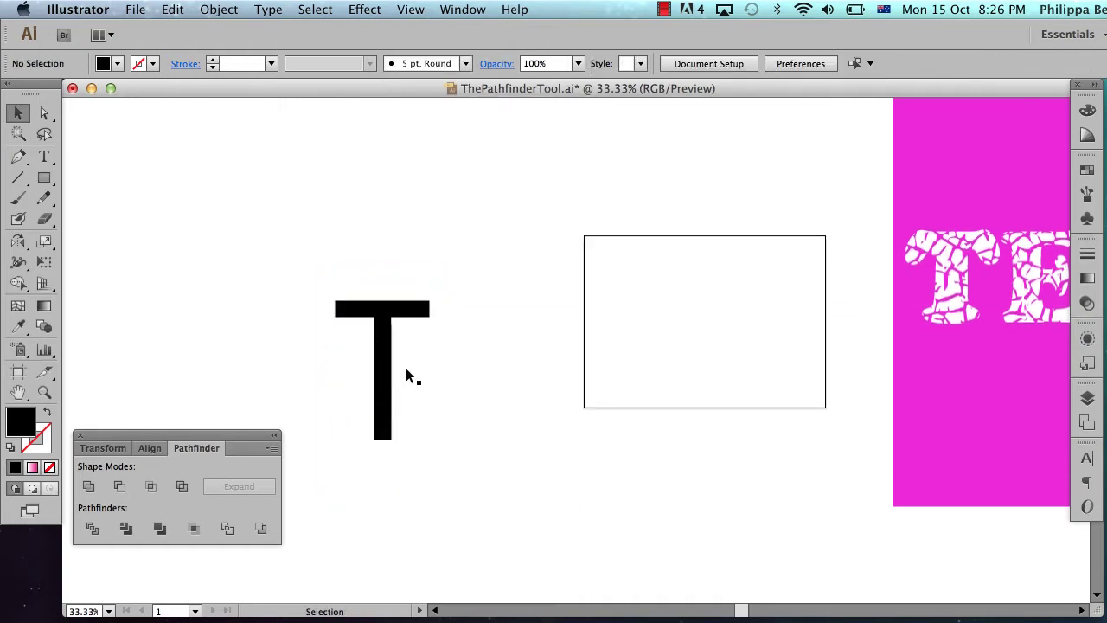
drag(385, 389, 428, 346)
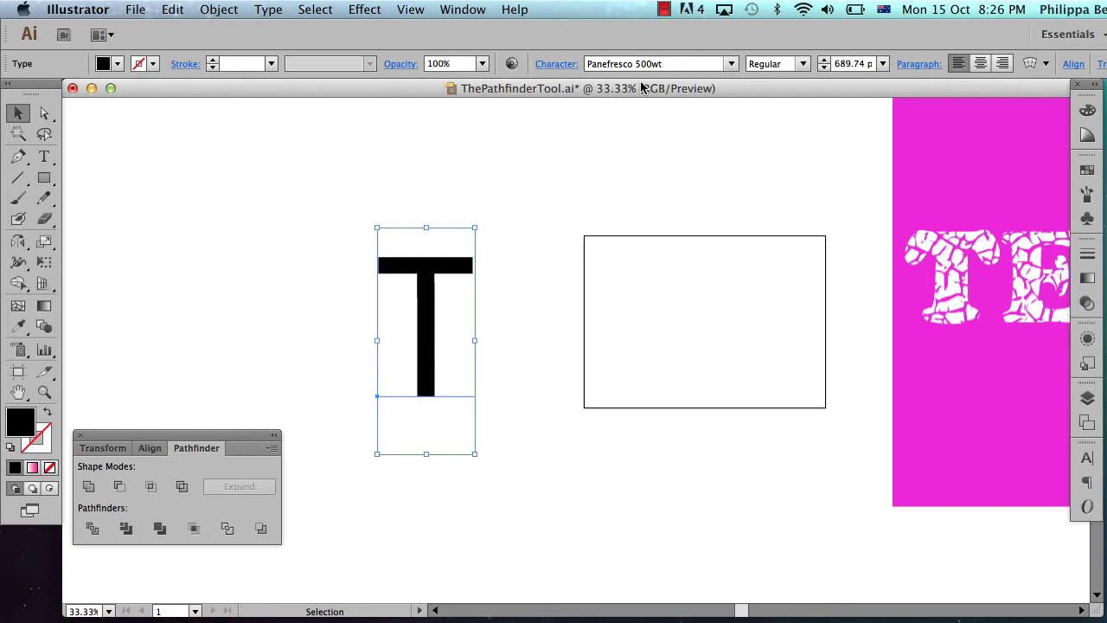
Step: Set the T in the Cooper Black font
click(268, 10)
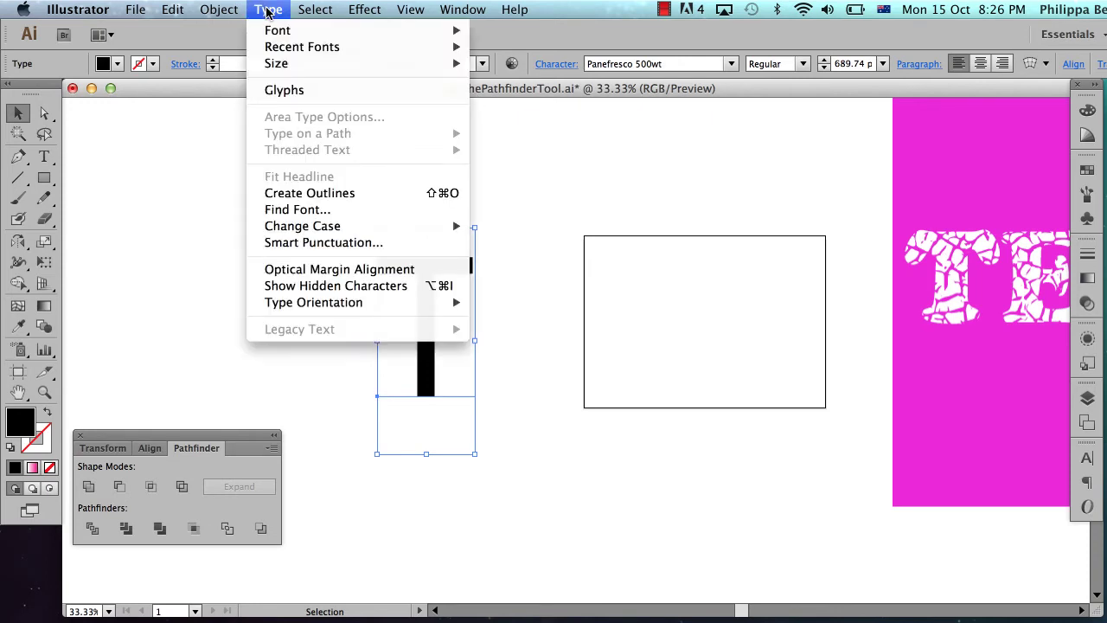
mouse_move(275, 32)
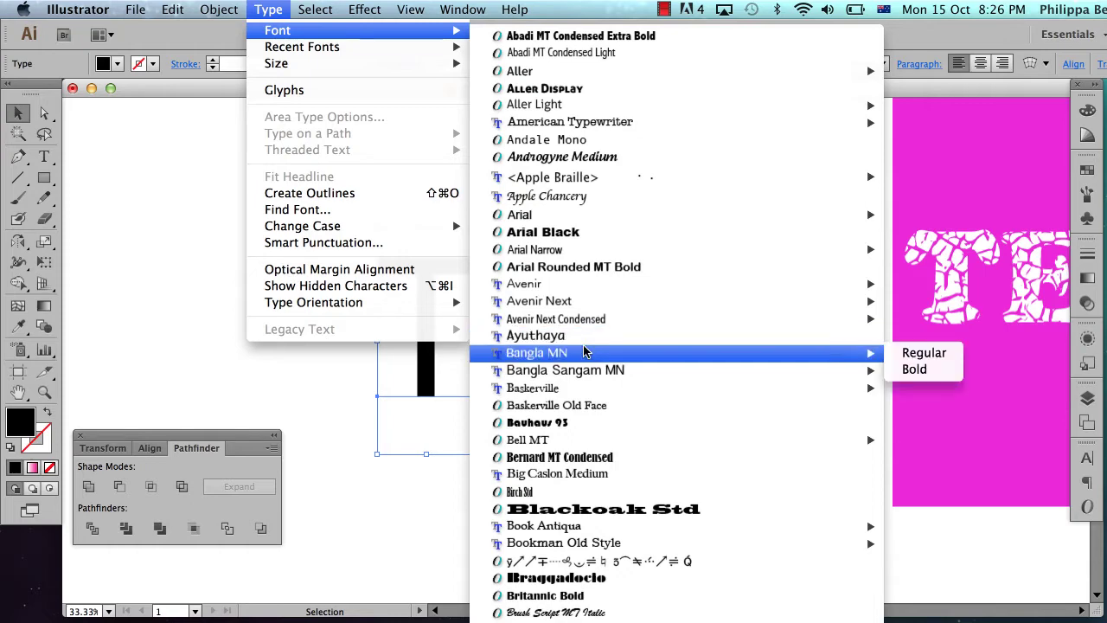
scroll(583, 393, down, 5)
scroll(583, 394, down, 15)
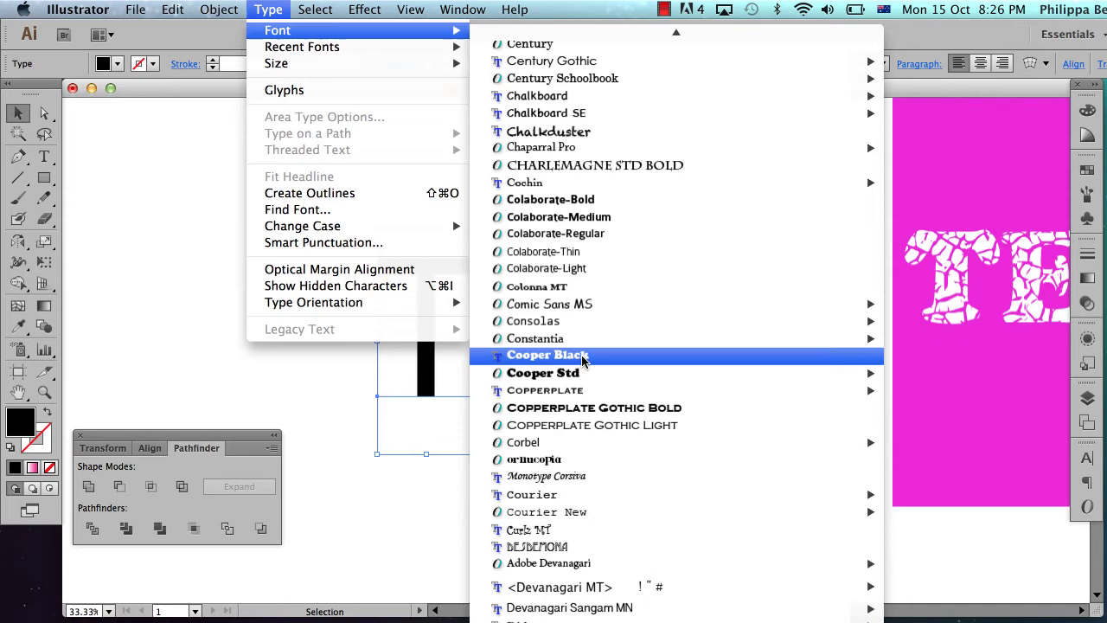
click(581, 357)
click(592, 421)
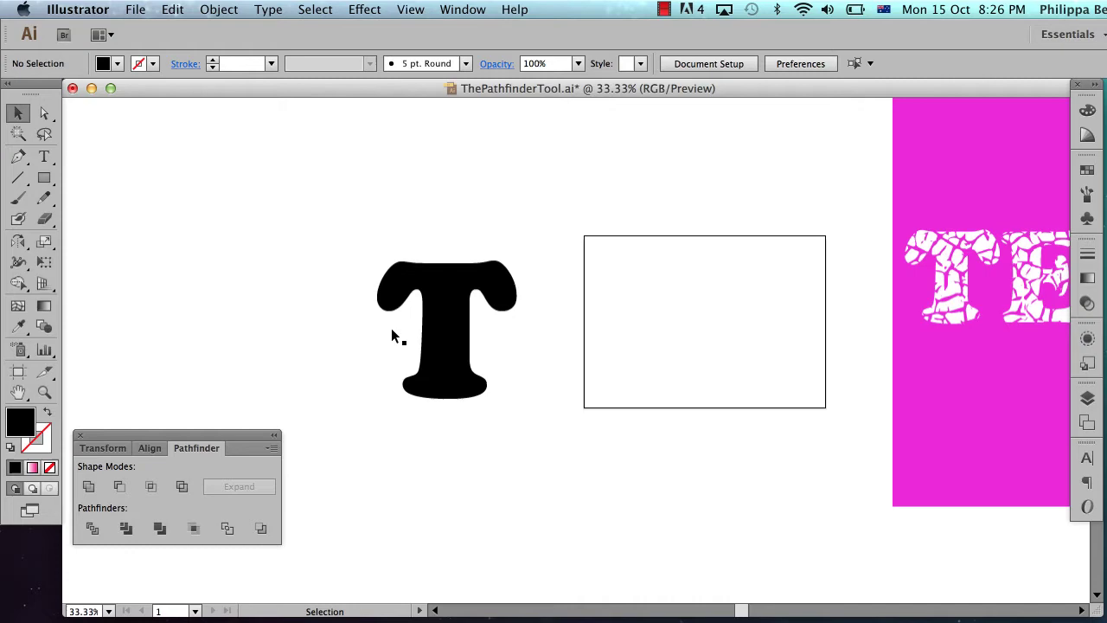
Step: Place the cracked paint photo paint_texture_240039.JPG as a linked image
click(137, 7)
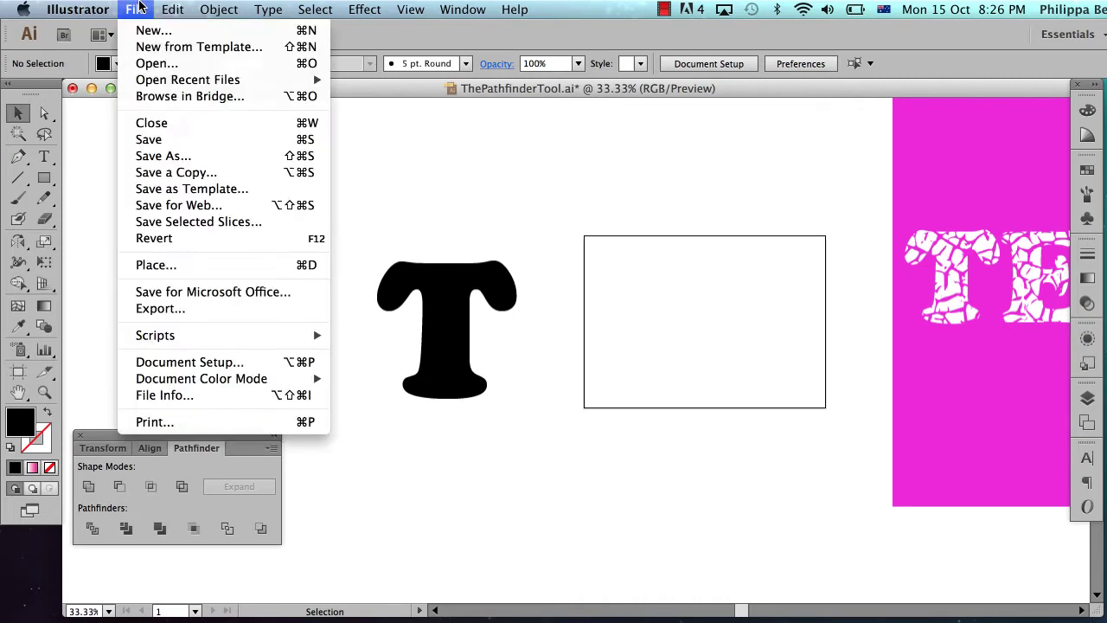
click(154, 268)
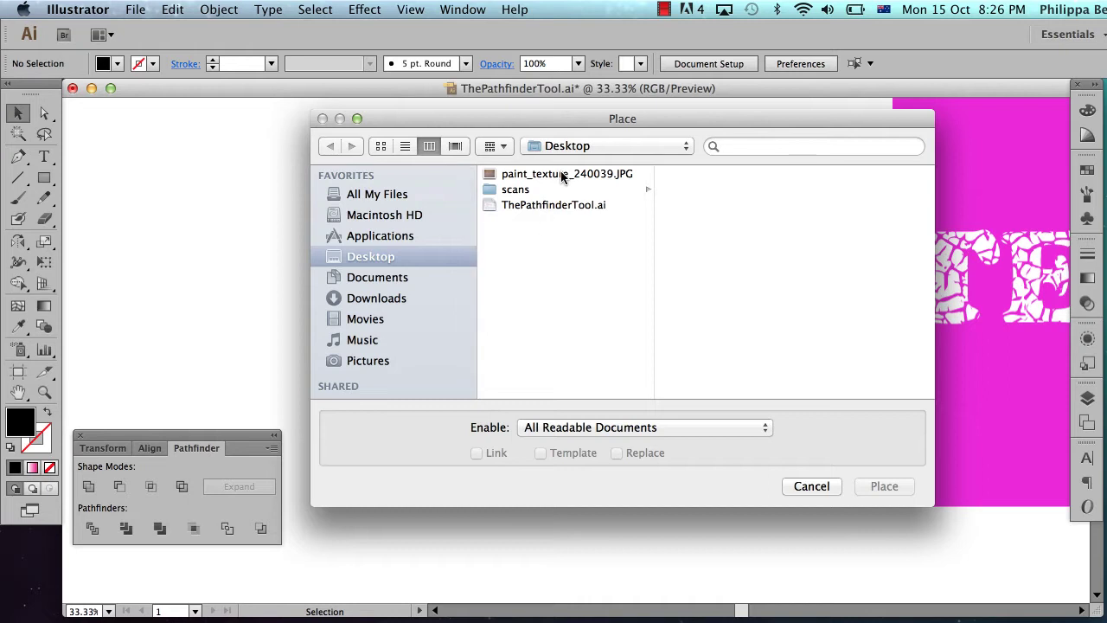
click(561, 174)
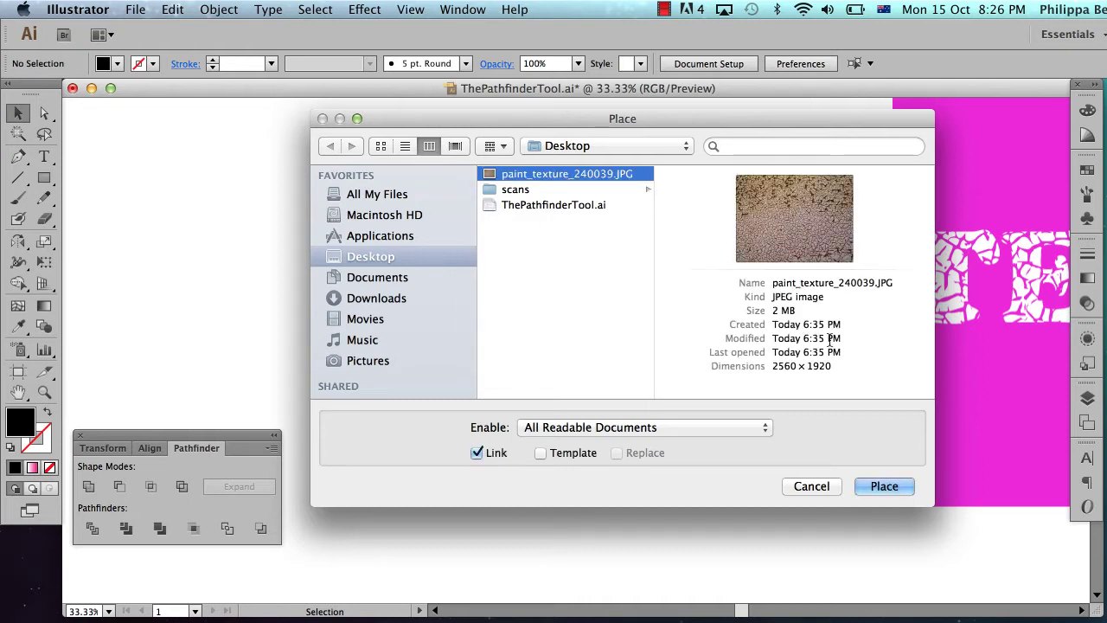
click(883, 486)
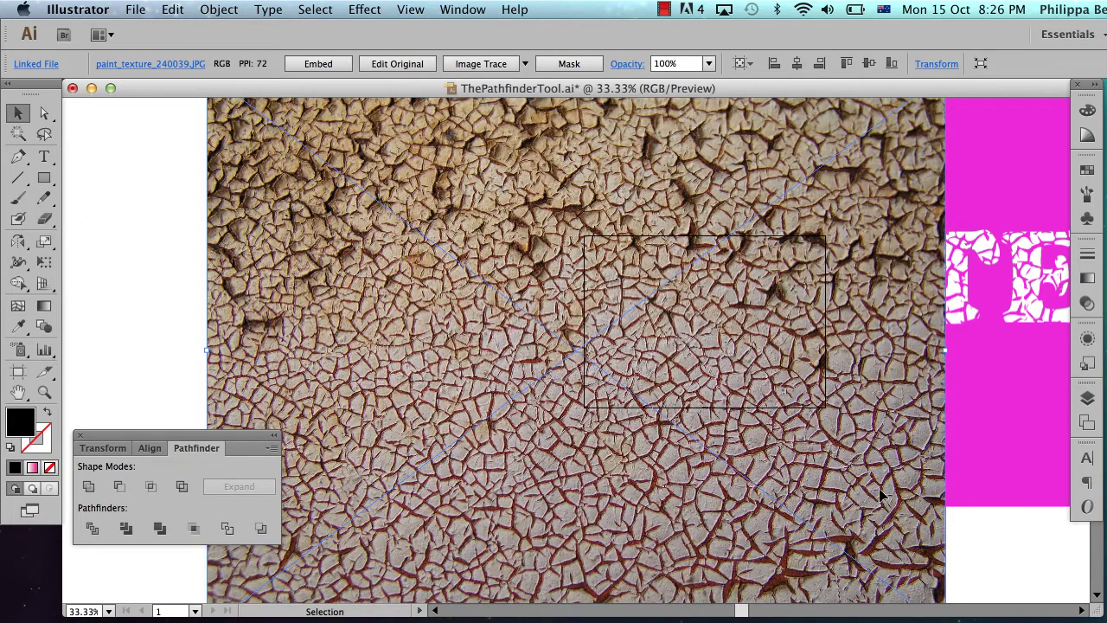
Step: Widen the texture photo, position it over the T, and send it to the back
scroll(678, 383, left, 5)
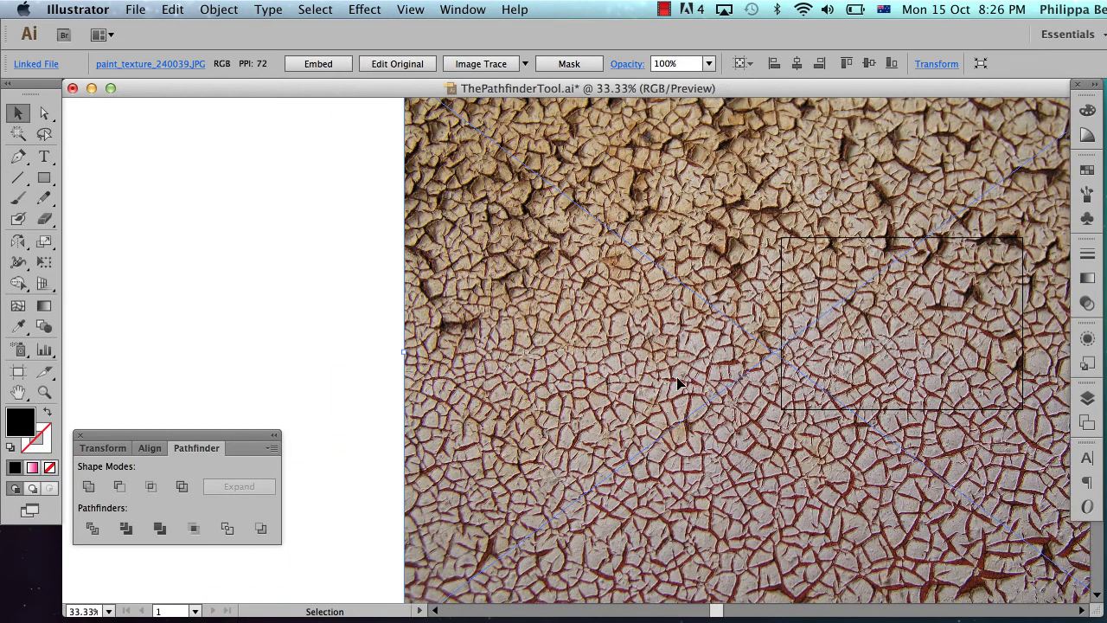
key(super+minus)
key(super+minus)
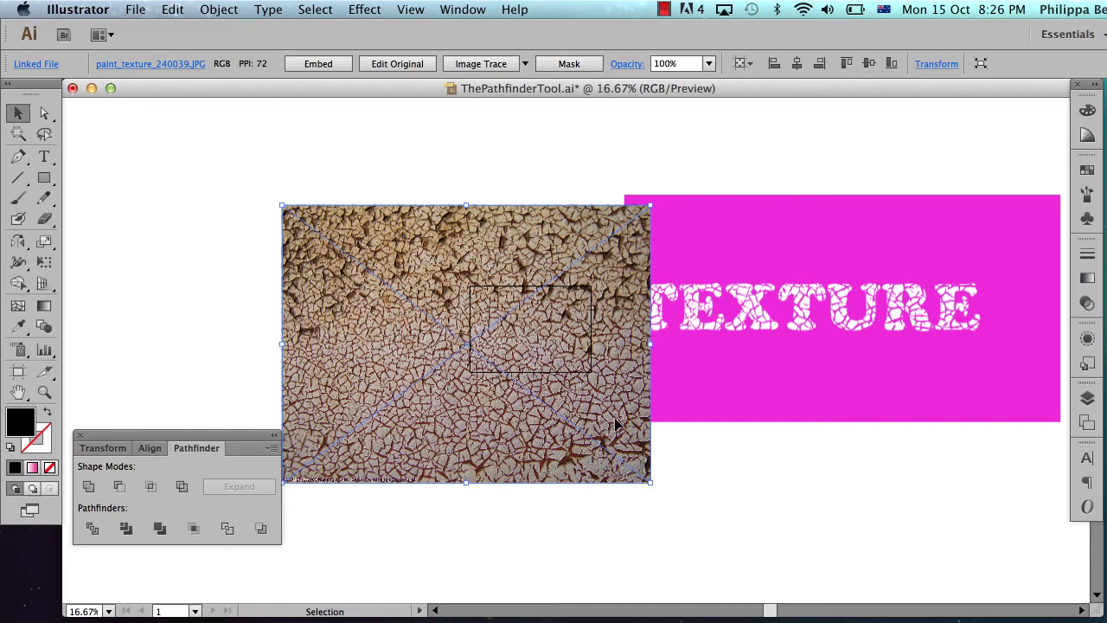
drag(514, 404, 264, 398)
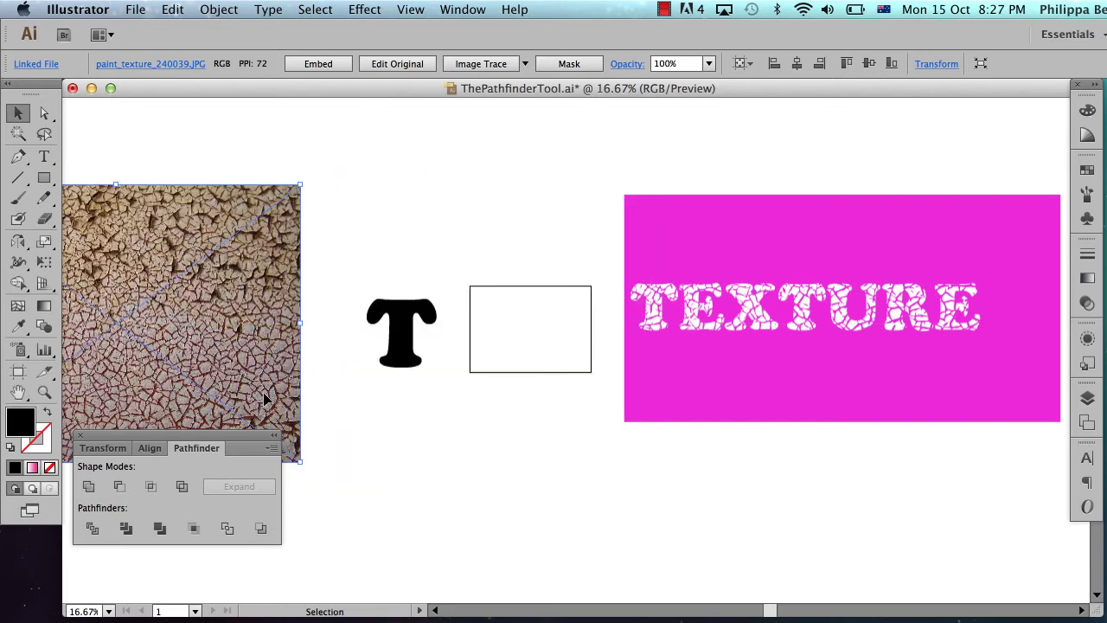
drag(300, 322, 366, 327)
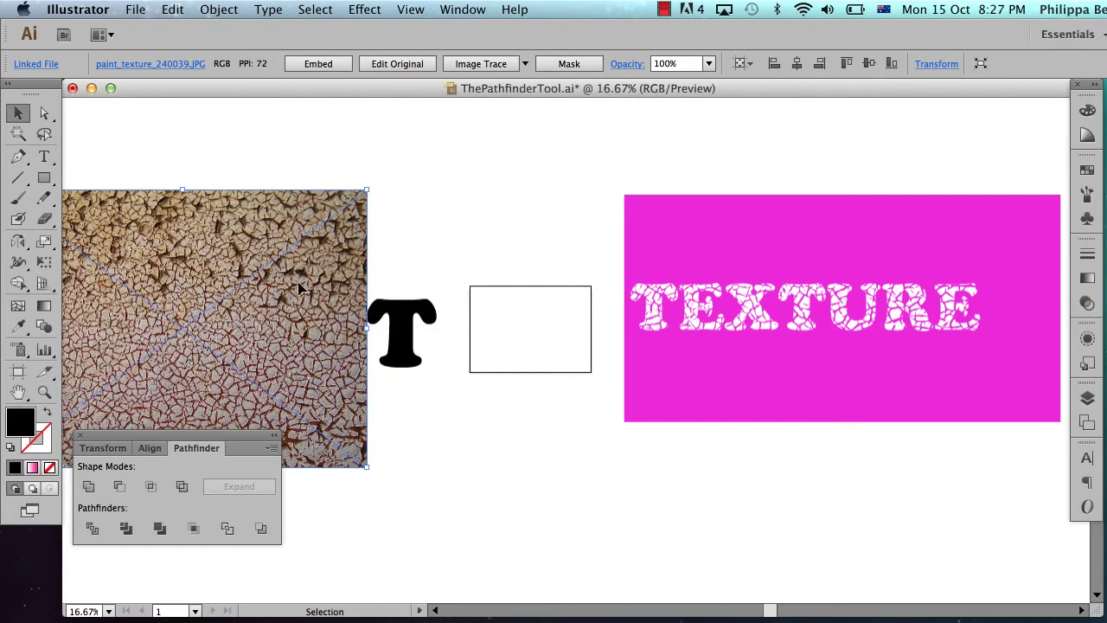
drag(295, 327, 329, 323)
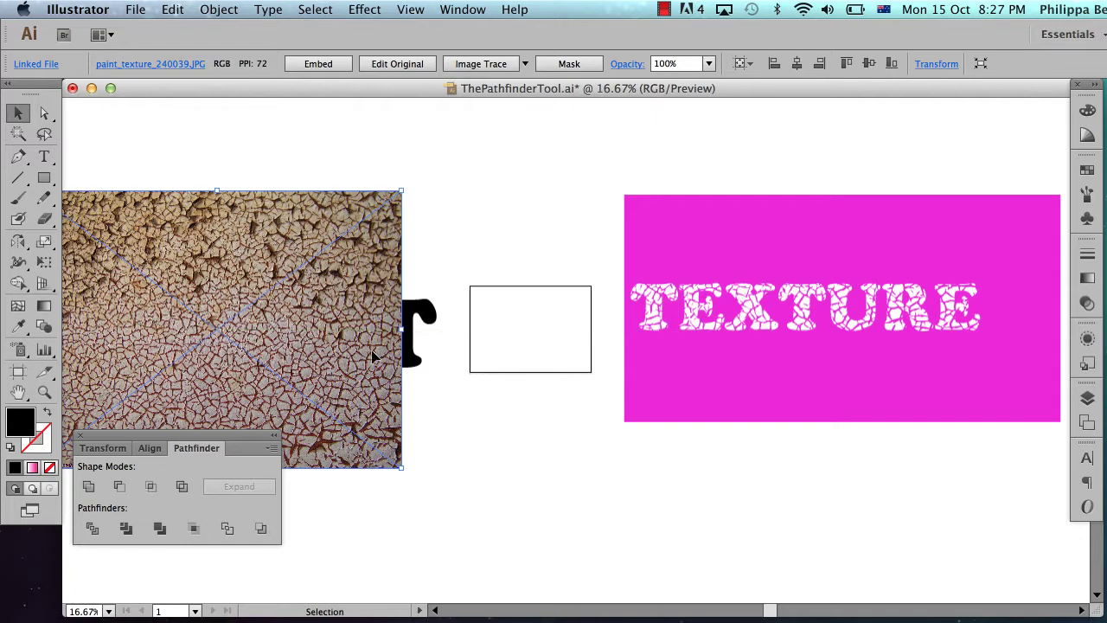
key(super+shift+bracketleft)
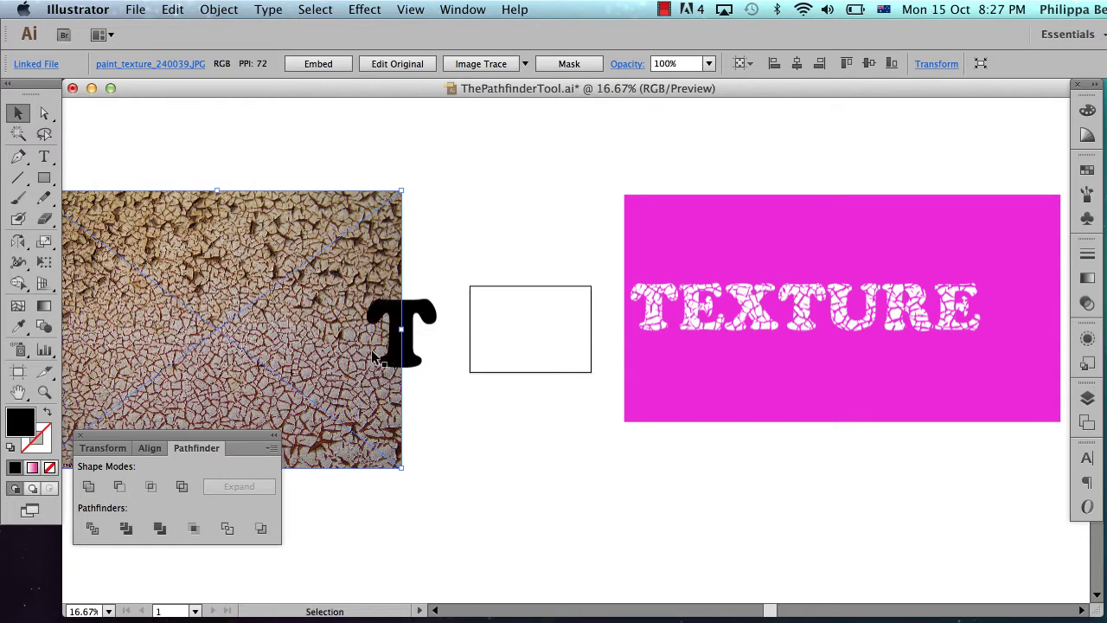
Step: Move the black T into the empty rectangle and set the texture photo beside it
click(462, 415)
drag(406, 356, 523, 338)
drag(315, 346, 433, 332)
scroll(450, 345, left, 3)
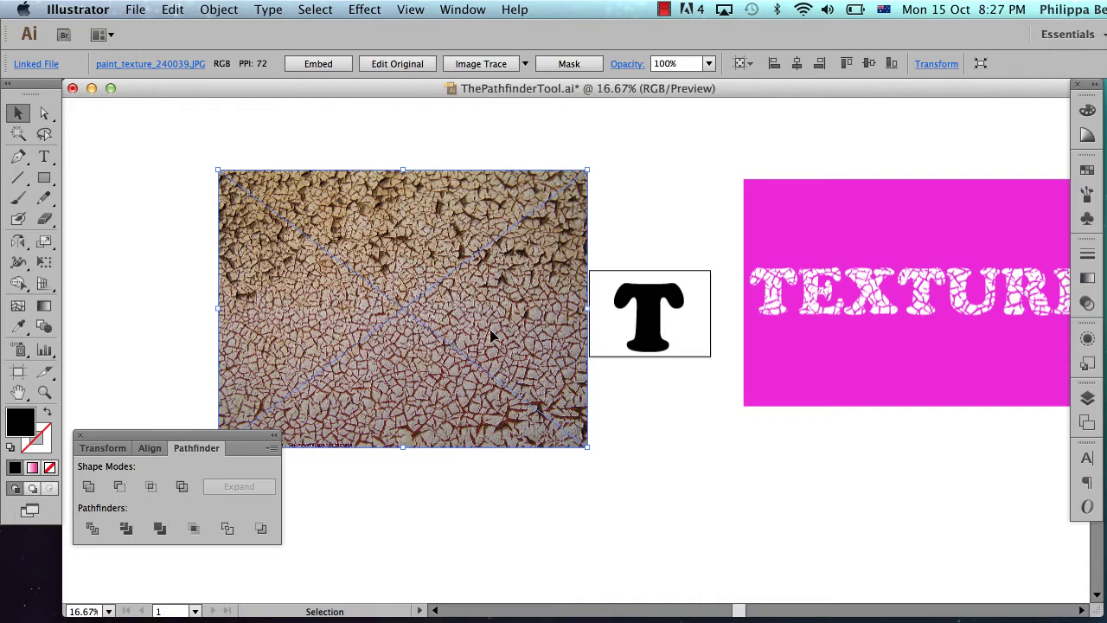
scroll(490, 336, left, 4)
key(z)
drag(334, 159, 791, 489)
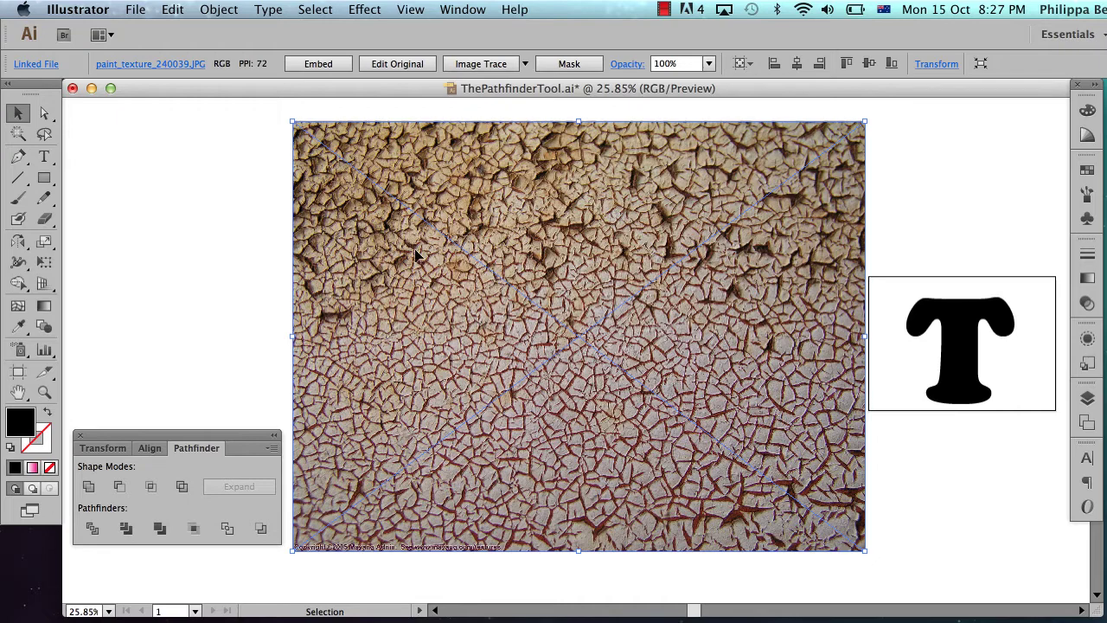
Step: Image Trace the cracked-paint photo, accepting the slow-trace warning and reviewing trace settings
click(481, 67)
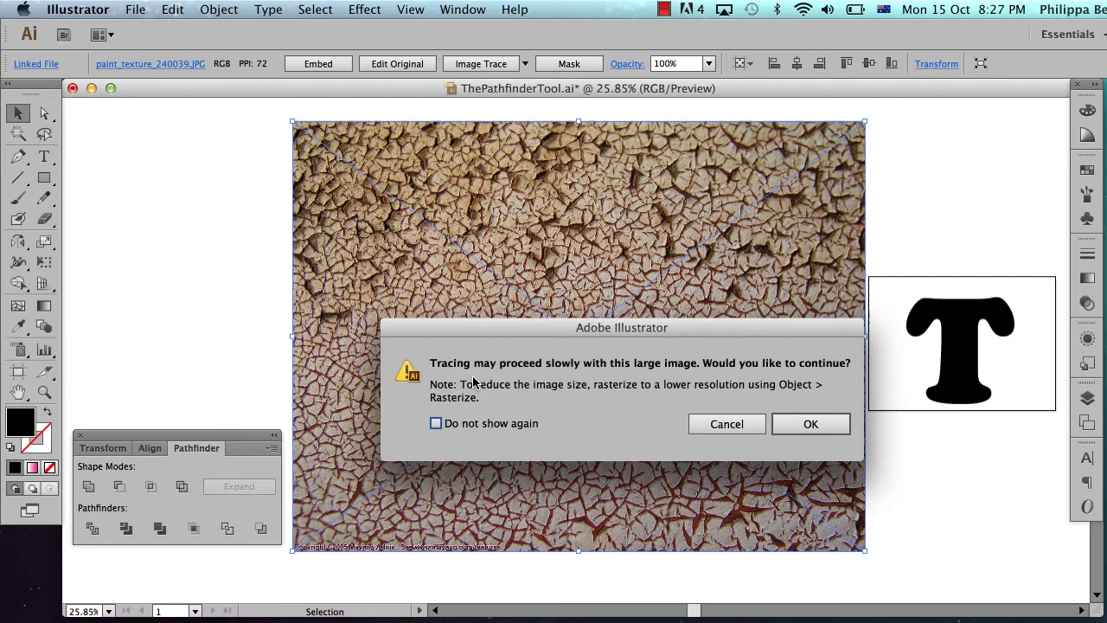
click(789, 426)
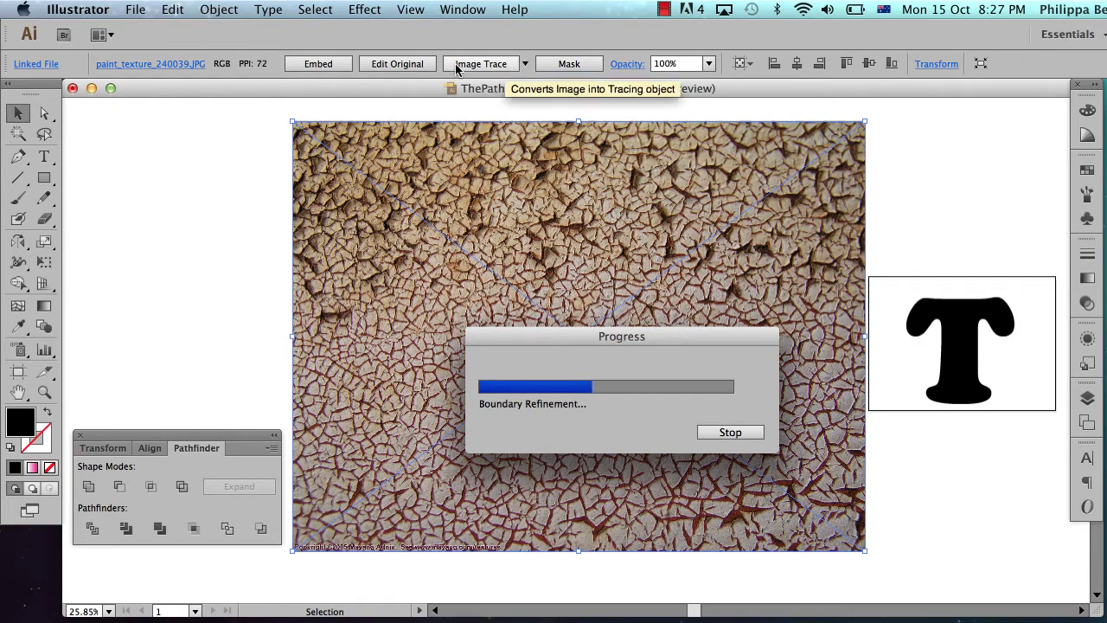
click(512, 67)
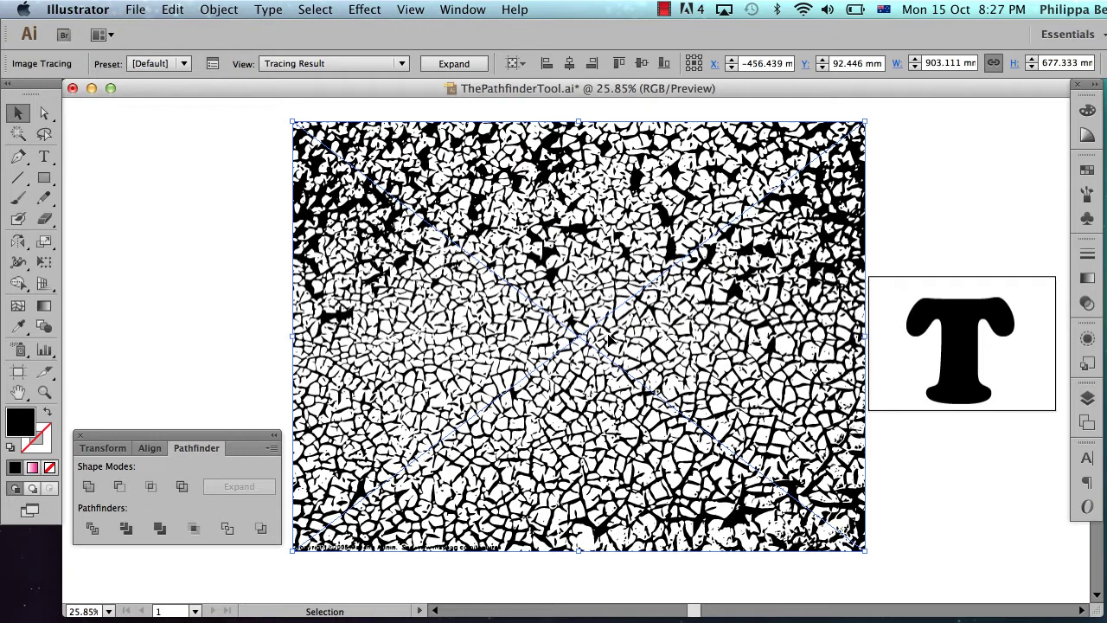
click(212, 64)
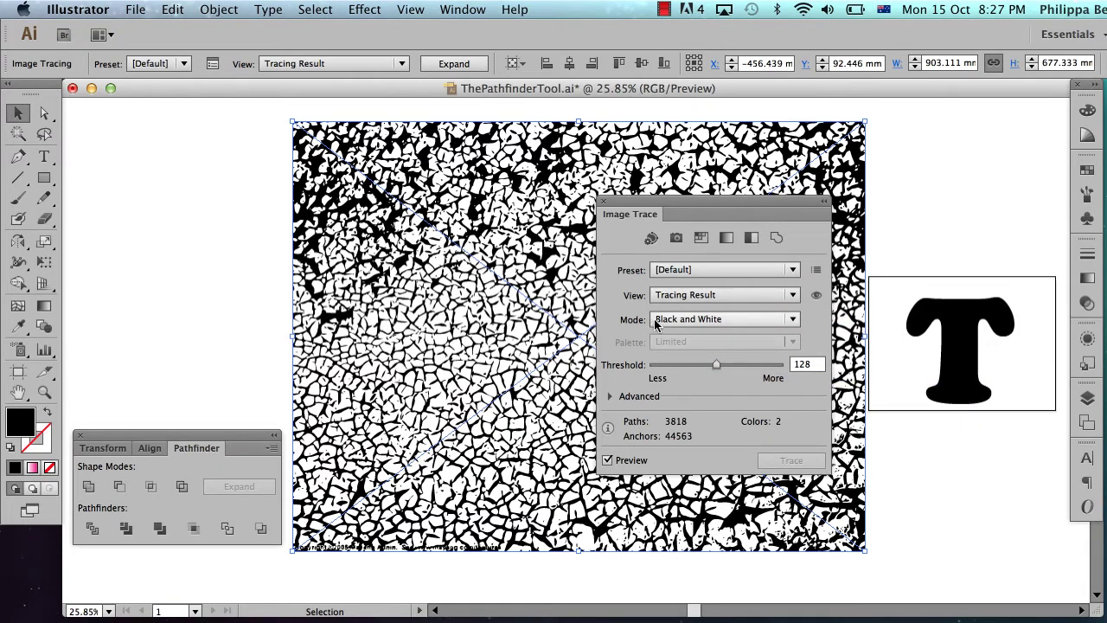
click(600, 203)
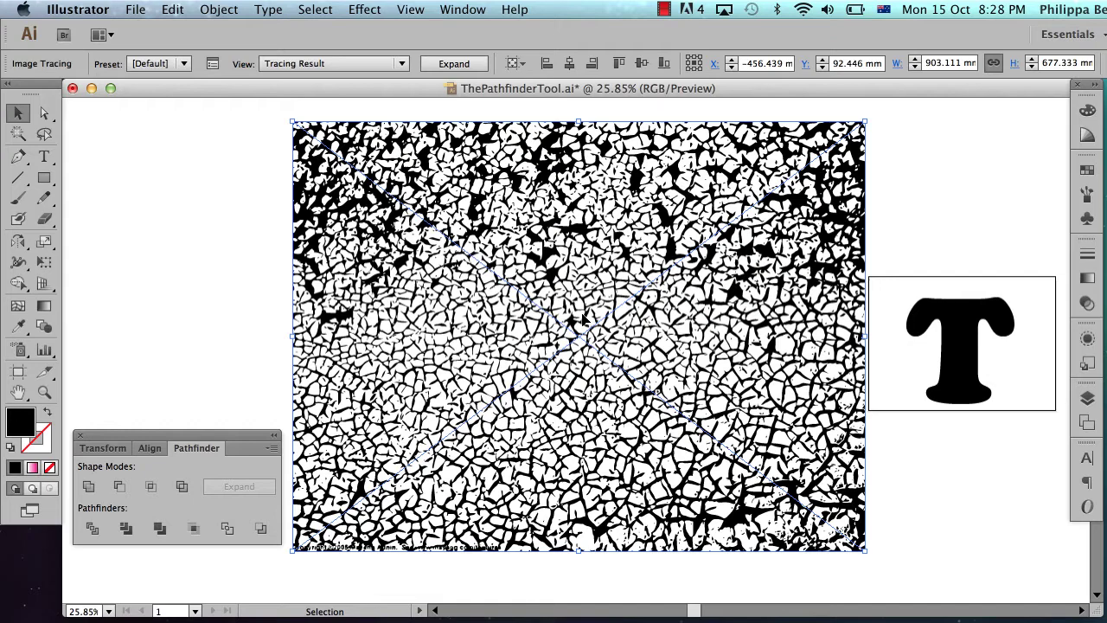
Step: Expand the tracing into editable black-and-white crack paths and inspect them close up
click(454, 63)
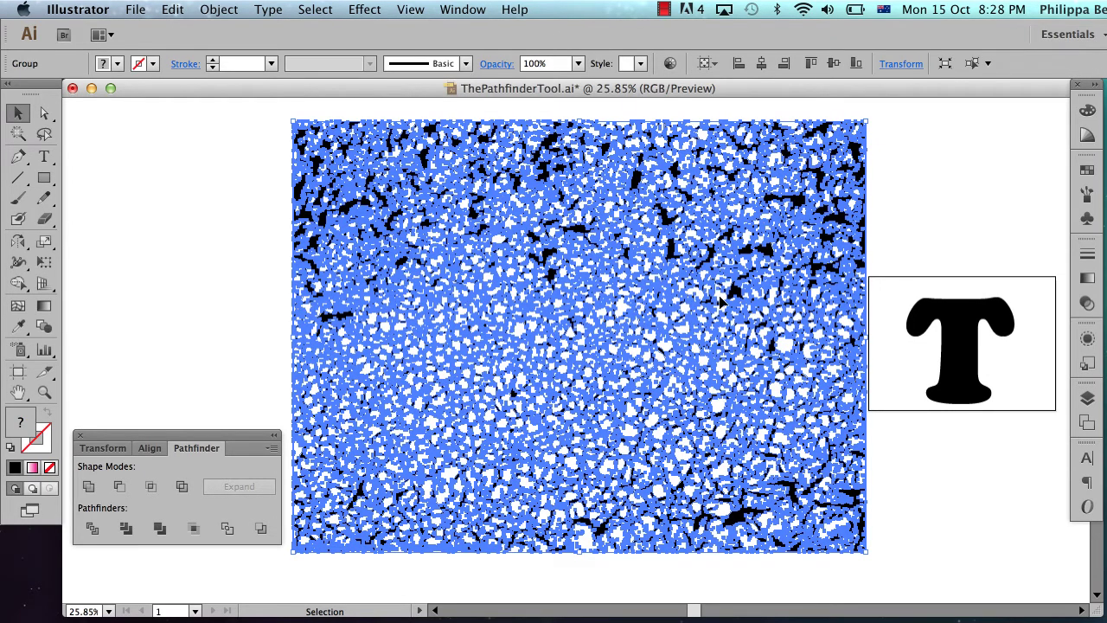
click(920, 246)
key(z)
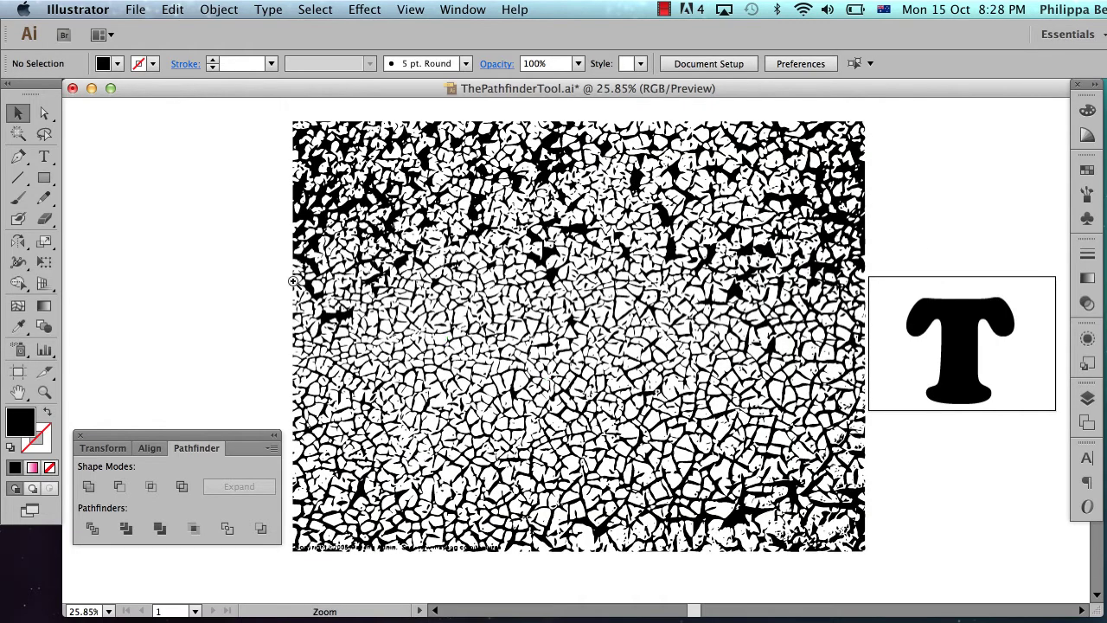
drag(292, 281, 483, 411)
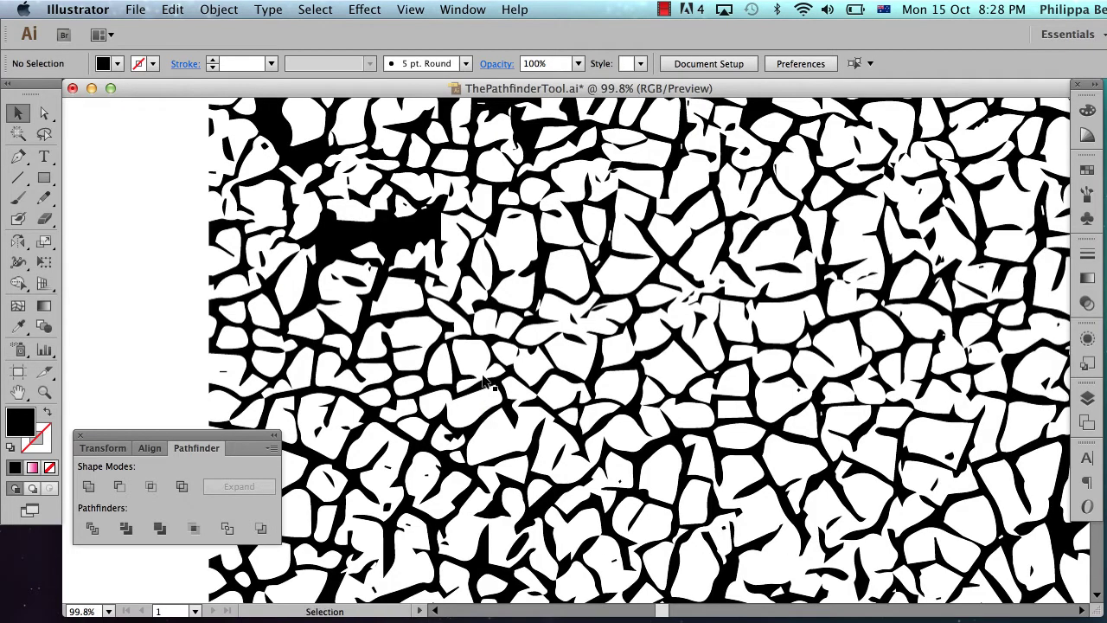
click(485, 310)
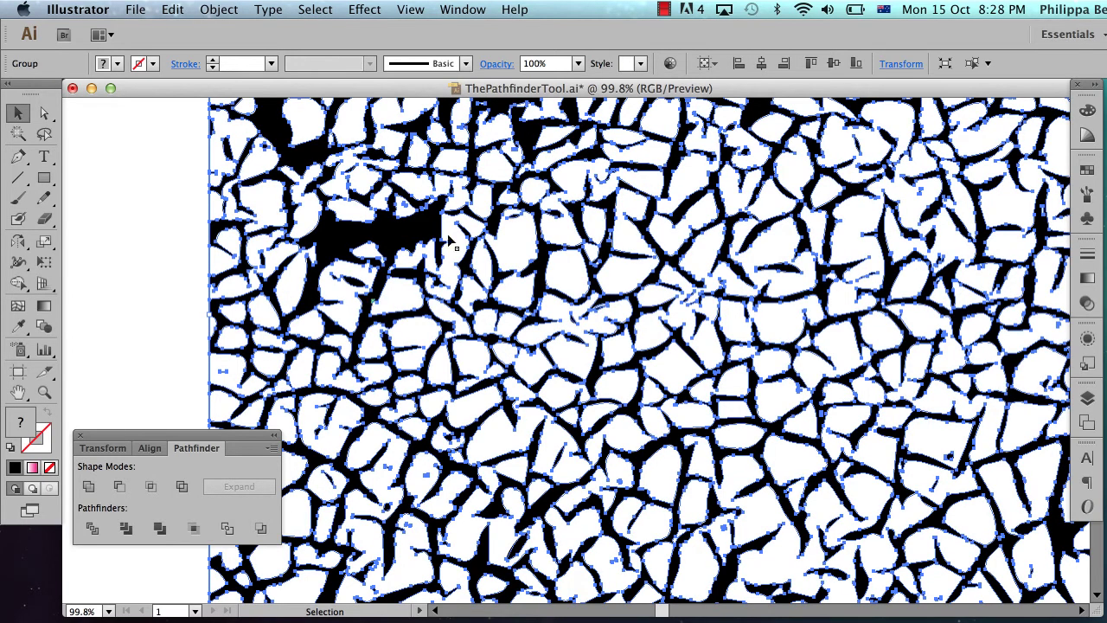
Step: Zoom back out to see all the artwork and deselect the crackle group
key(z)
alt+click(626, 374)
alt+click(626, 374)
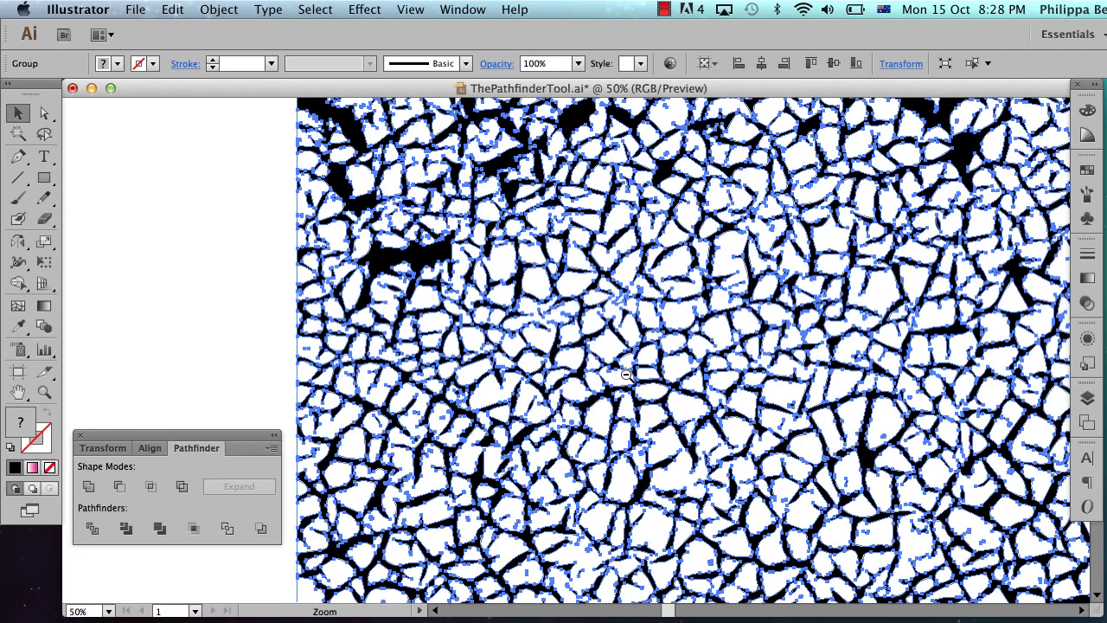
alt+click(626, 375)
alt+click(626, 374)
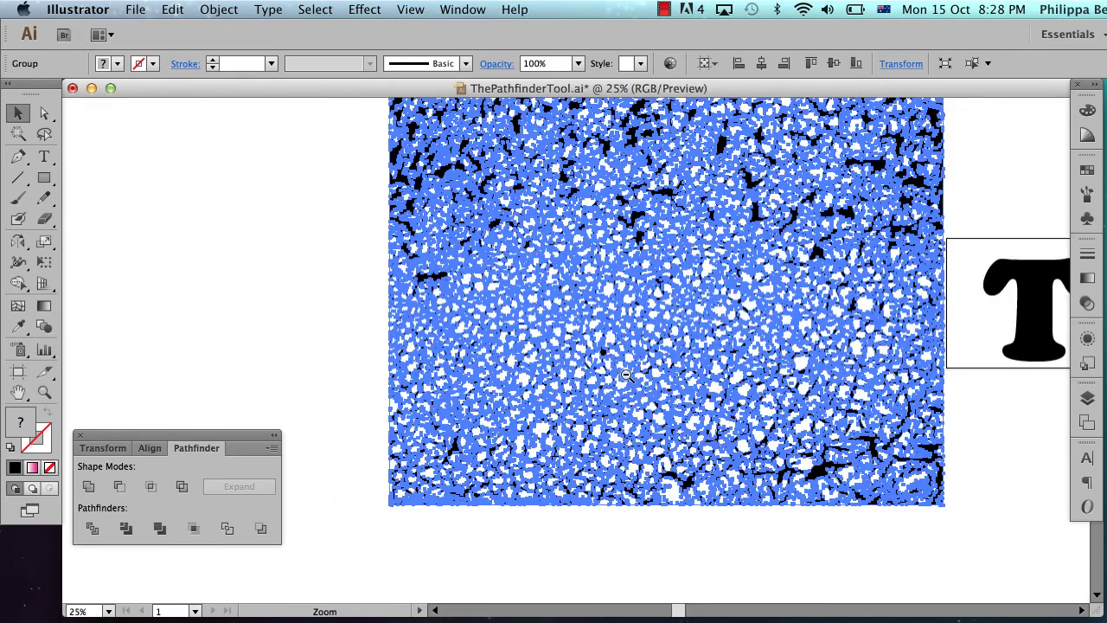
alt+click(626, 374)
drag(659, 249, 638, 261)
click(886, 414)
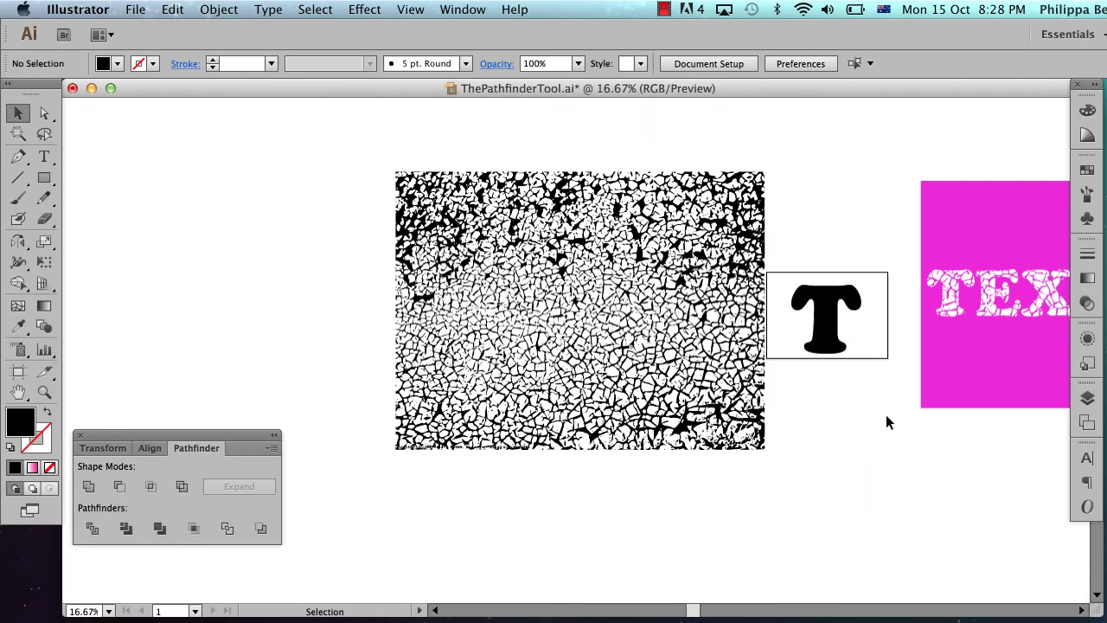
Step: Convert the Cooper Black T to outlines using Create Outlines
click(838, 340)
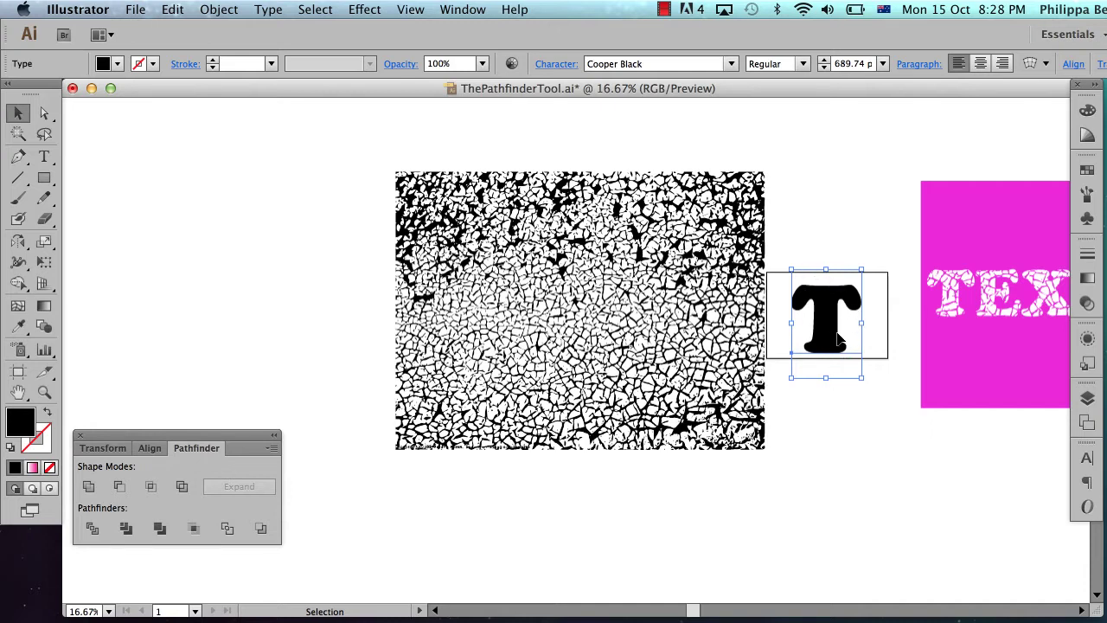
right_click(830, 335)
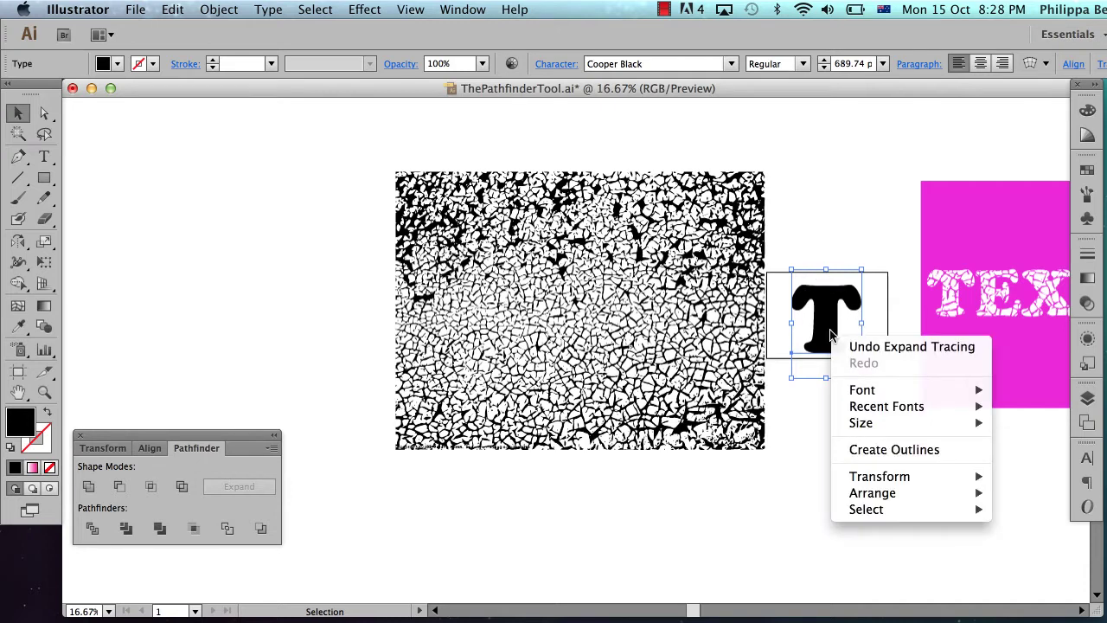
click(866, 449)
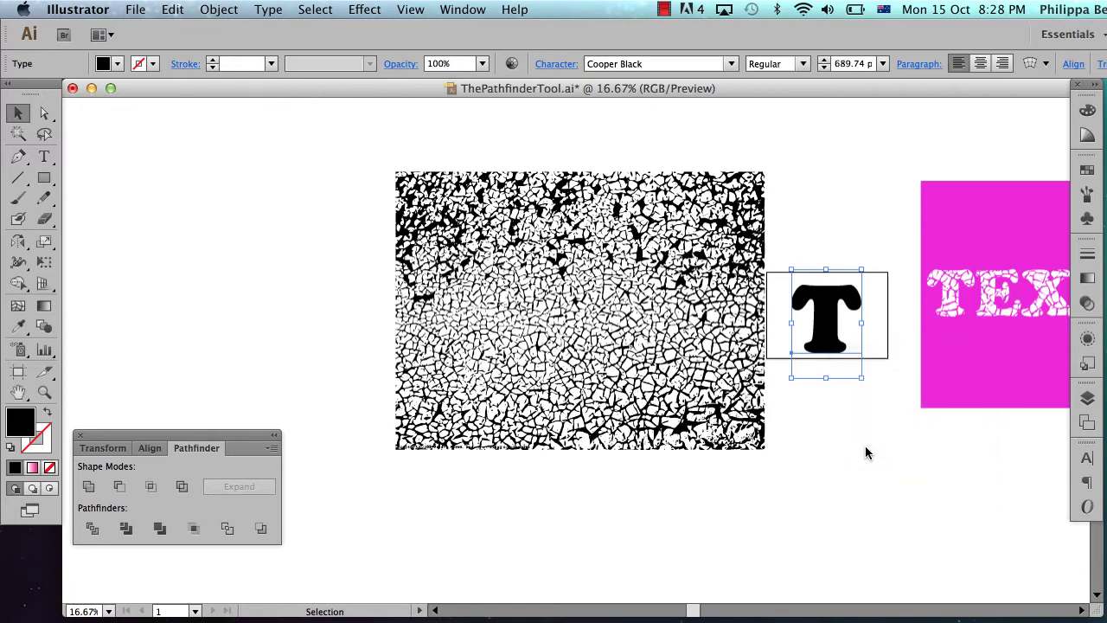
click(267, 9)
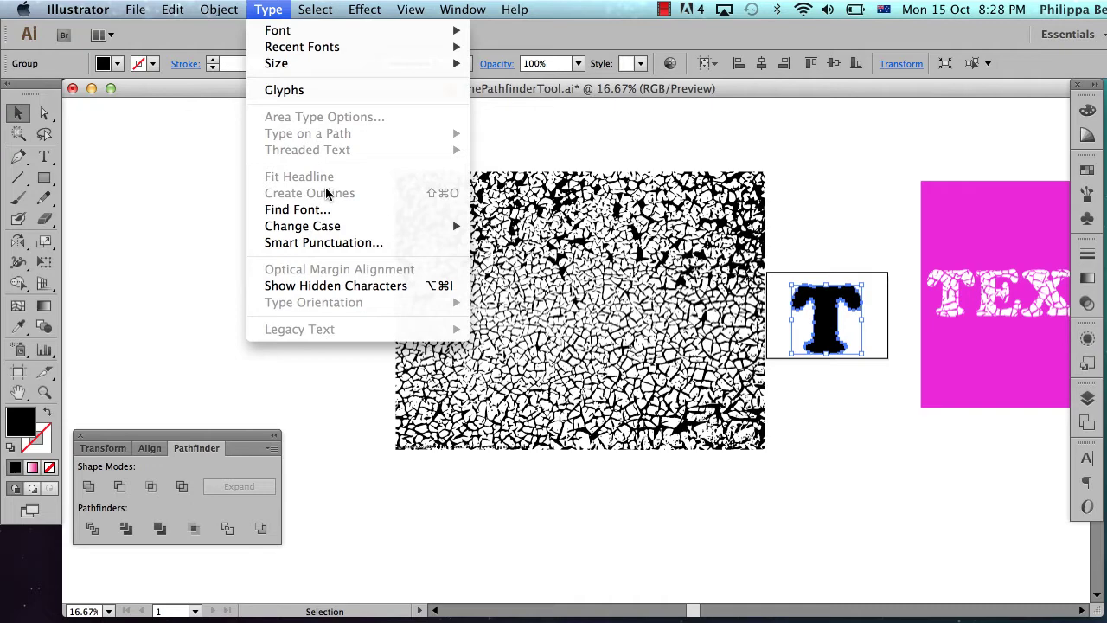
click(867, 251)
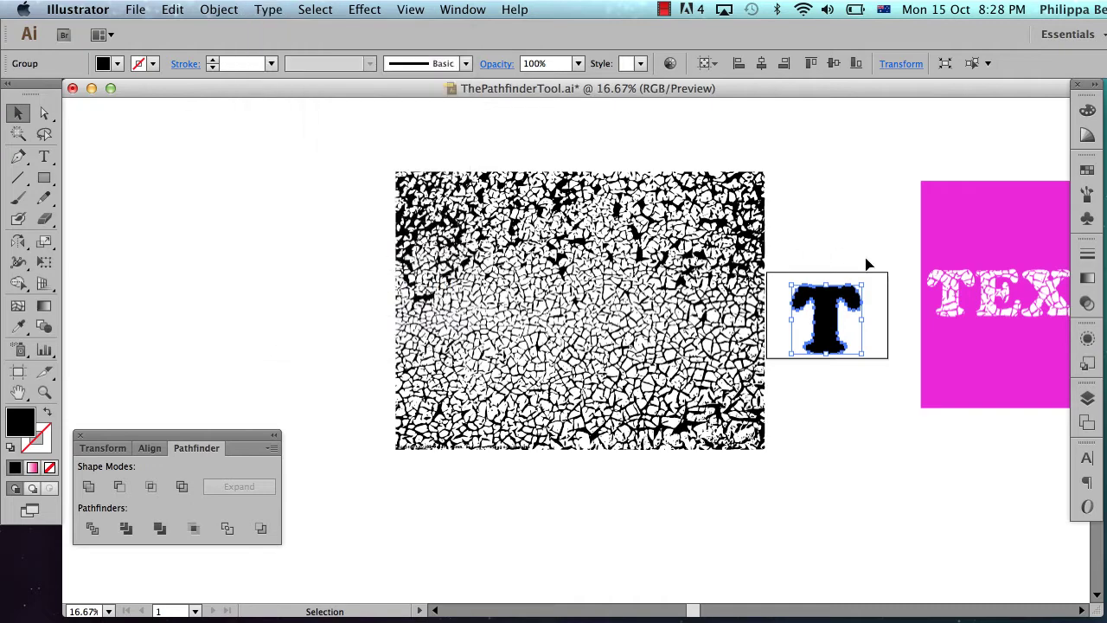
Step: Move the outlined T onto the crackle texture, enlarge it, and centre it over the middle
drag(833, 331, 519, 368)
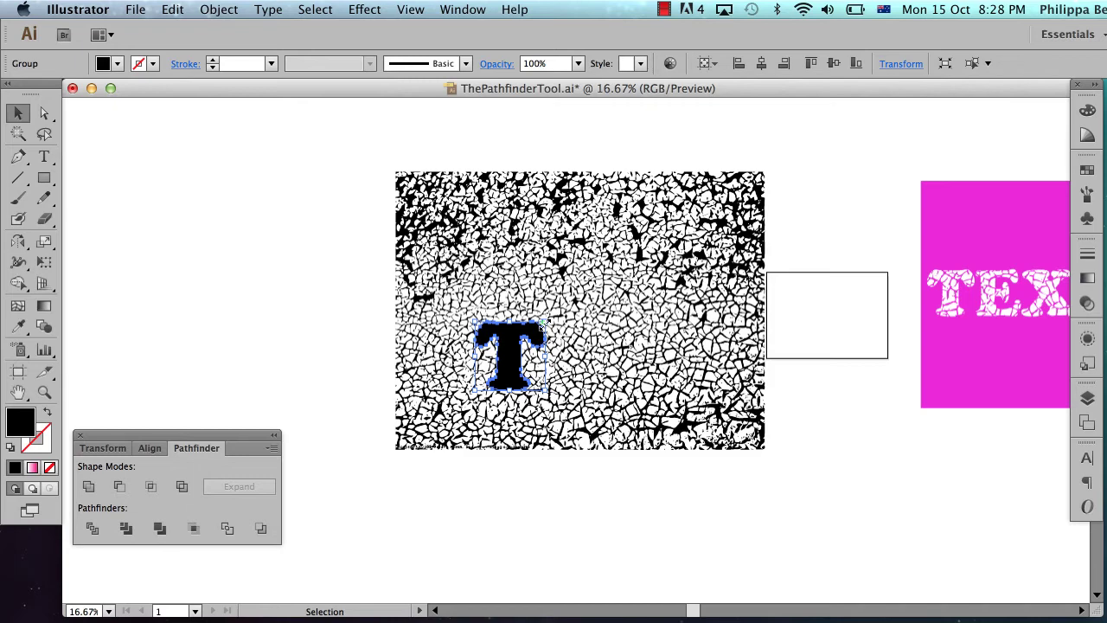
drag(543, 323, 328, 280)
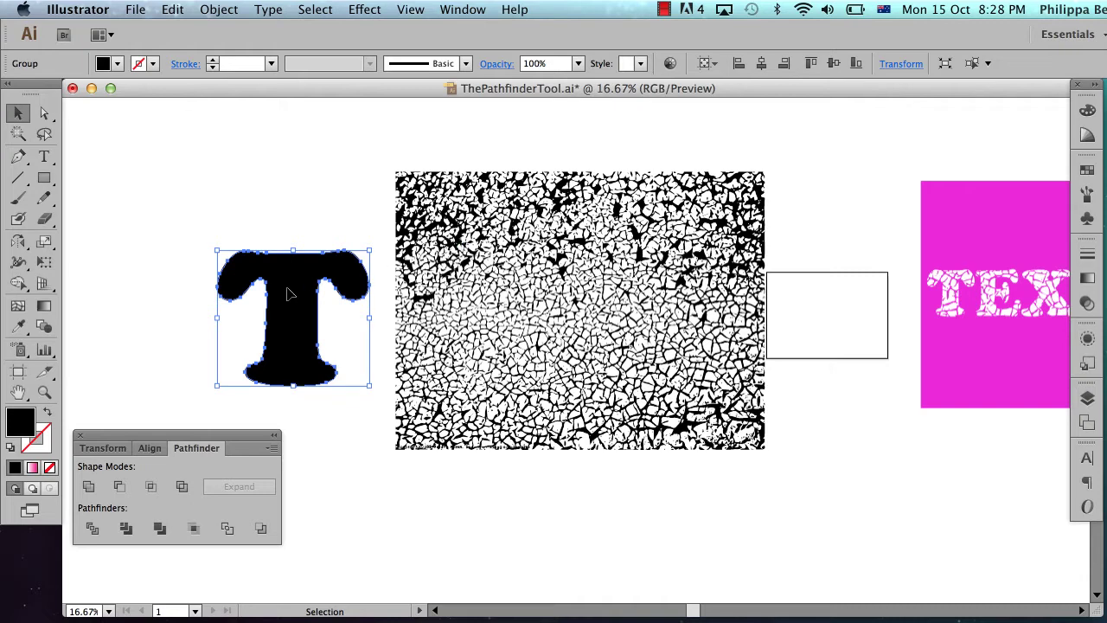
drag(292, 306, 533, 284)
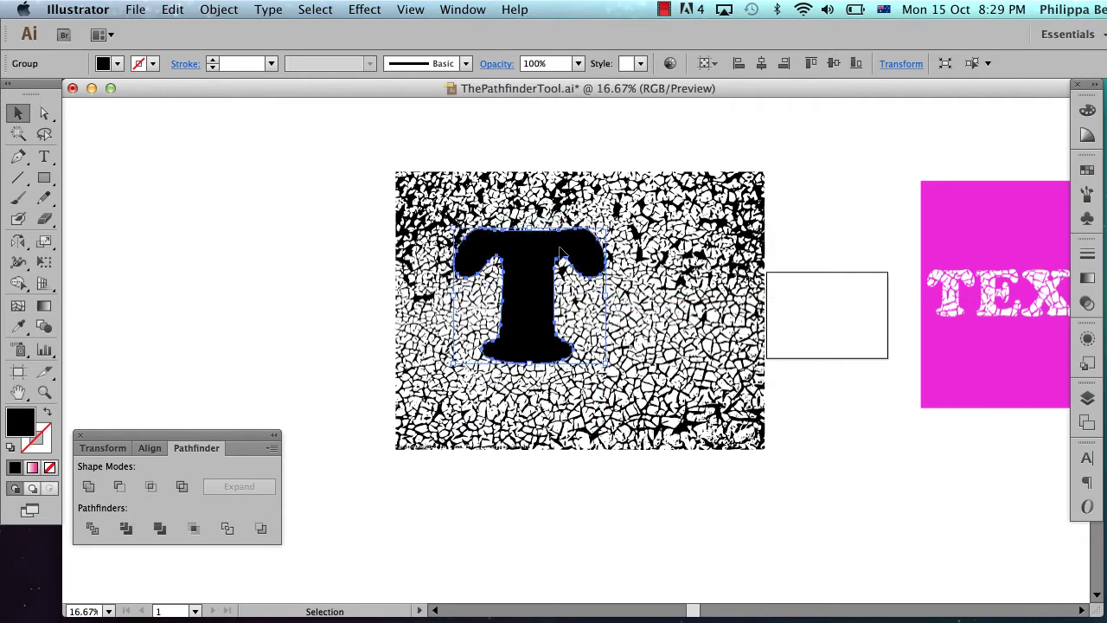
key(z)
drag(362, 185, 739, 420)
alt+click(565, 318)
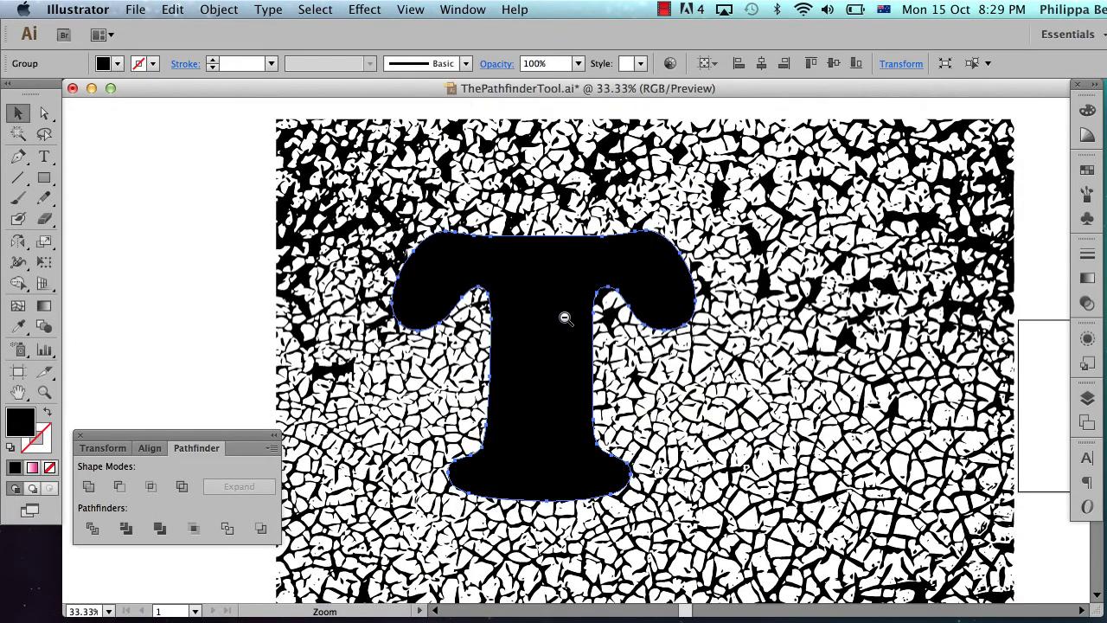
key(v)
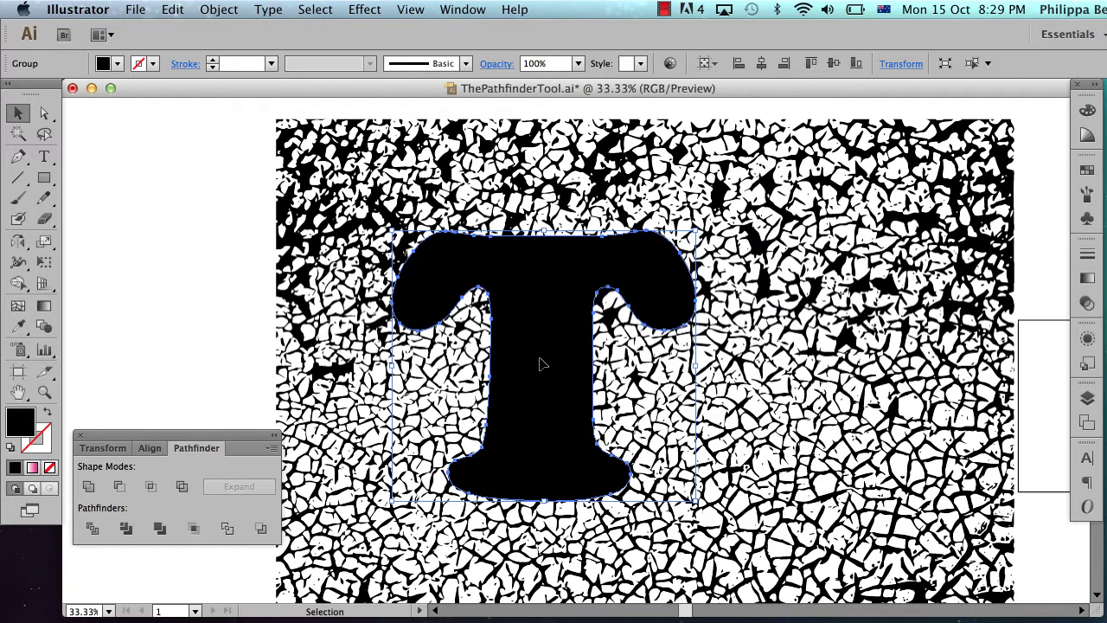
Step: Send the T behind the crackle texture, then ungroup the texture with Cmd+Shift+G
key(super+shift+bracketleft)
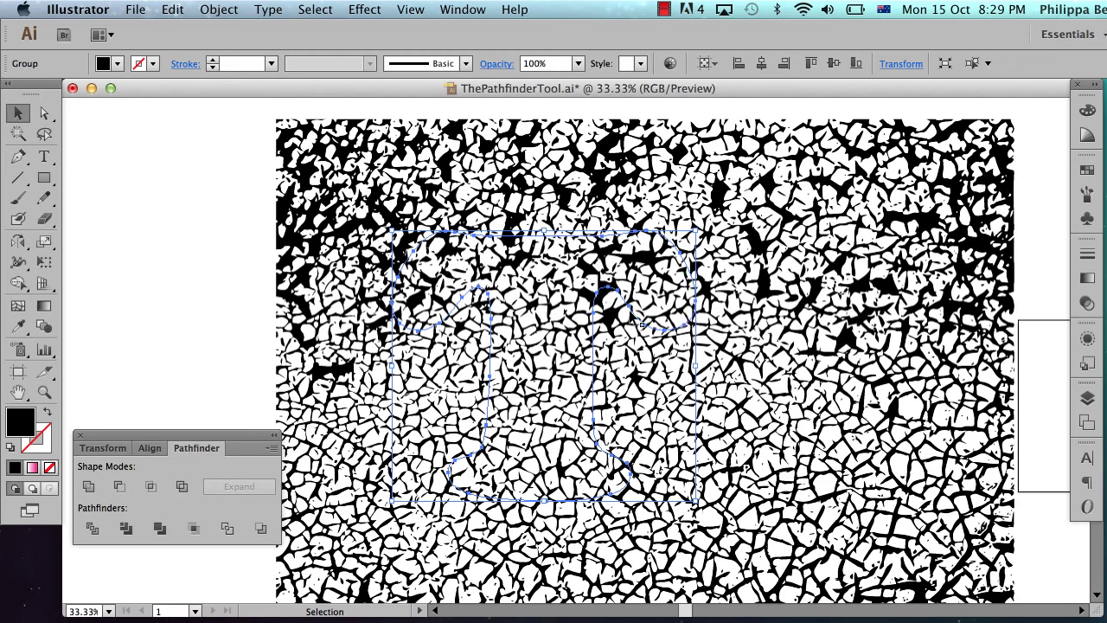
shift+click(364, 253)
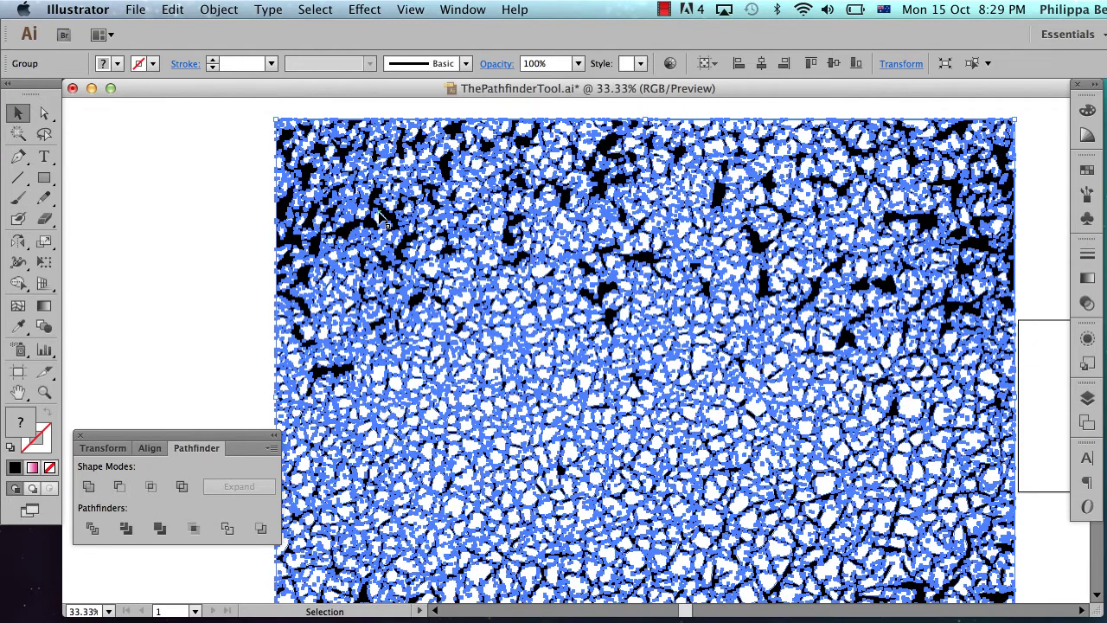
right_click(379, 215)
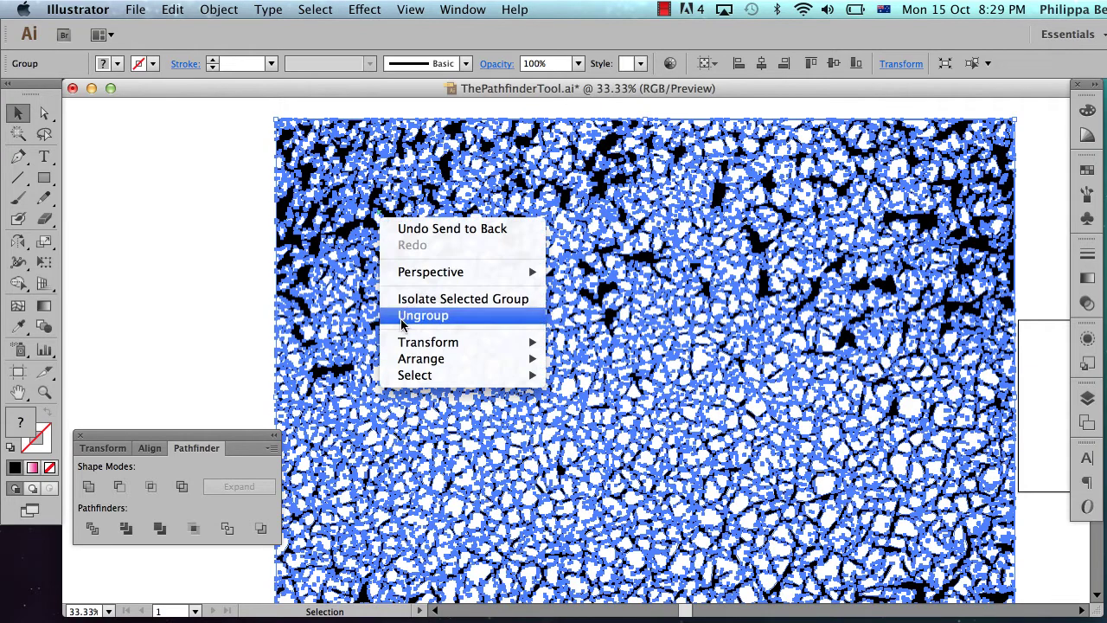
key(super+shift+g)
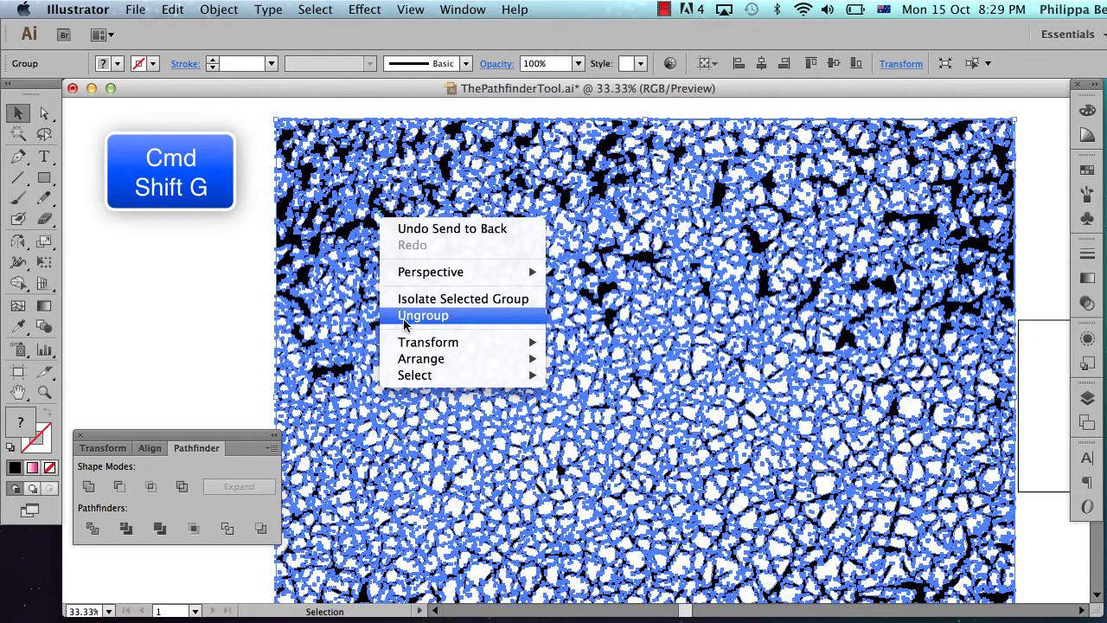
click(403, 318)
click(258, 284)
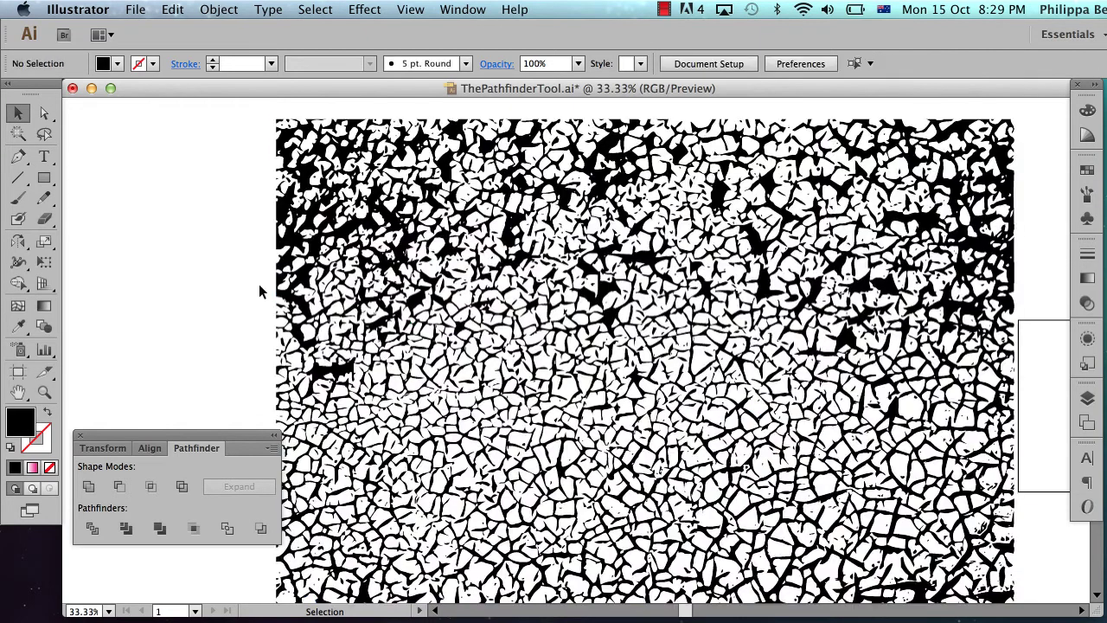
Step: Select all texture and letter artwork, apply Pathfinder Divide, and ungroup the resulting pieces
key(super+minus)
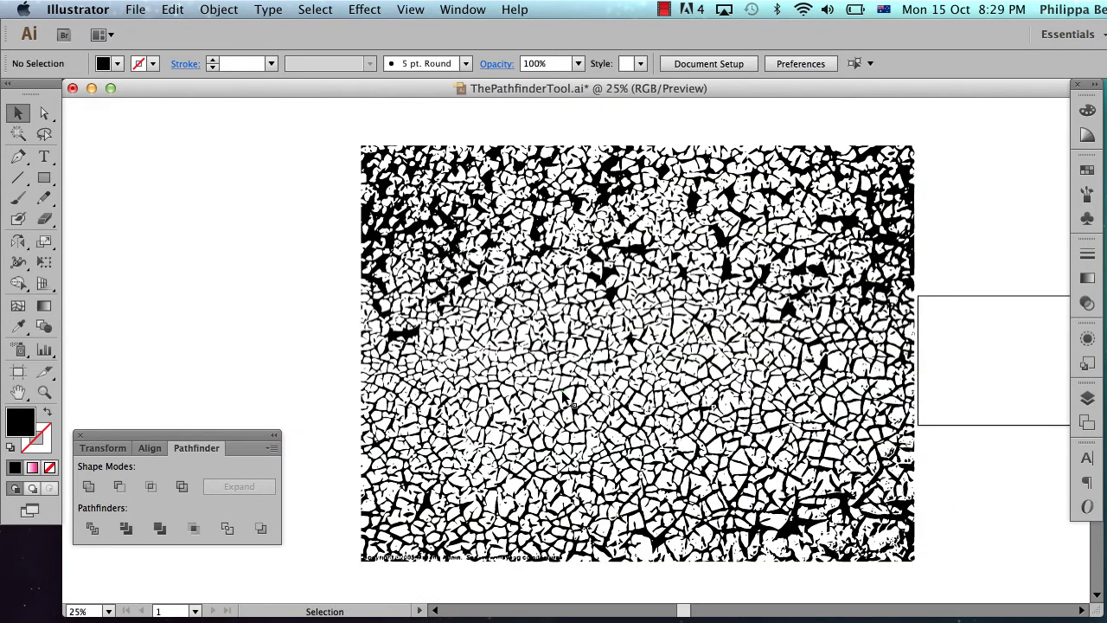
drag(328, 133, 931, 572)
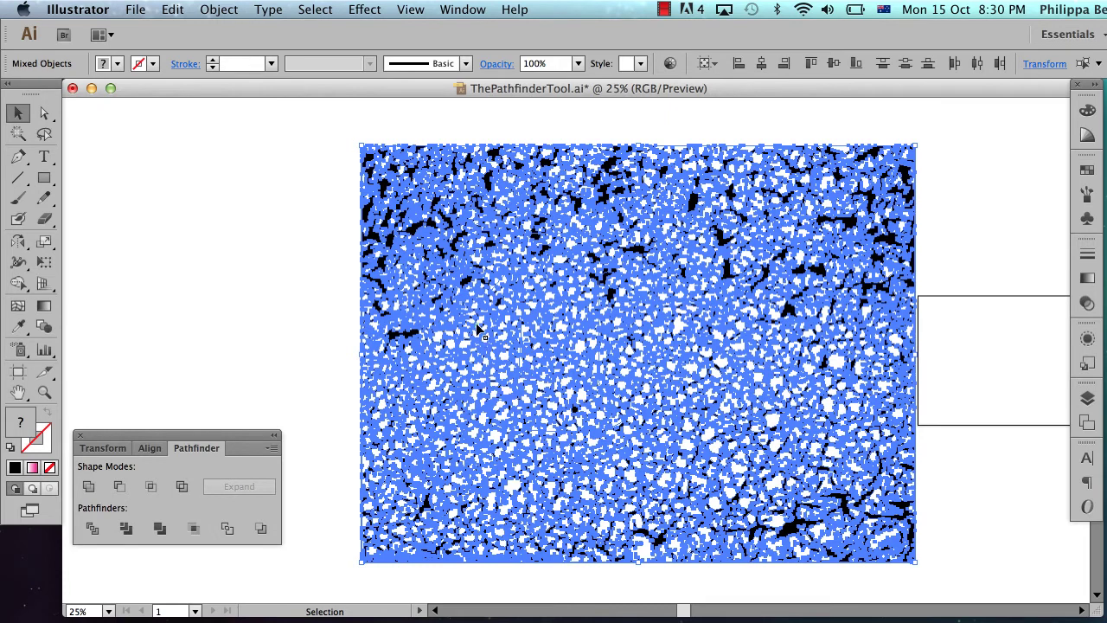
click(91, 529)
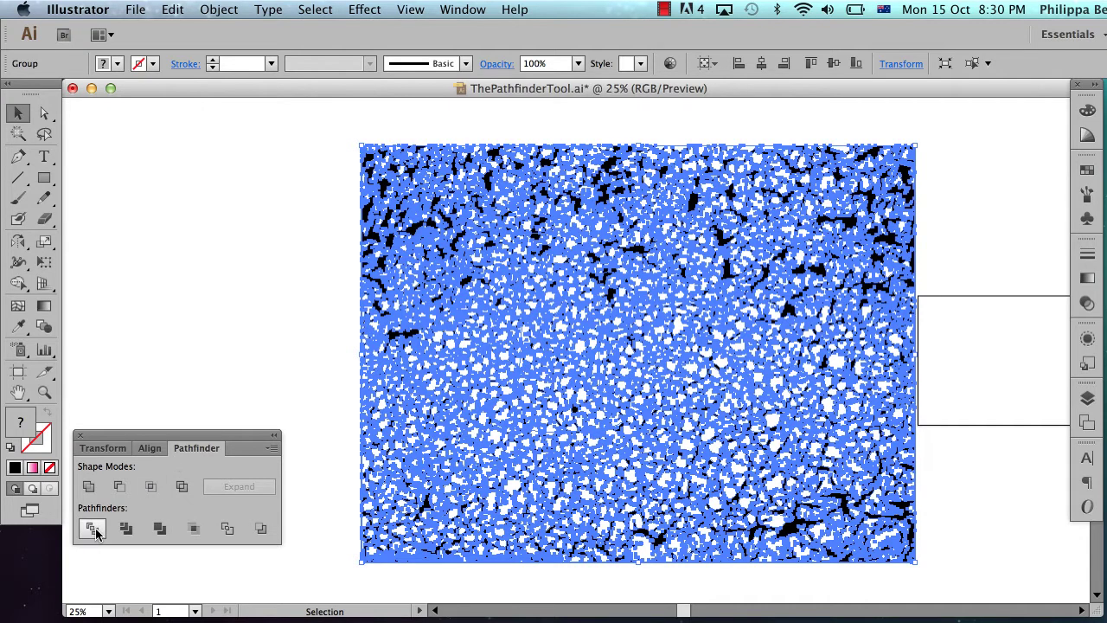
right_click(475, 321)
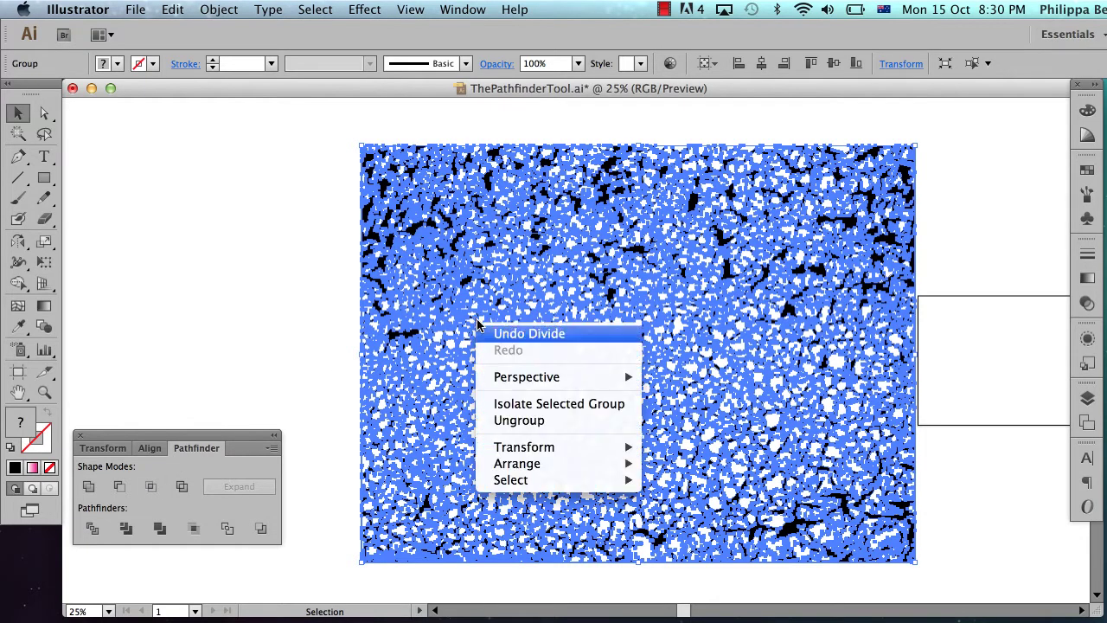
click(516, 422)
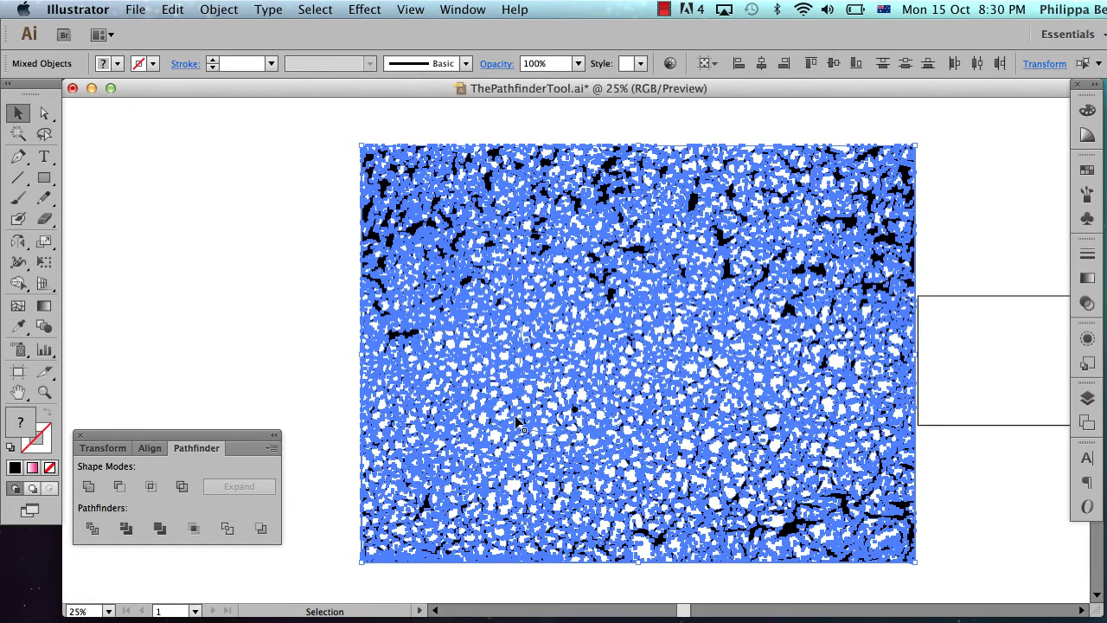
click(318, 285)
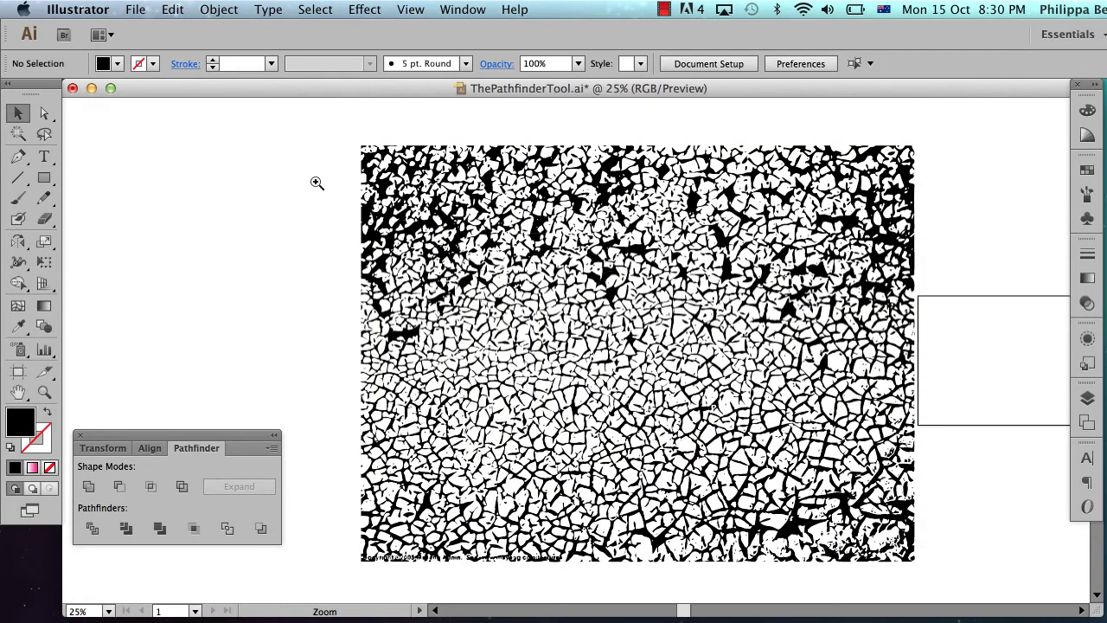
Step: Zoom in and delete the texture pieces lying above the letter T
drag(314, 178, 785, 419)
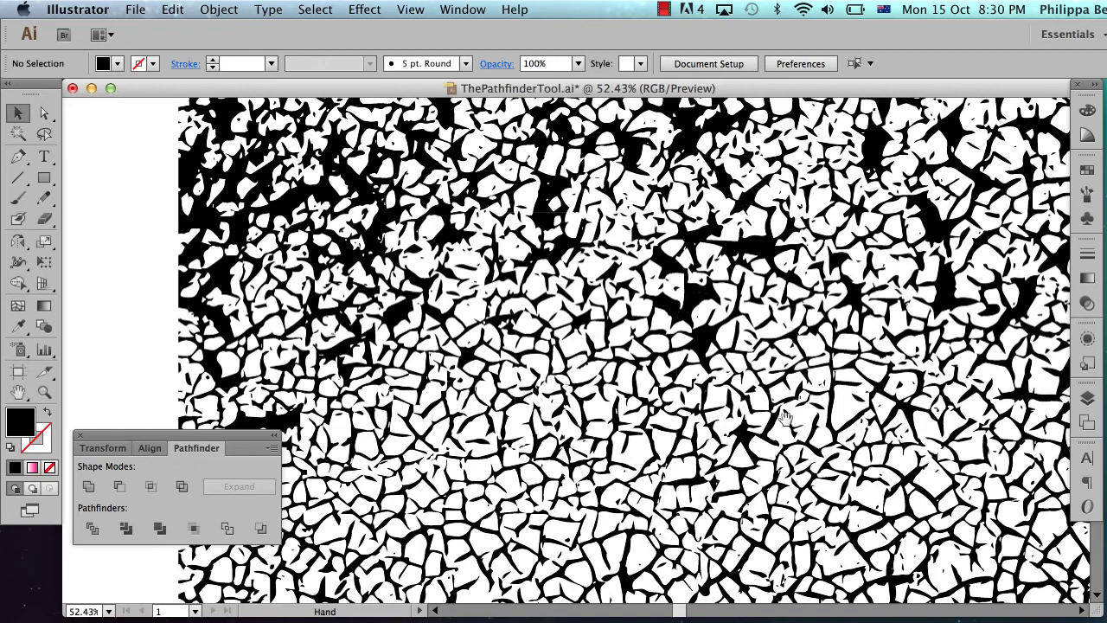
drag(584, 432, 714, 486)
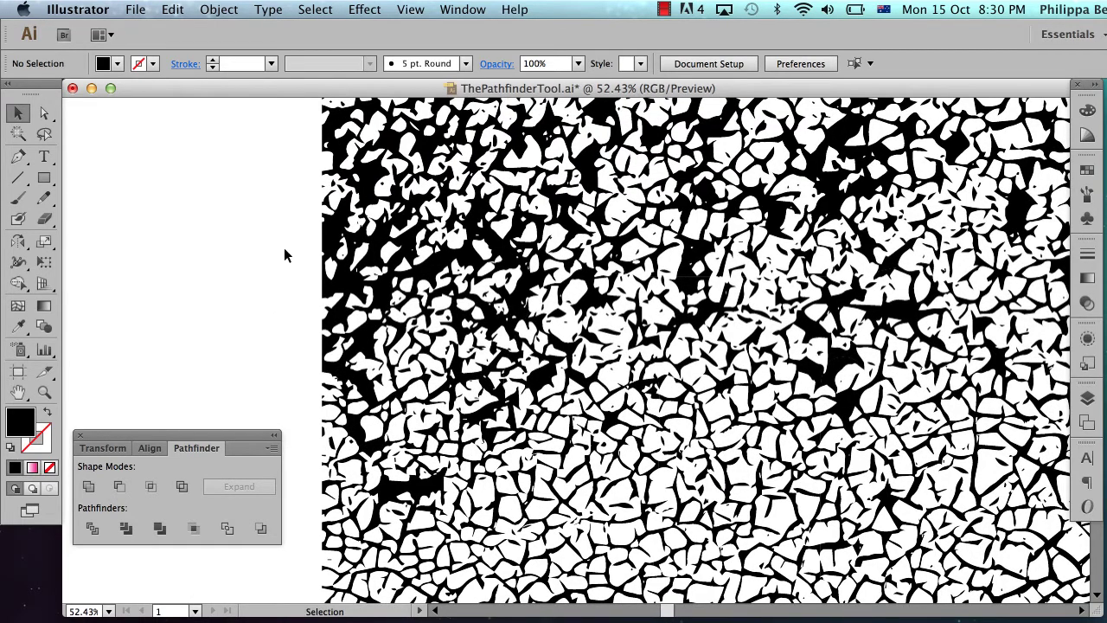
key(super+a)
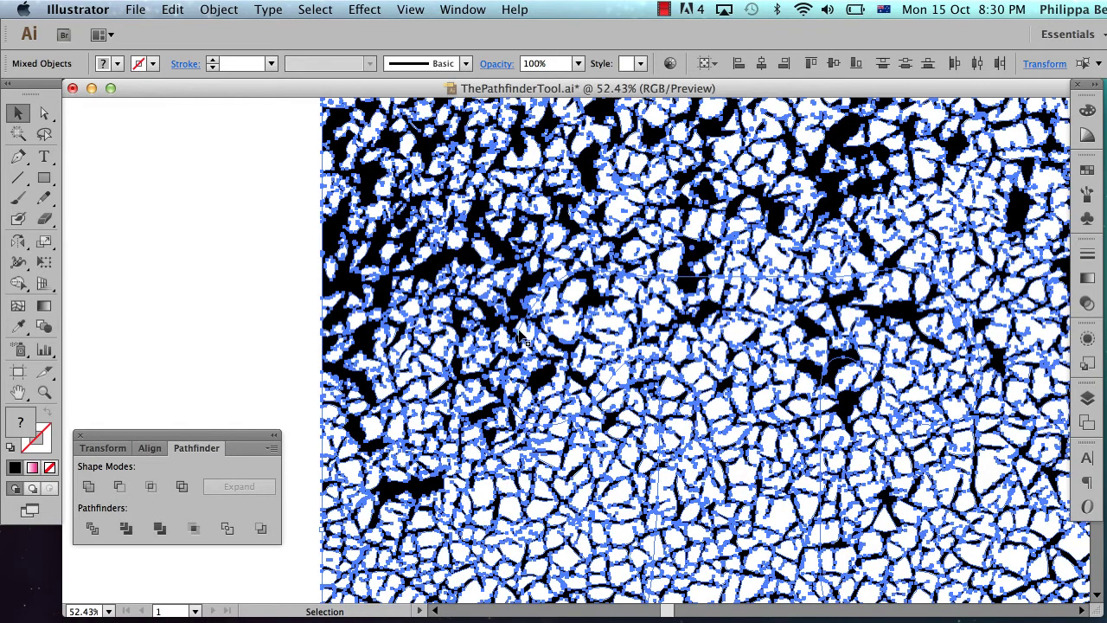
scroll(521, 339, down, 3)
scroll(522, 339, right, 1)
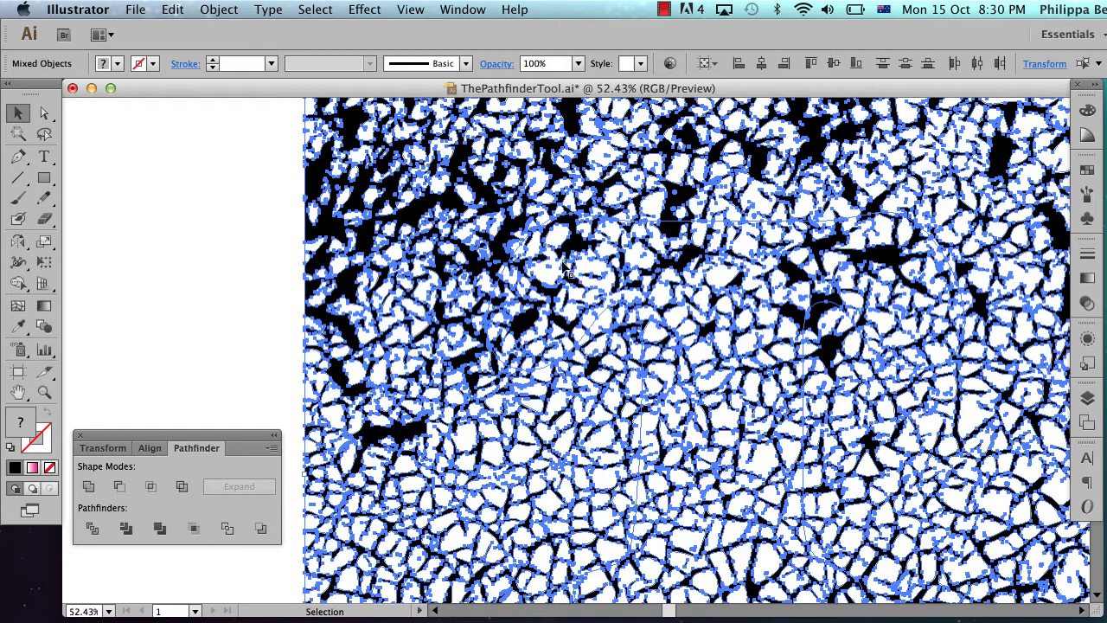
scroll(567, 270, up, 5)
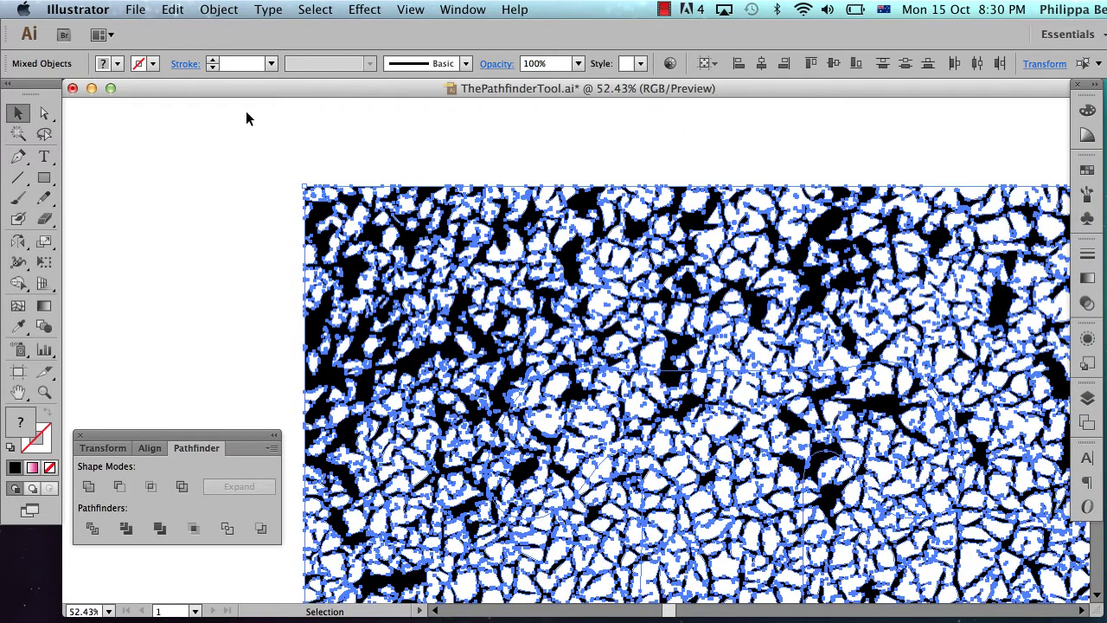
drag(249, 148, 779, 359)
key(Delete)
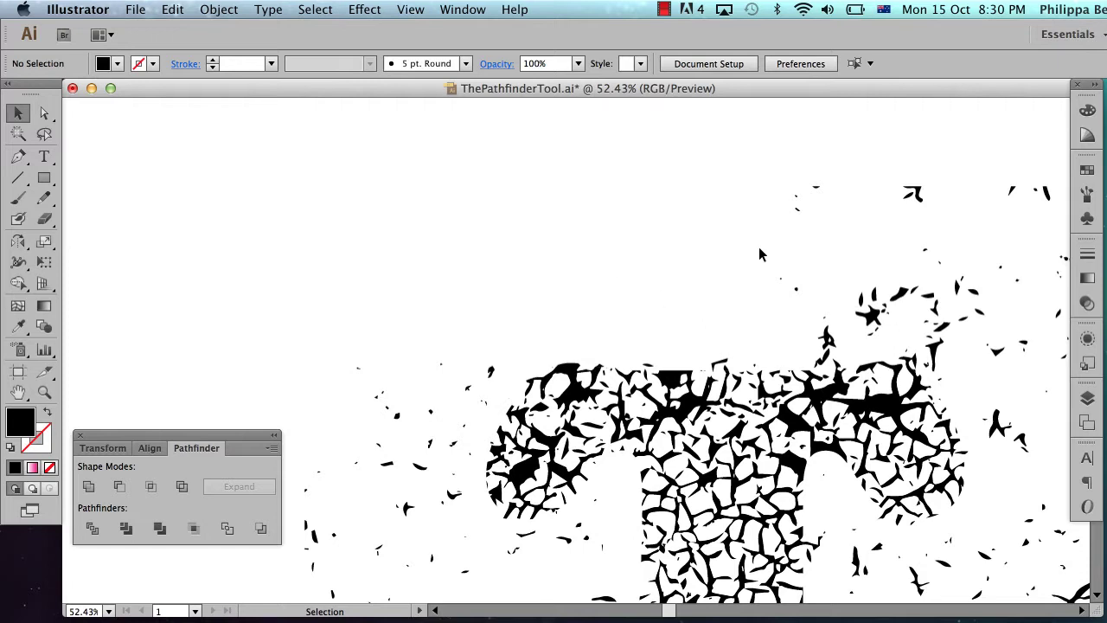
Step: Check the leftover fragment clusters near the T's top, then zoom back out
scroll(785, 264, down, 5)
scroll(785, 263, right, 3)
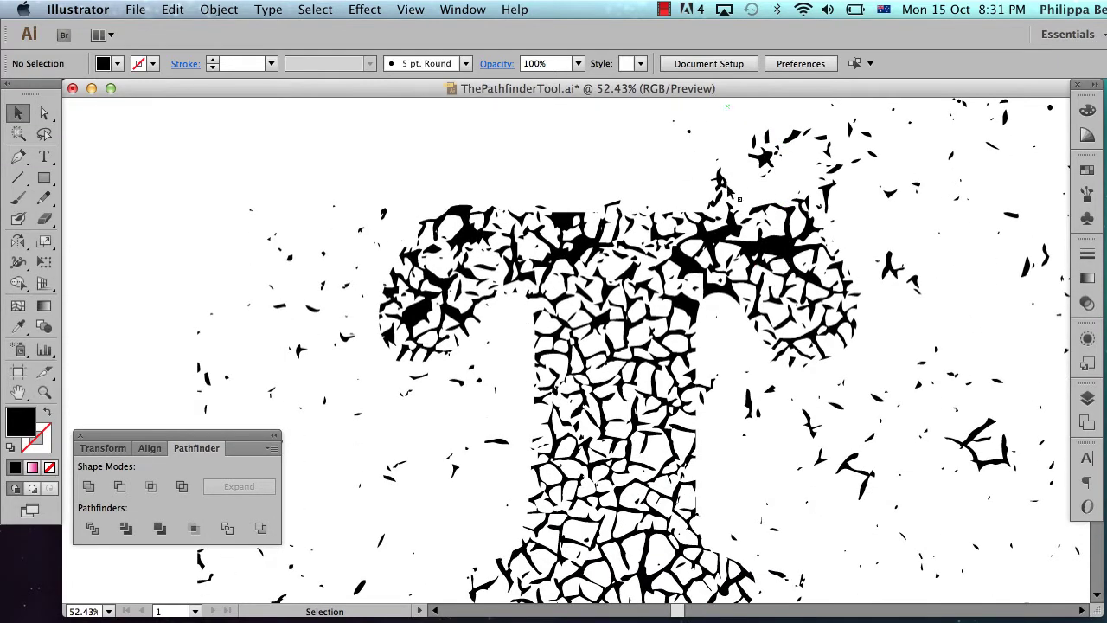
click(776, 227)
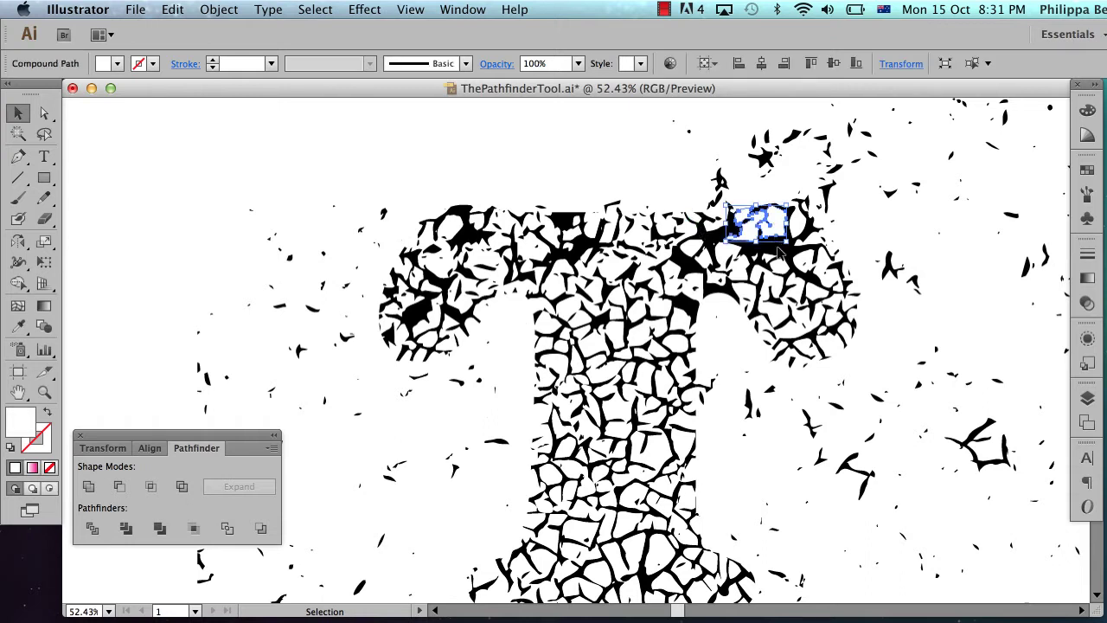
click(799, 170)
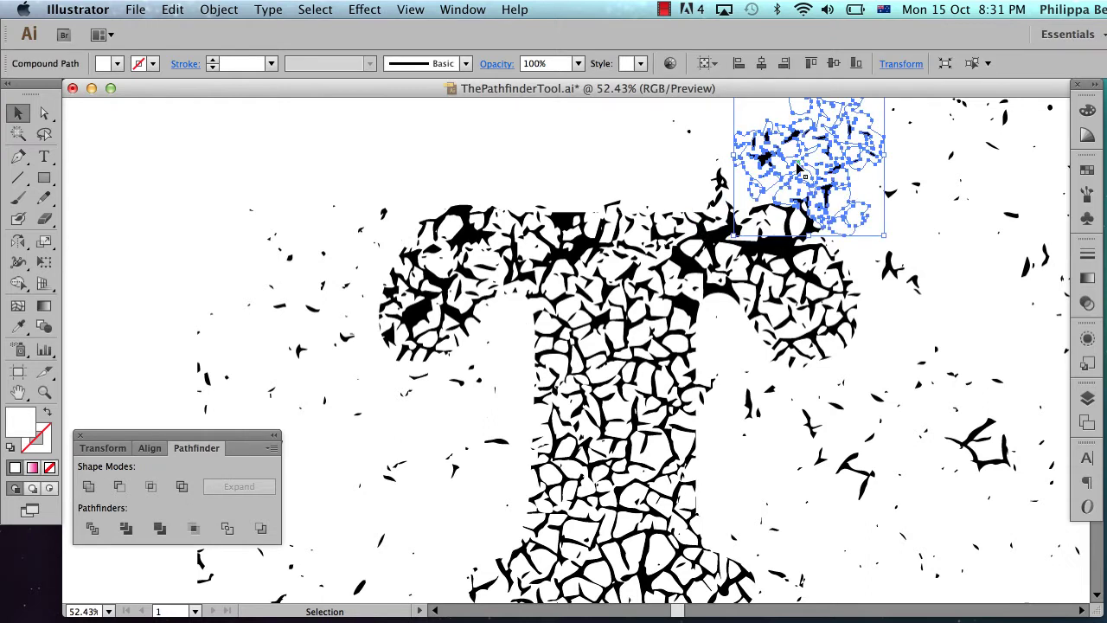
click(862, 147)
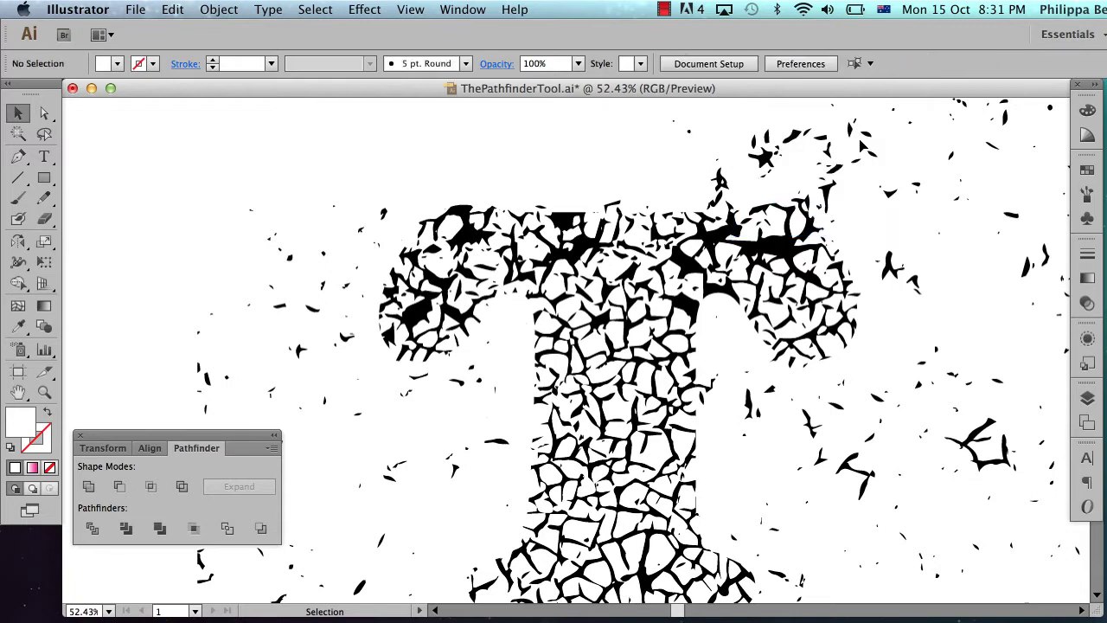
alt+super+click(654, 216)
alt+super+click(653, 217)
Step: Pick a bright blue fill and draw a rectangle covering the cracked texture
alt+super+click(485, 441)
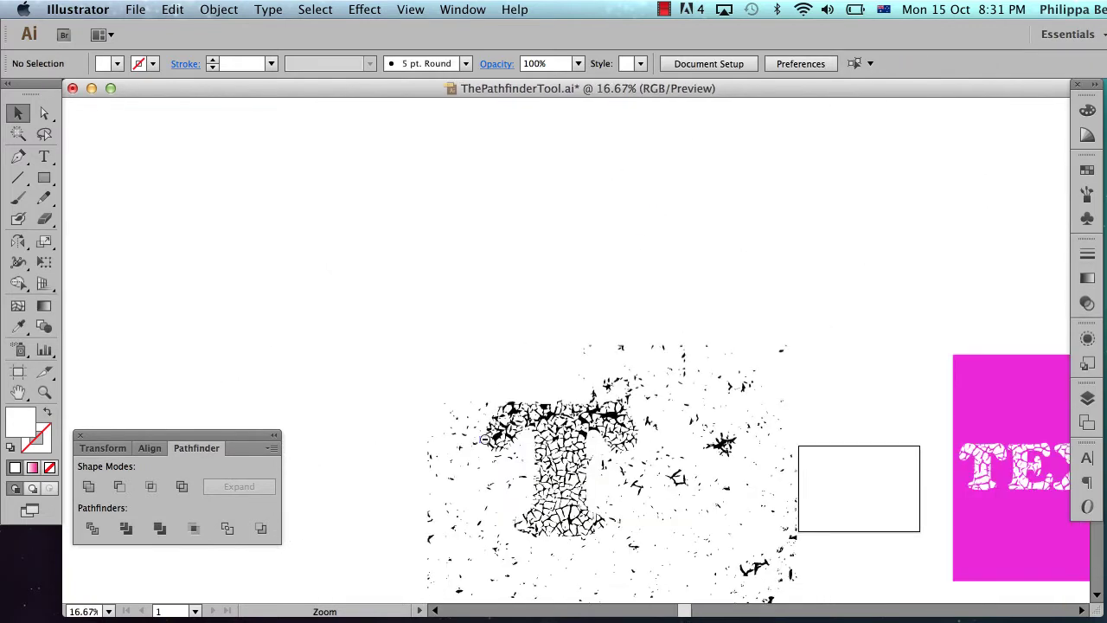
alt+super+click(486, 441)
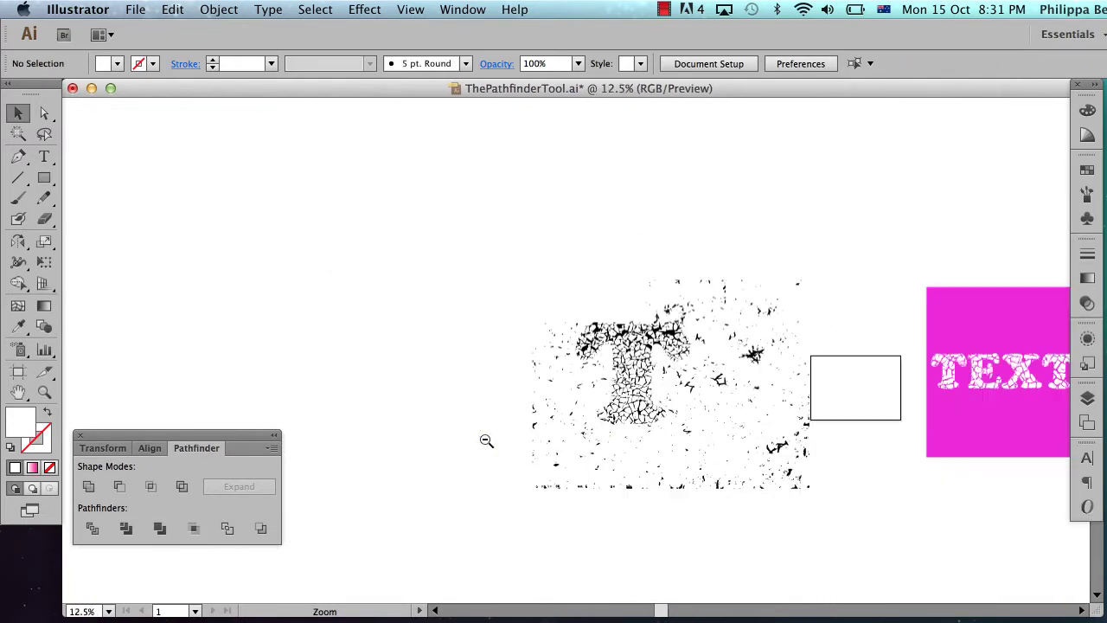
click(54, 176)
double_click(26, 423)
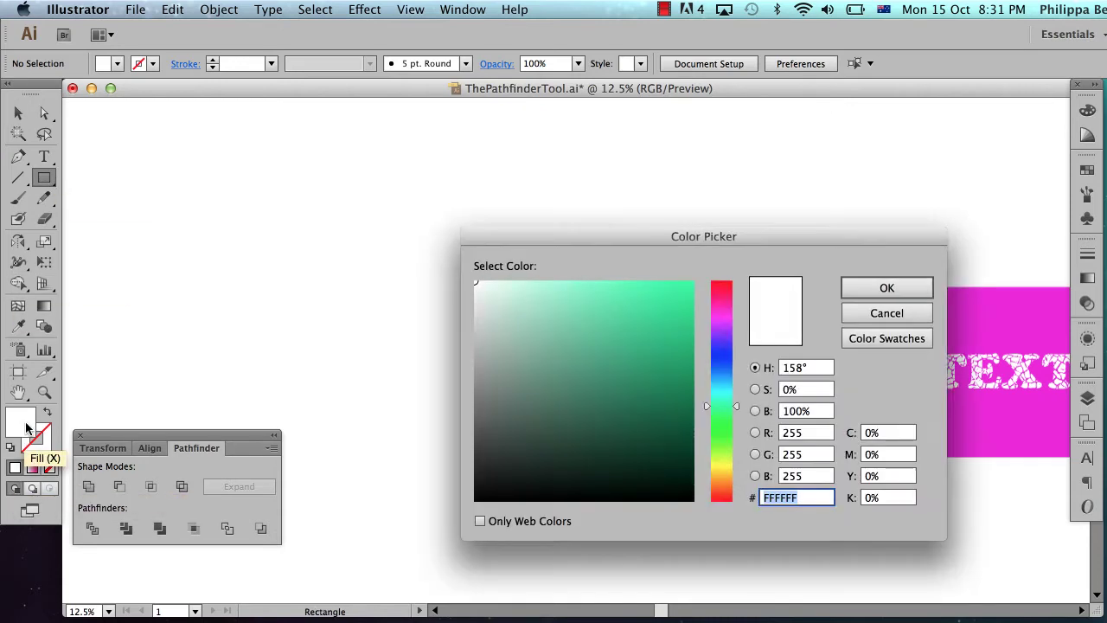
click(718, 371)
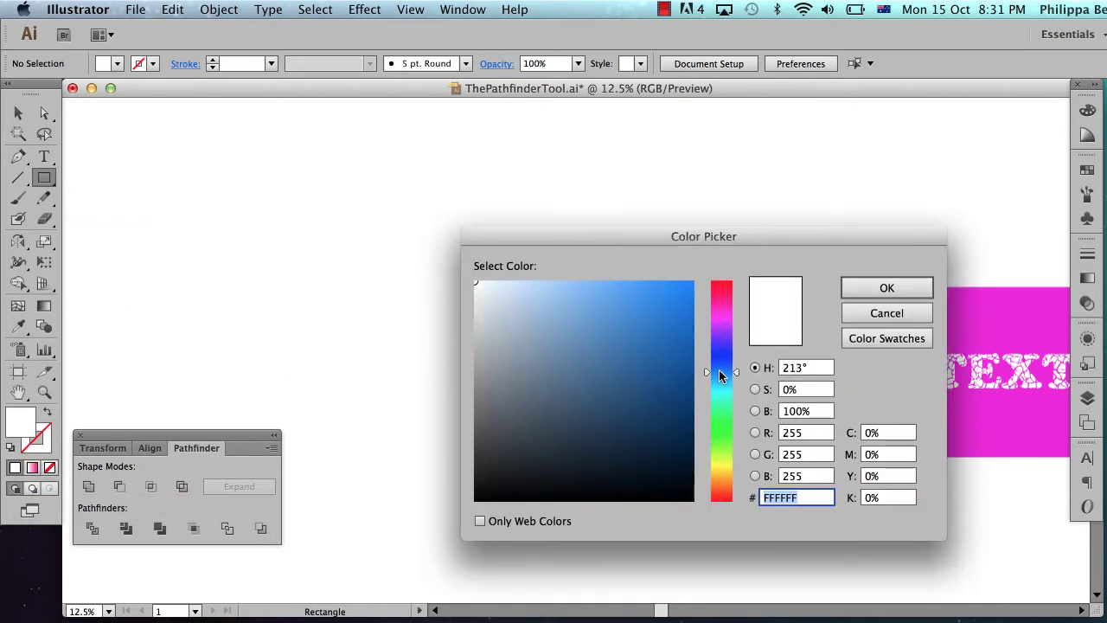
click(647, 293)
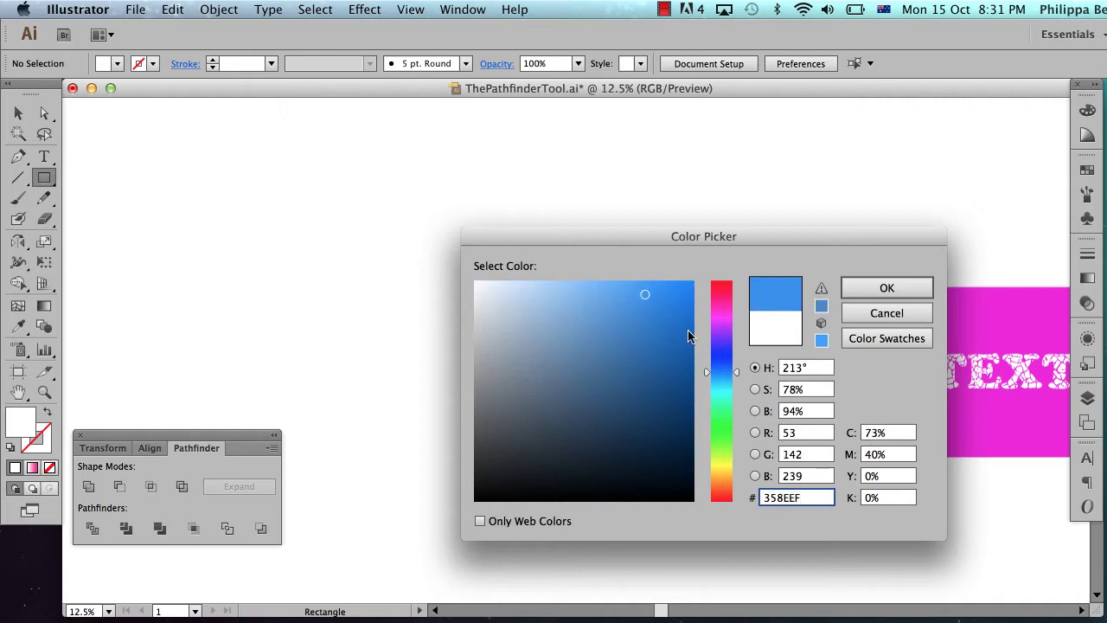
click(887, 291)
drag(487, 230, 847, 521)
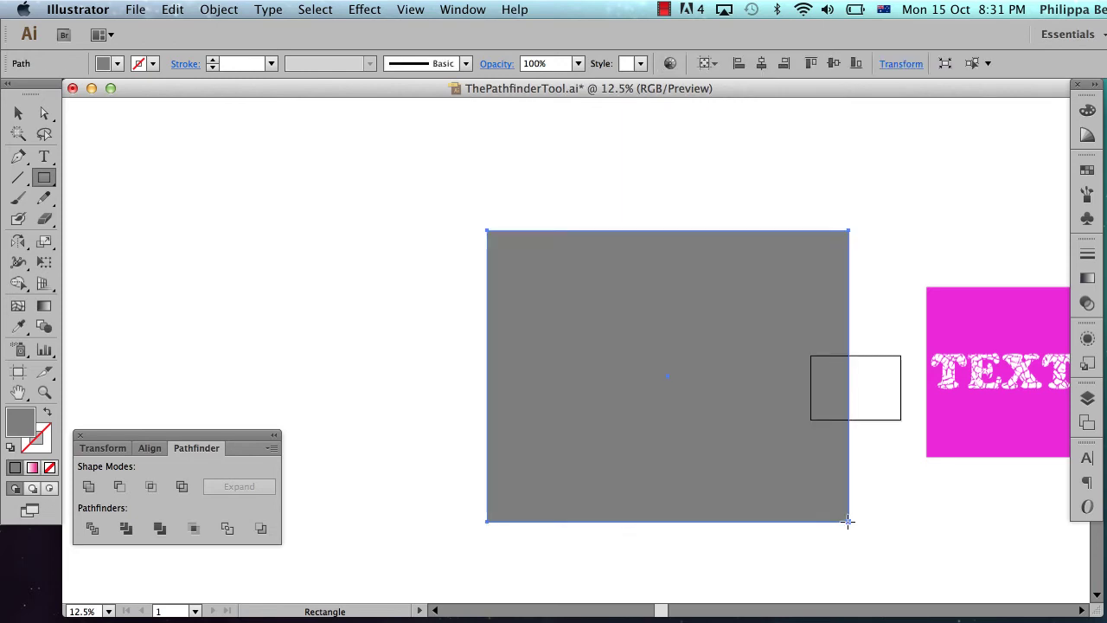
Step: Apply the cyan swatch to the rectangle, send it to the back, and lock it
click(1086, 169)
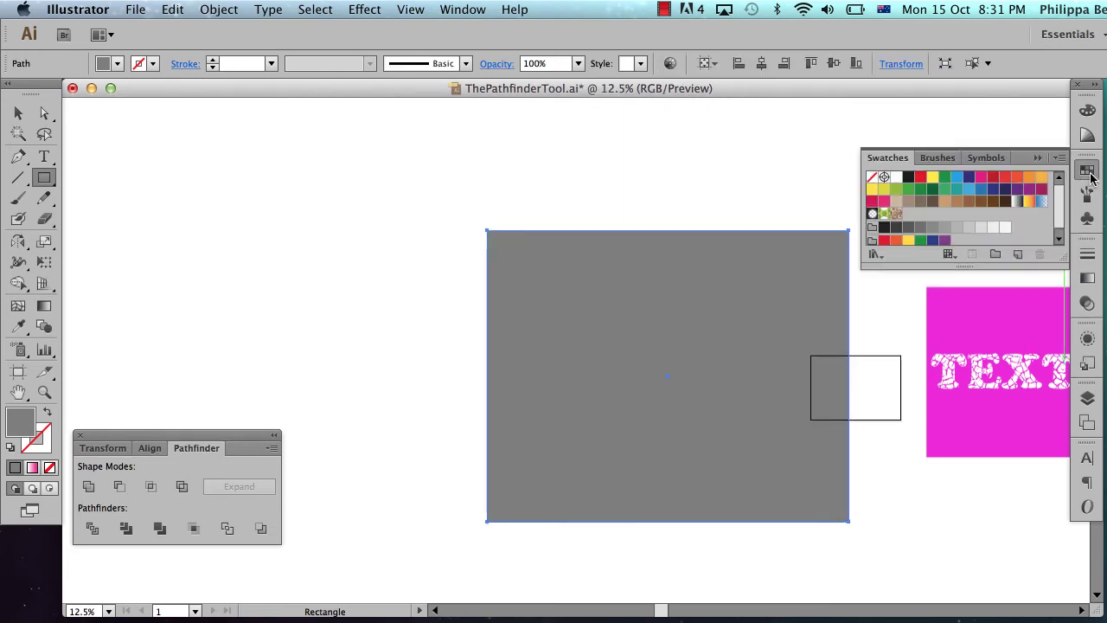
click(957, 178)
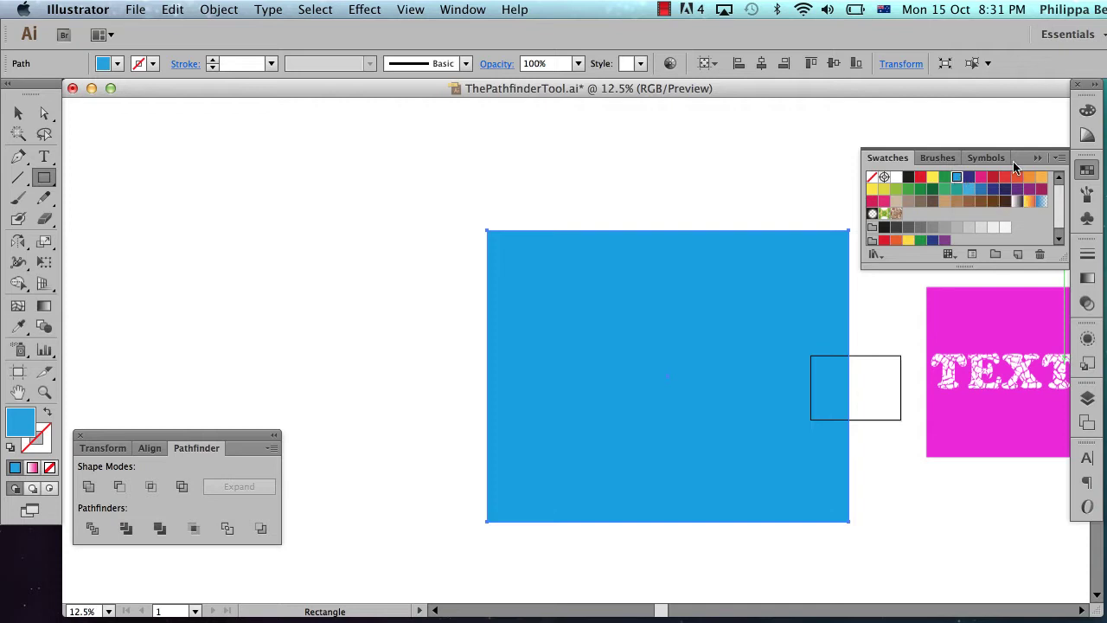
click(1038, 159)
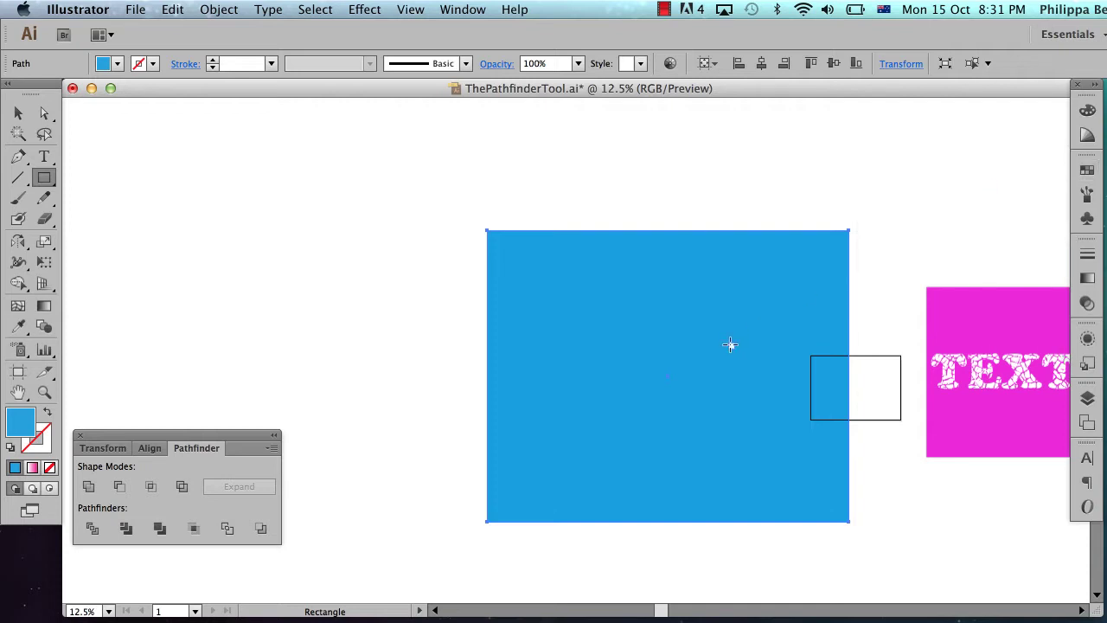
key(super+shift+bracketleft)
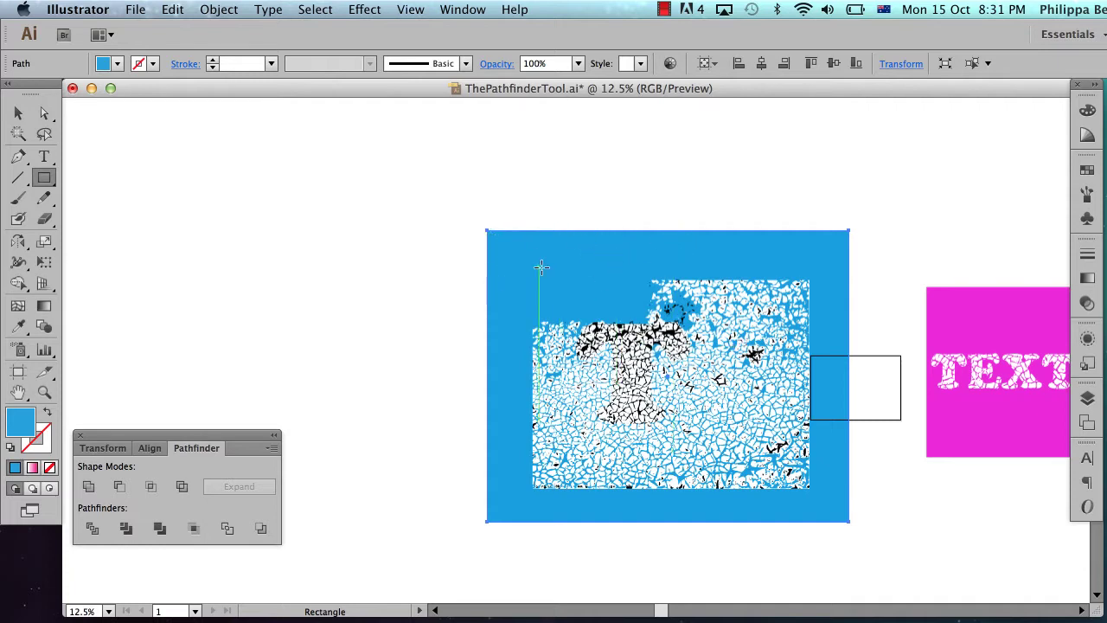
key(super+2)
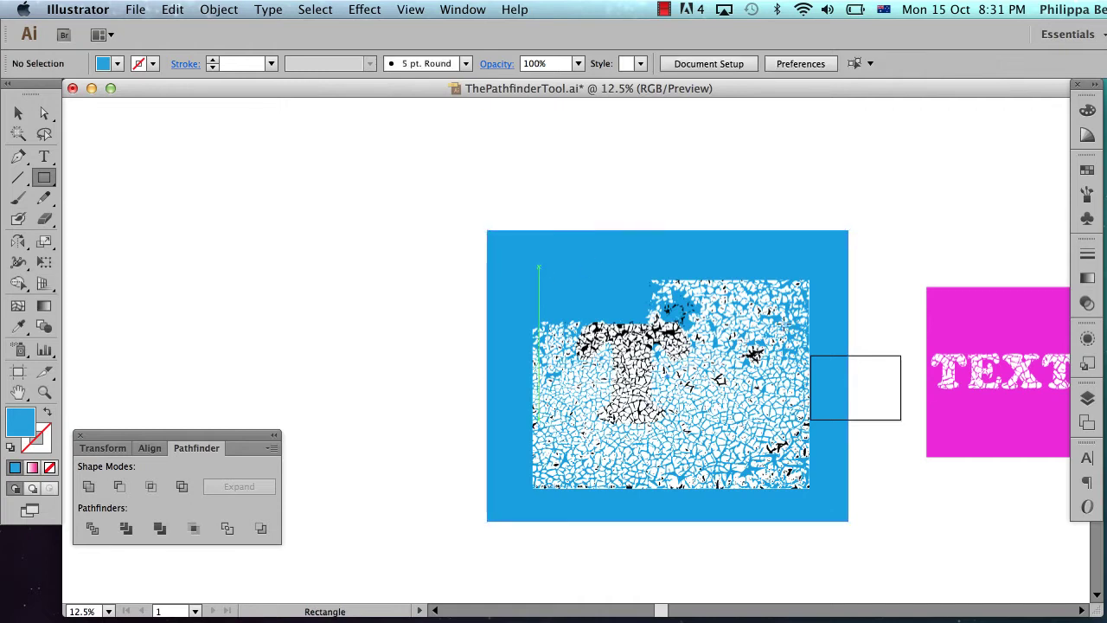
Step: Inspect the Layers panel, then pan the artwork right and down
click(1087, 397)
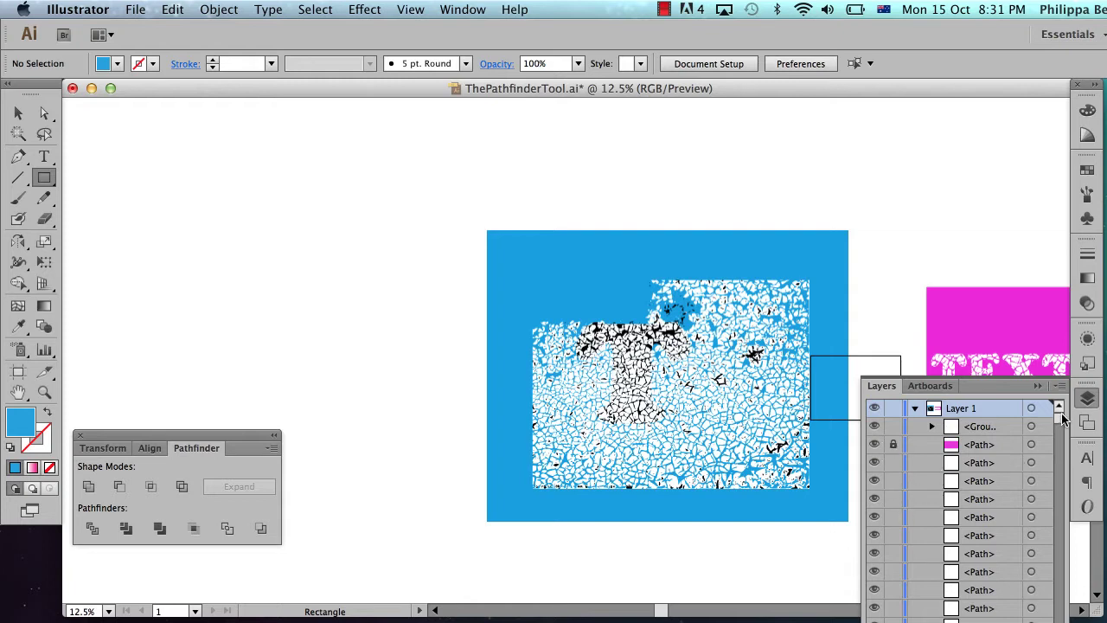
drag(1058, 420, 1067, 332)
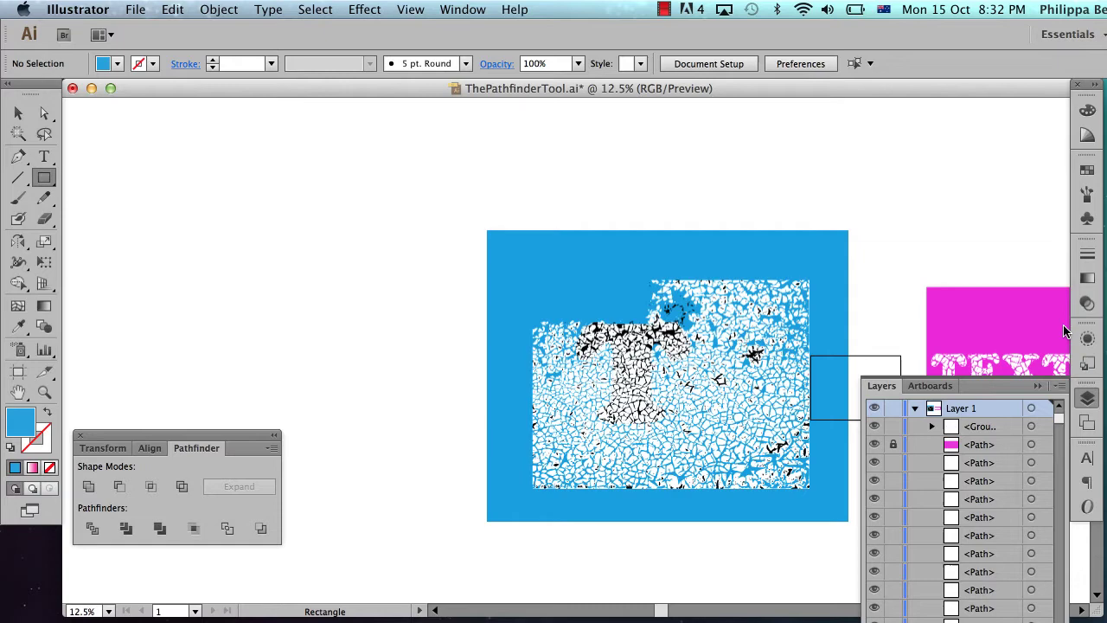
click(1041, 384)
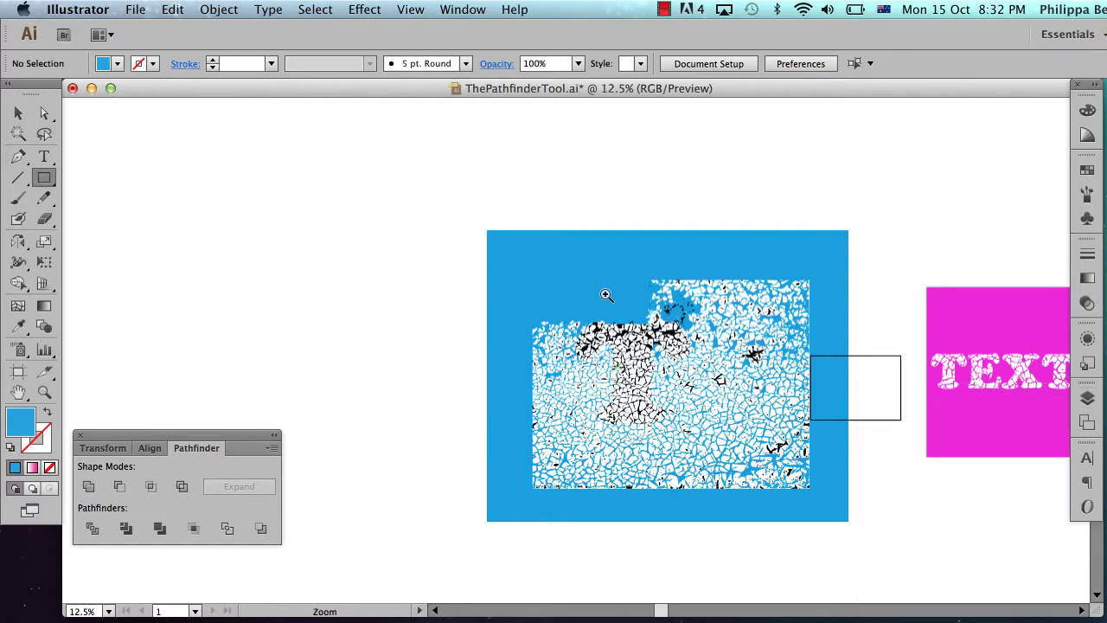
scroll(766, 402, up, 2)
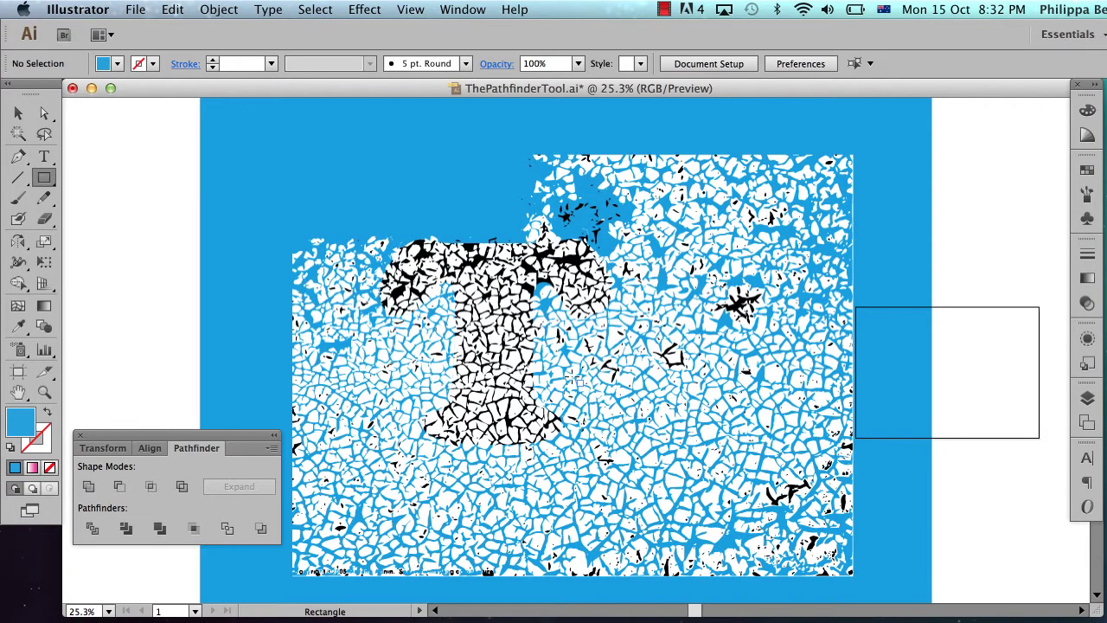
key(space)
drag(489, 318, 579, 410)
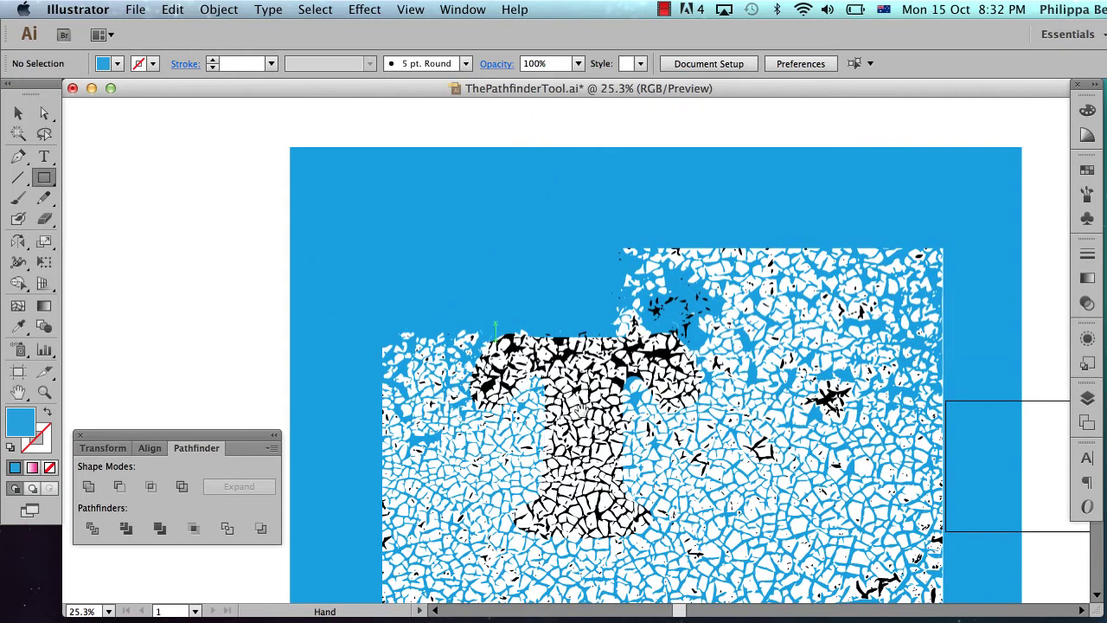
key(v)
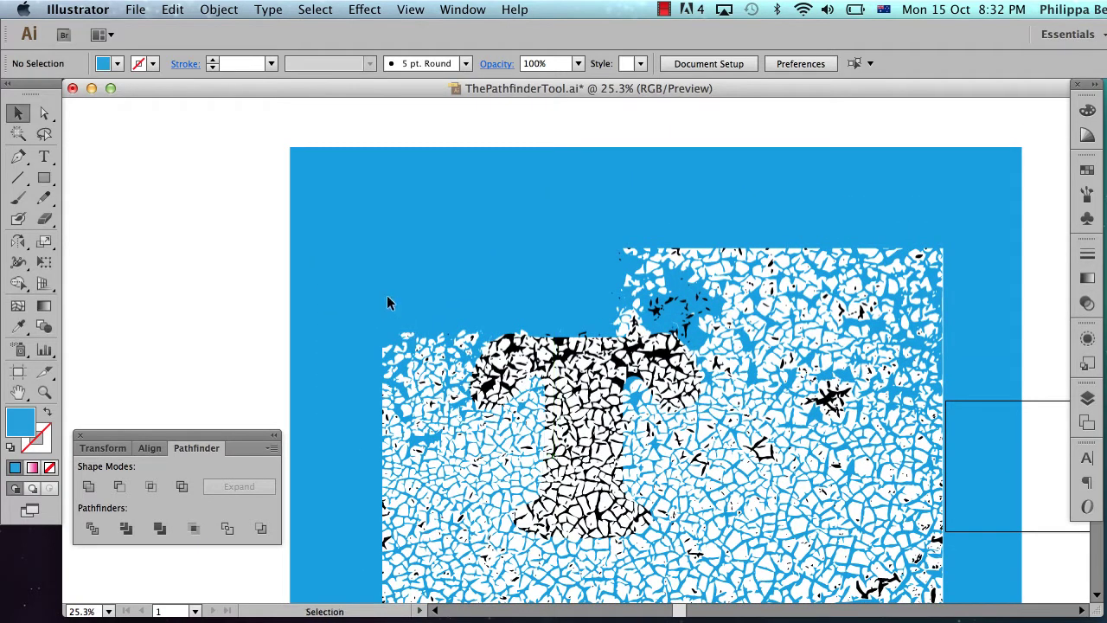
Step: Delete the crackle pieces on the left, bottom, lower right, and below the T's stem
drag(452, 473, 463, 495)
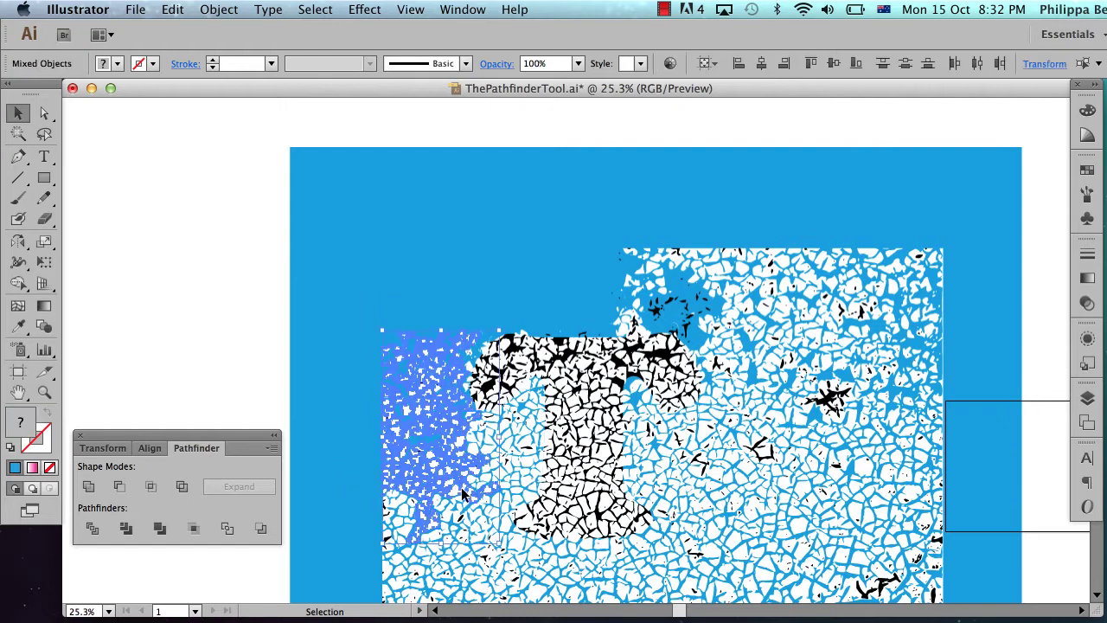
key(Delete)
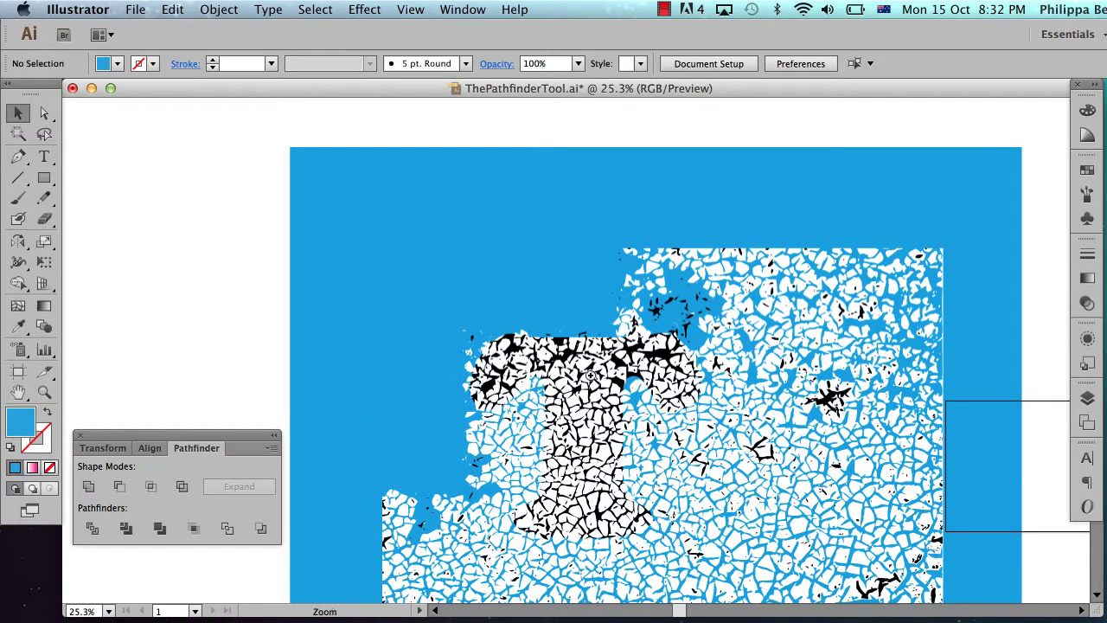
scroll(592, 380, down, 4)
scroll(592, 381, down, 5)
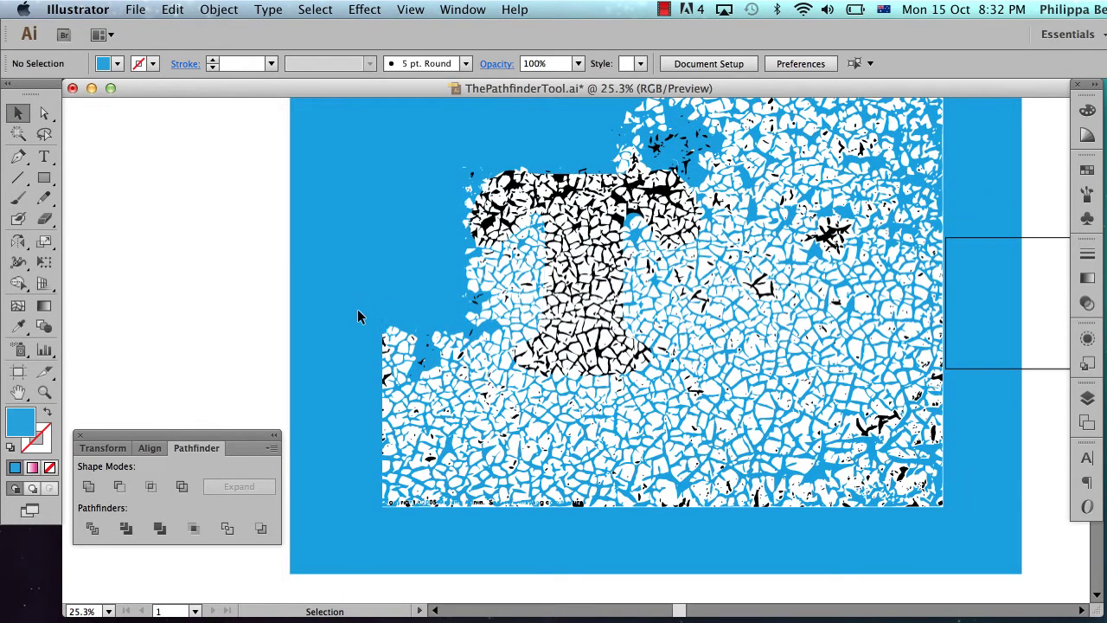
drag(333, 299, 507, 524)
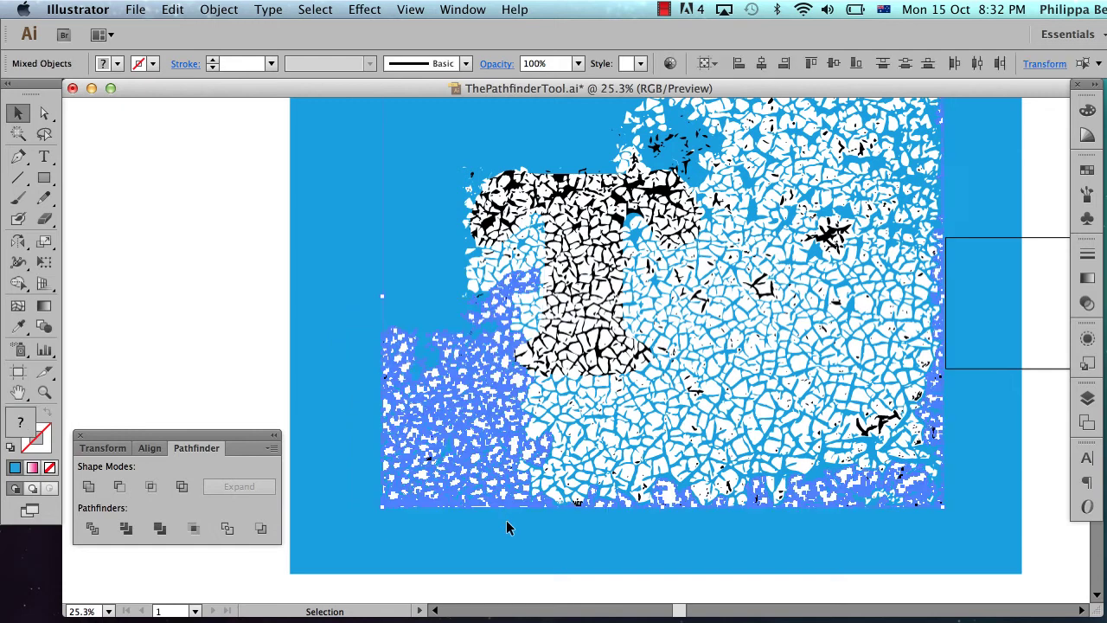
key(Delete)
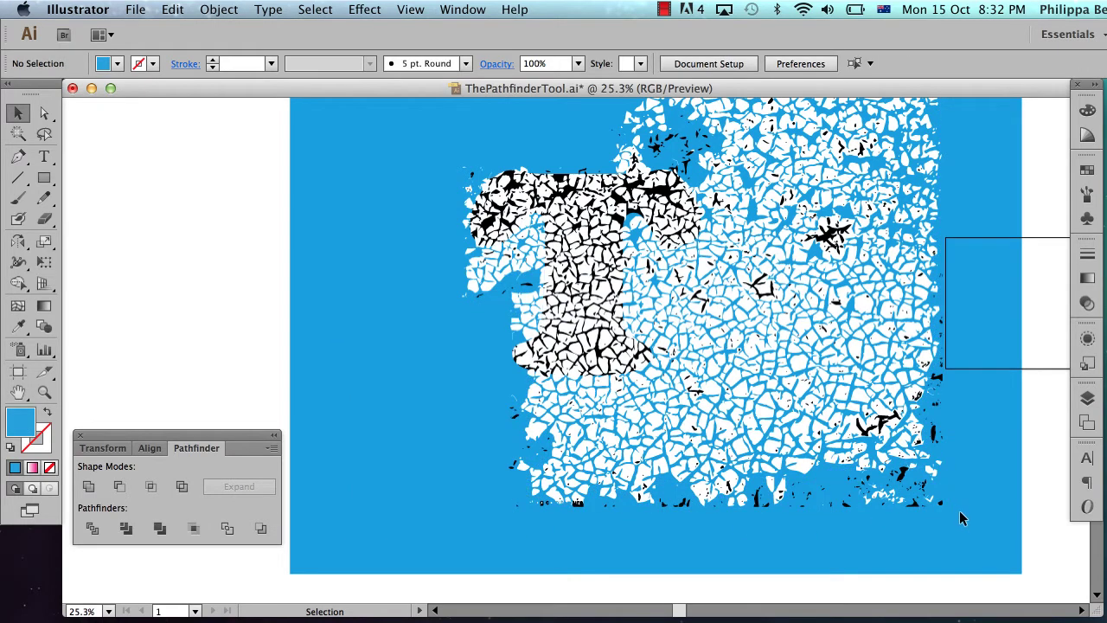
drag(959, 510, 672, 296)
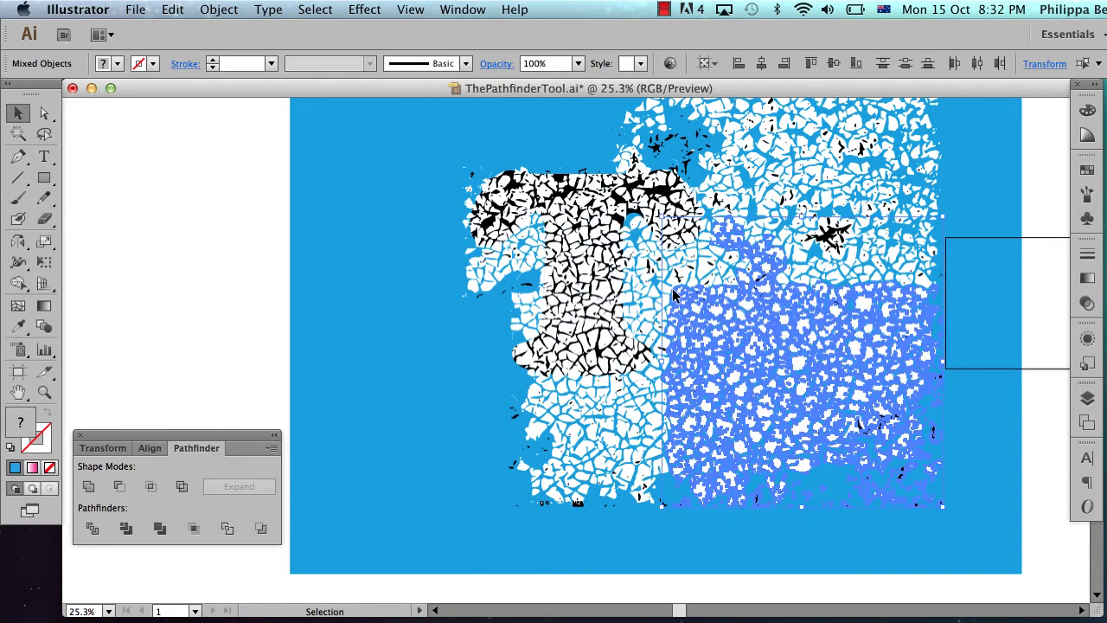
key(Delete)
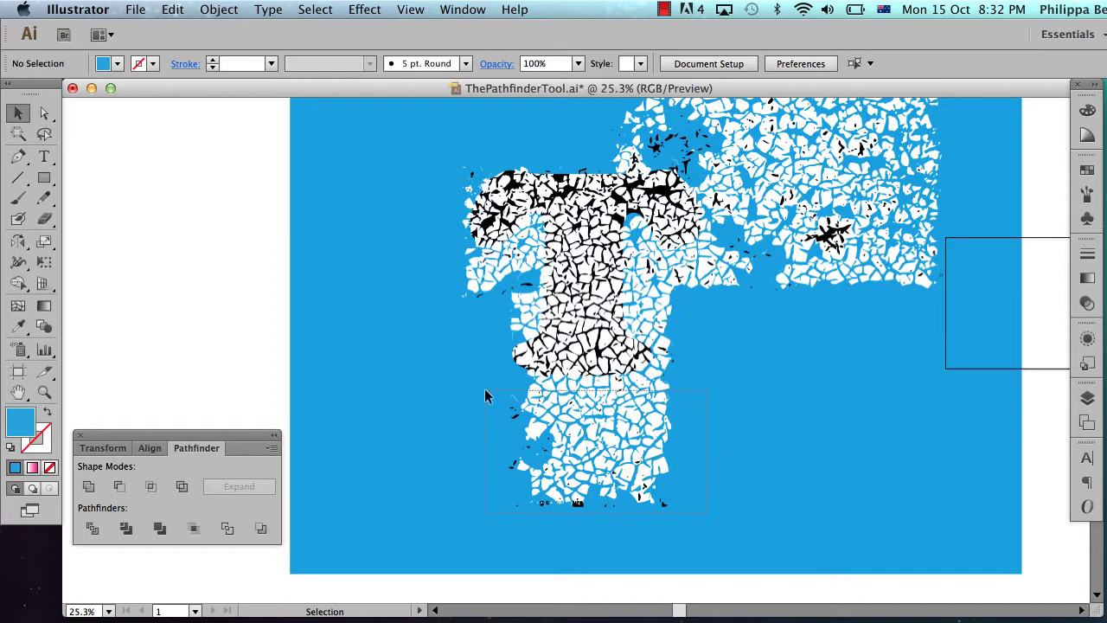
drag(484, 395, 484, 388)
key(Delete)
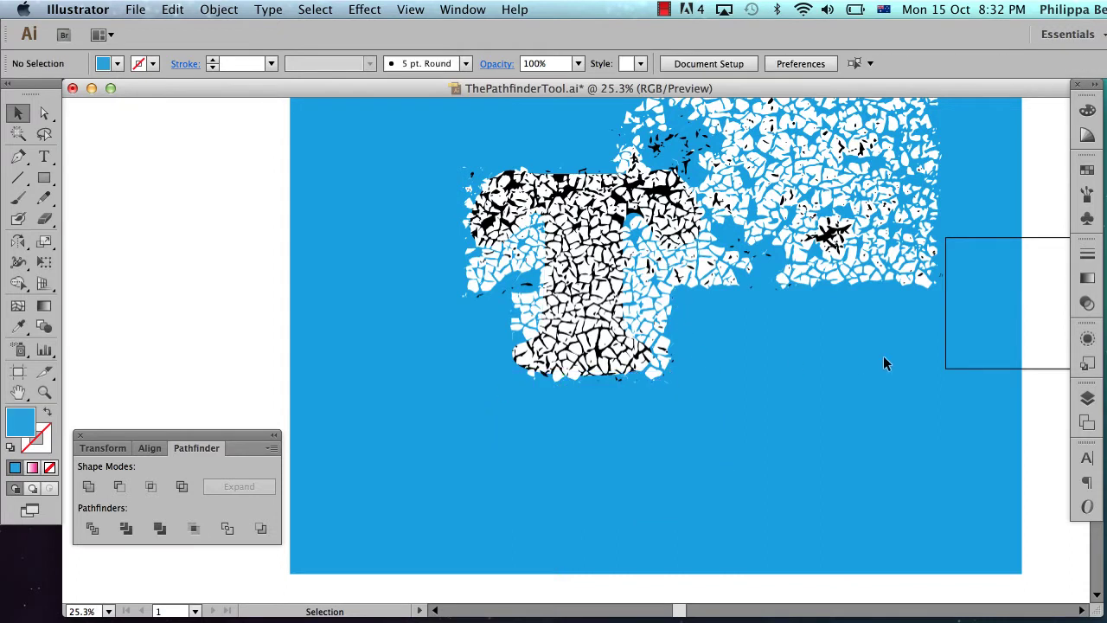
Step: Delete the crackle pieces at the upper right and above the T
drag(951, 307, 704, 123)
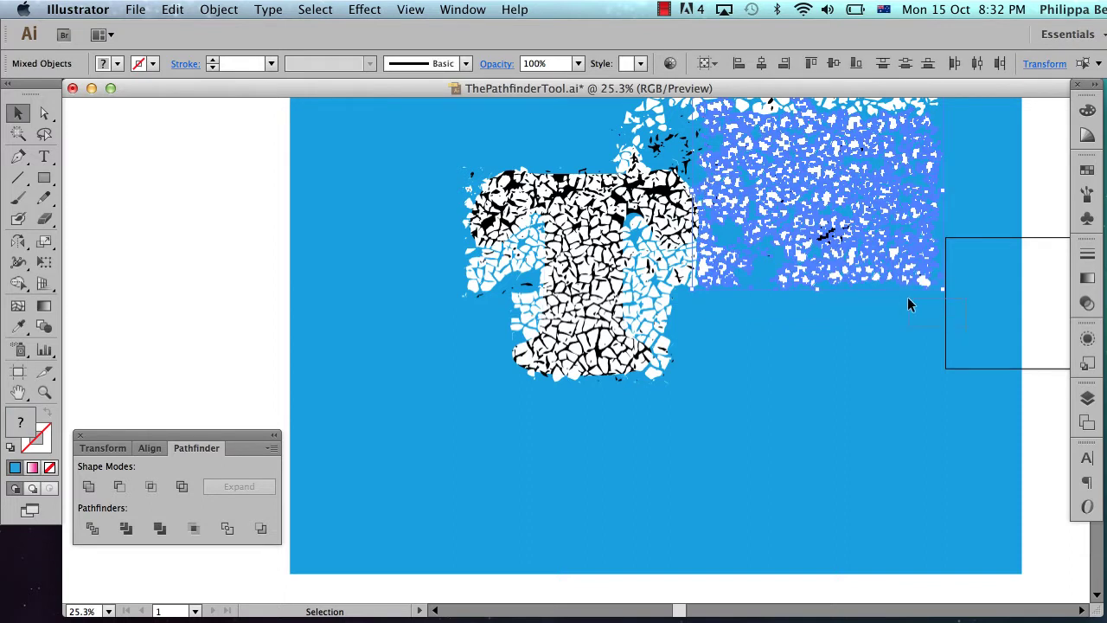
key(Delete)
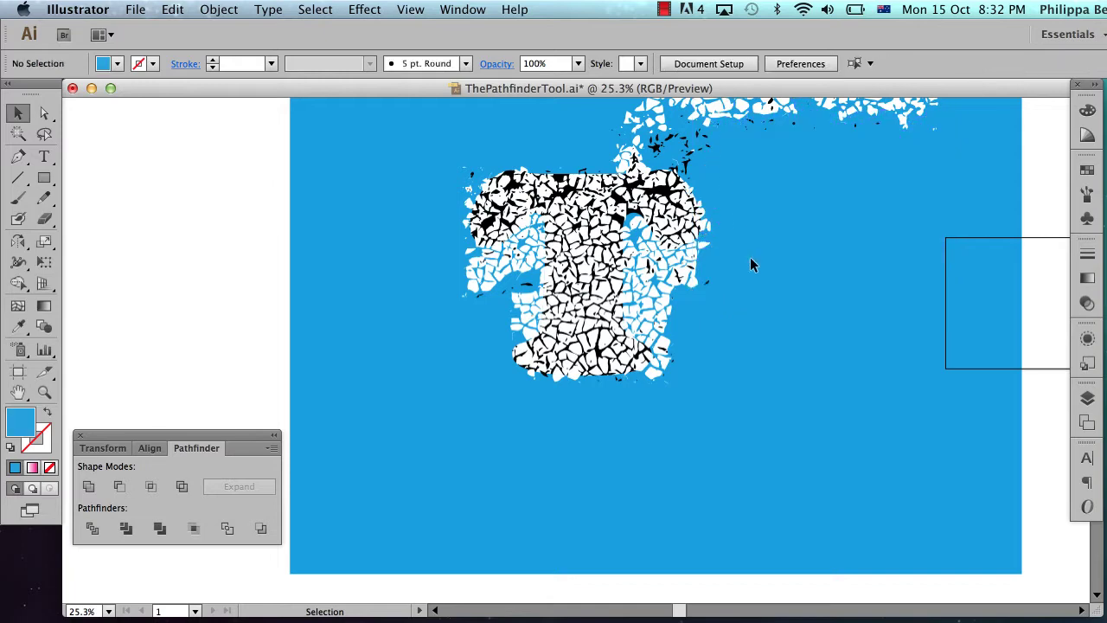
scroll(753, 294, up, 1)
scroll(753, 296, up, 5)
drag(556, 345, 781, 439)
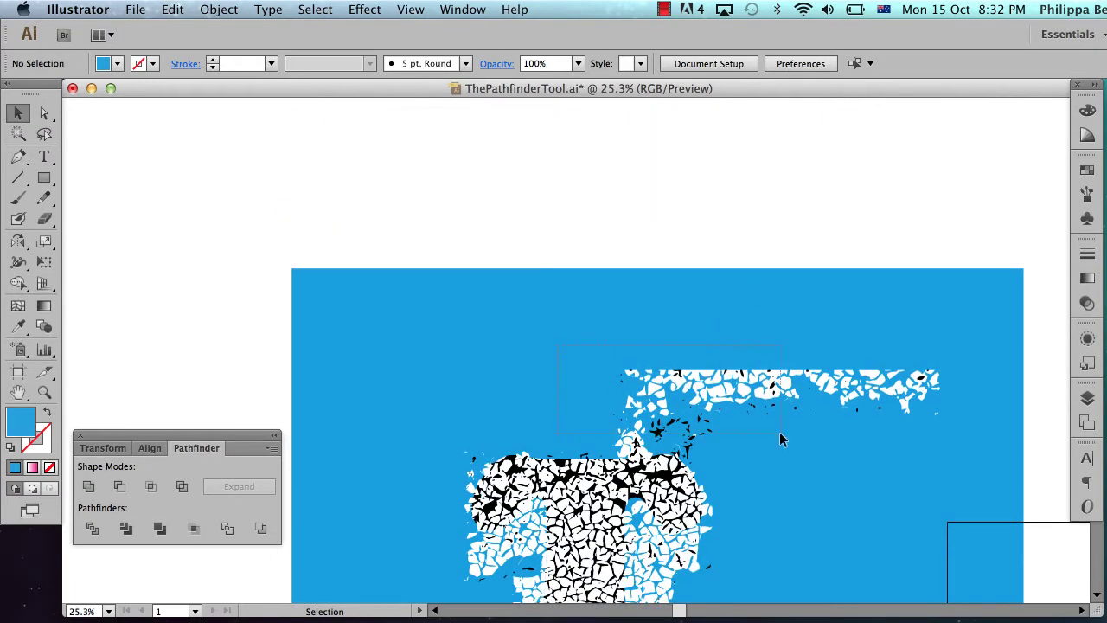
drag(971, 432, 972, 433)
key(backslash)
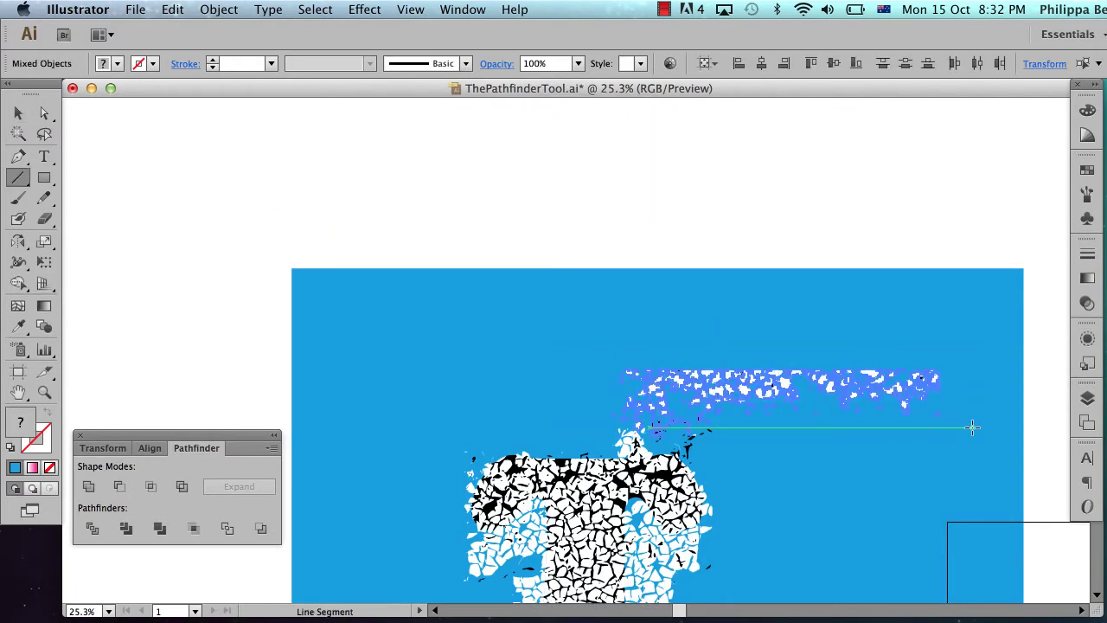
key(Delete)
key(v)
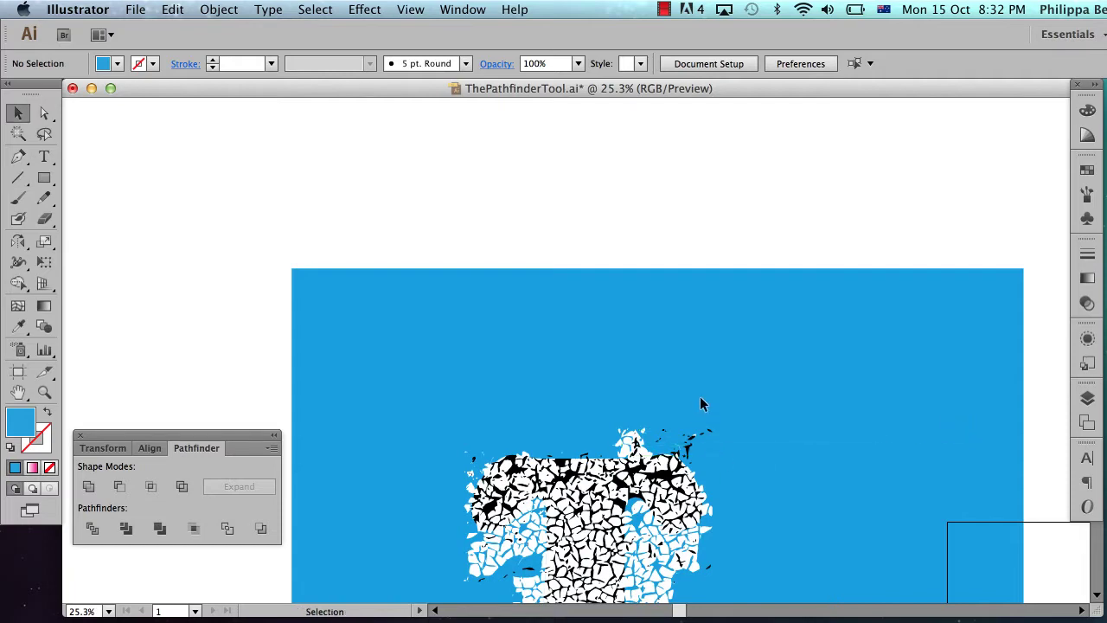
drag(422, 396, 795, 579)
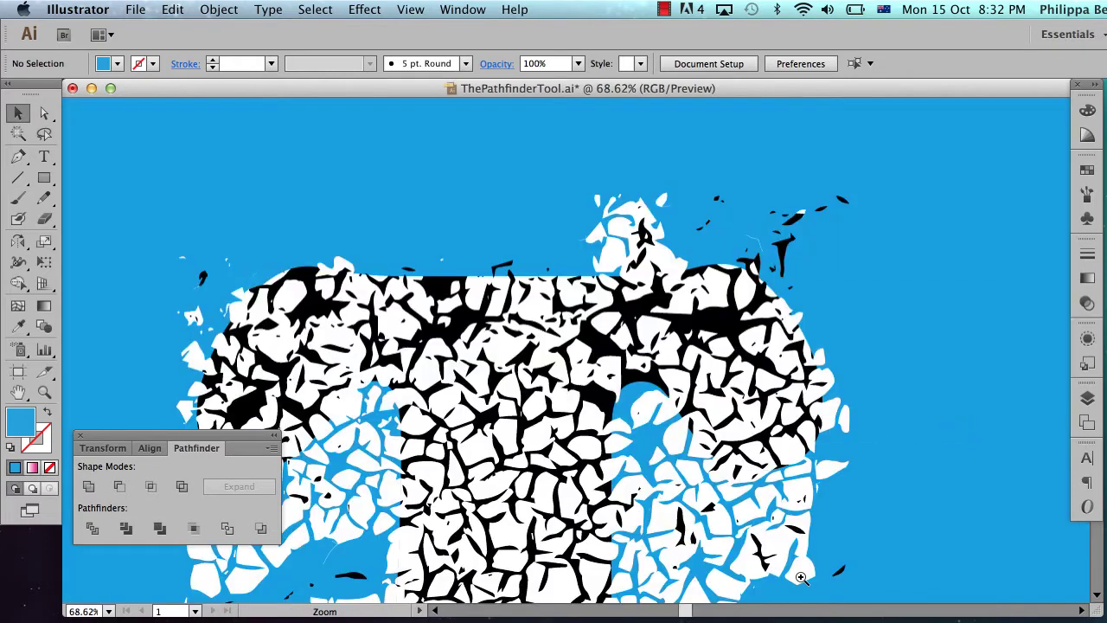
Step: Delete stray fragments above the right arm, right of the T, beside the stem, and in the notch
drag(588, 192, 674, 275)
key(Delete)
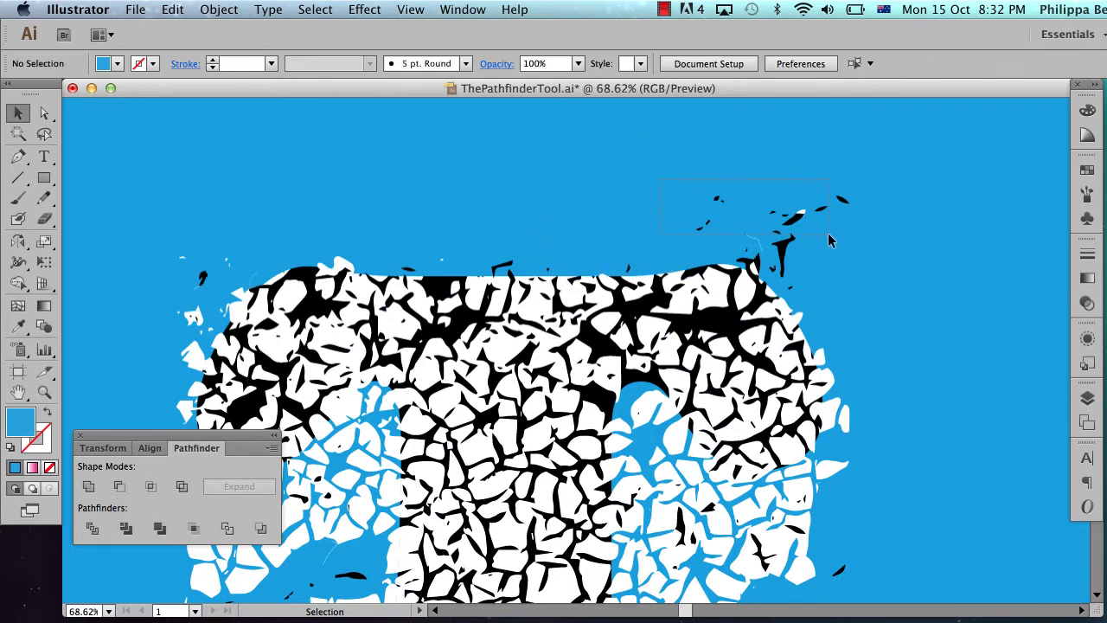
drag(862, 256, 868, 256)
key(Delete)
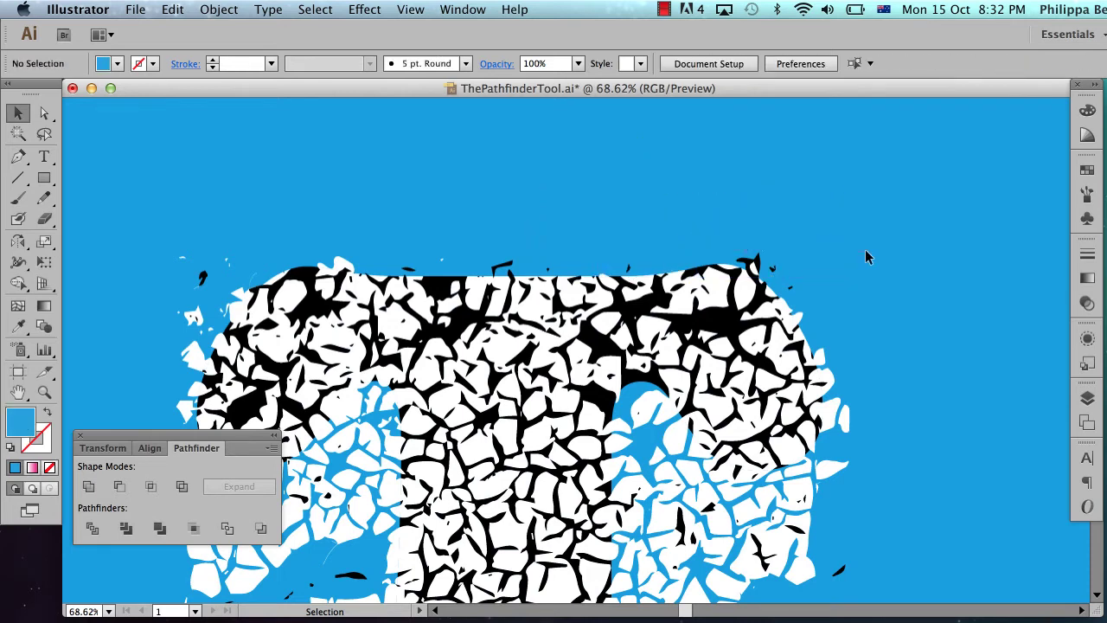
scroll(839, 402, down, 5)
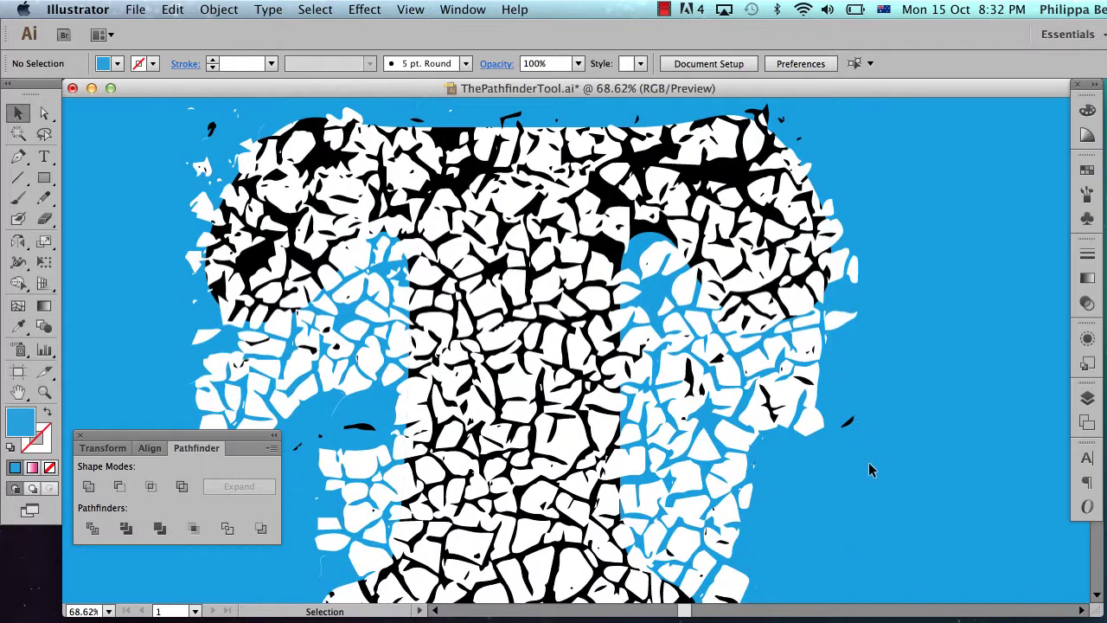
drag(868, 462, 677, 347)
key(Delete)
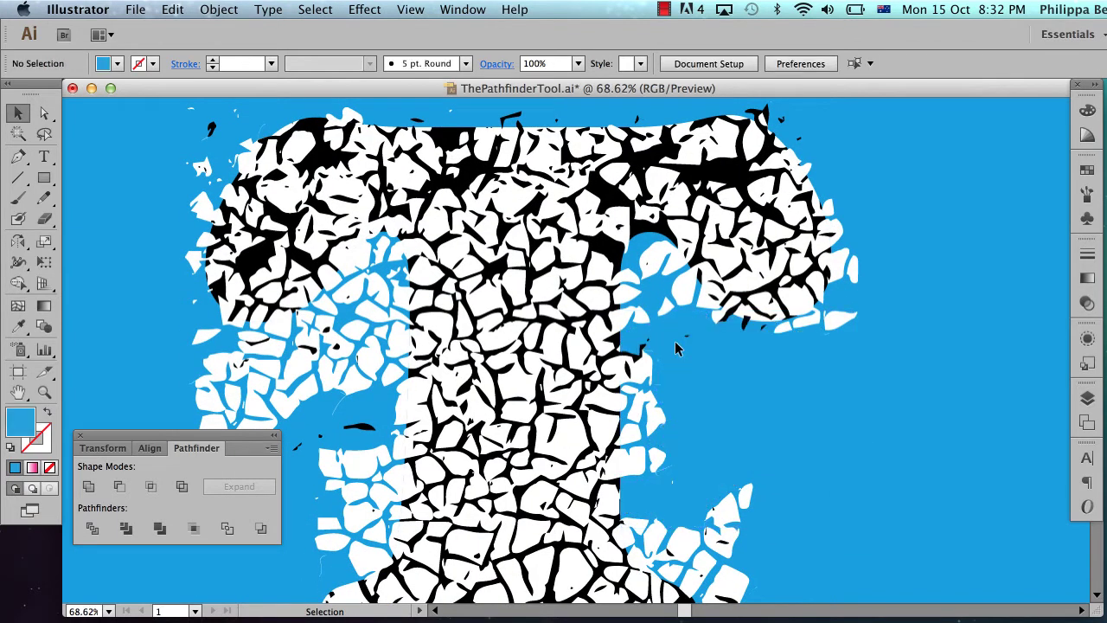
drag(696, 480, 632, 321)
key(Delete)
drag(679, 350, 630, 400)
key(Delete)
Step: Delete the remaining stray fragments at the T's right tip
key(Delete)
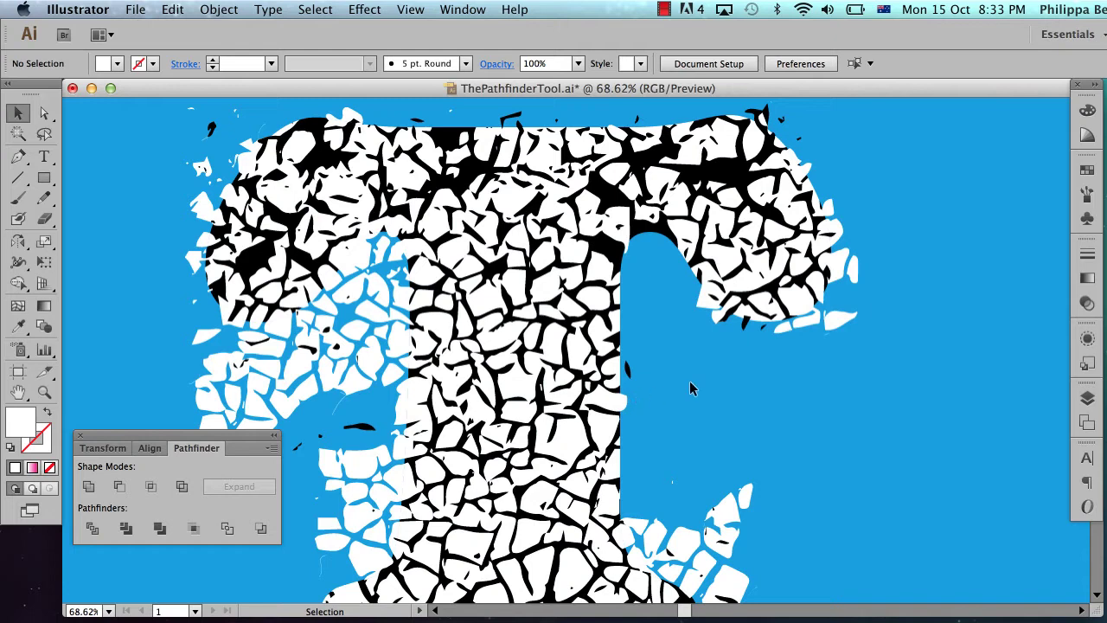
drag(894, 354, 774, 329)
key(Delete)
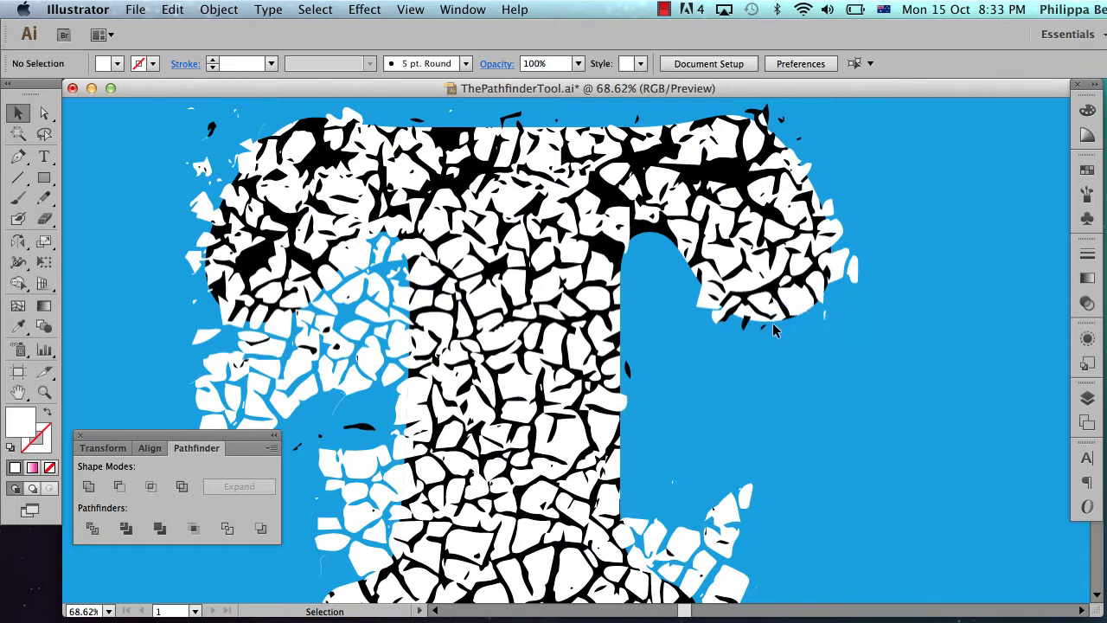
click(843, 249)
key(Delete)
drag(854, 252, 834, 210)
key(Delete)
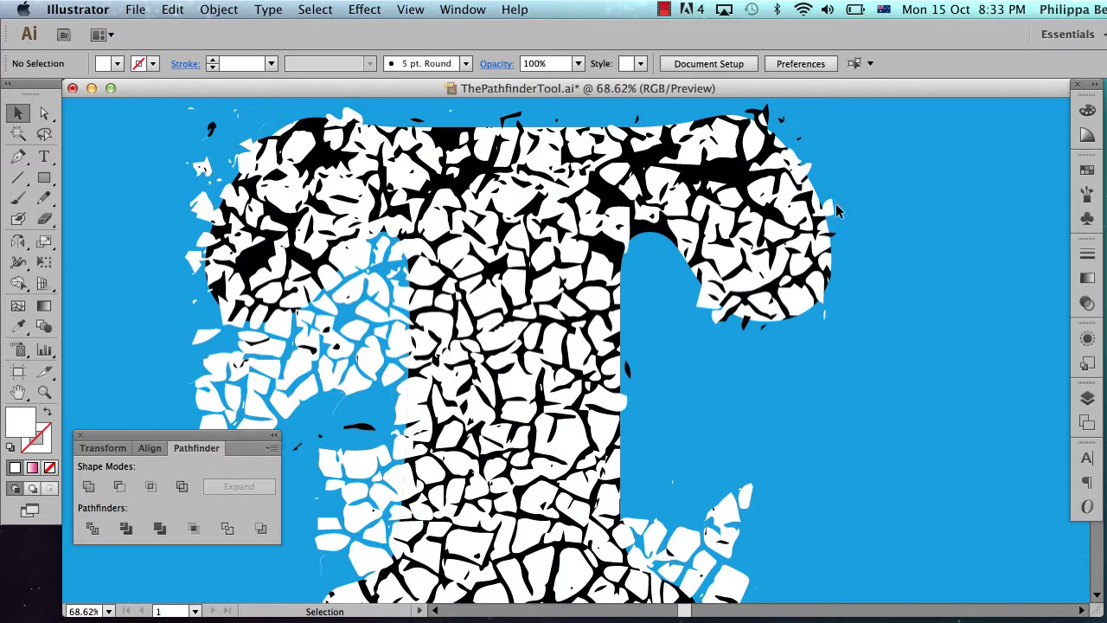
click(834, 210)
key(Delete)
Step: Delete the stray fragments along the inner curve under the T's right arm
click(703, 309)
key(Delete)
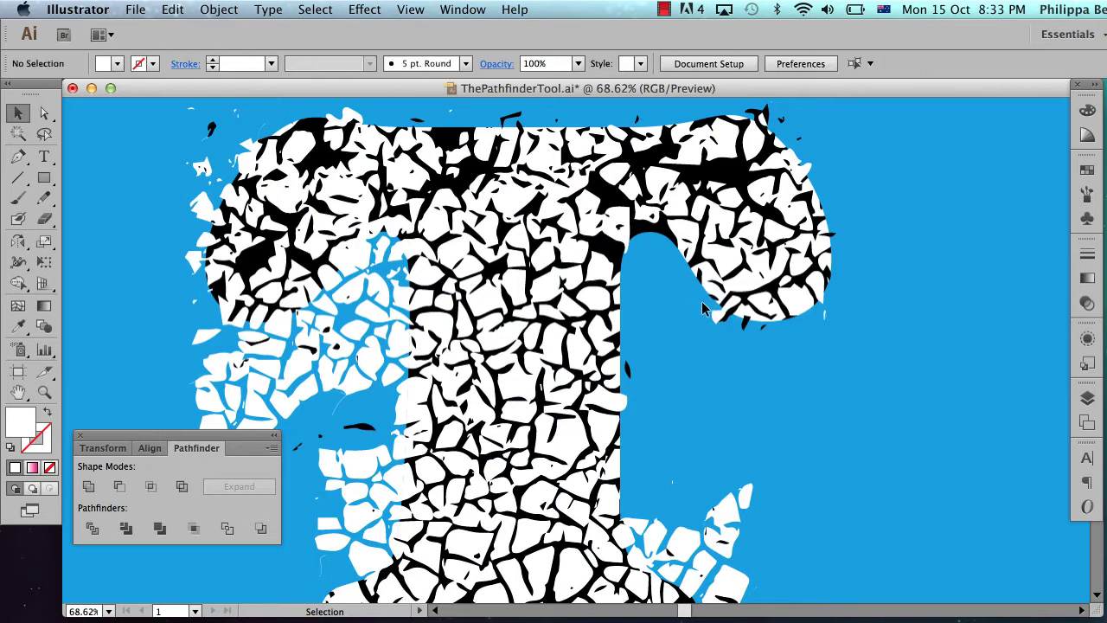
click(725, 324)
key(Delete)
click(718, 319)
key(Delete)
click(725, 322)
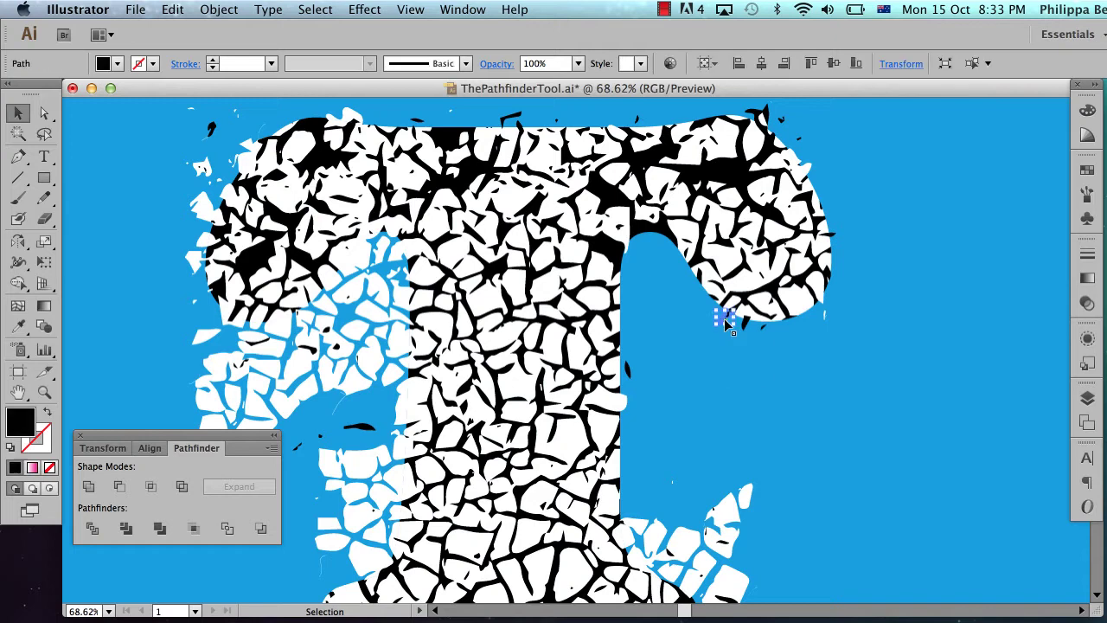
key(Delete)
click(742, 324)
key(Delete)
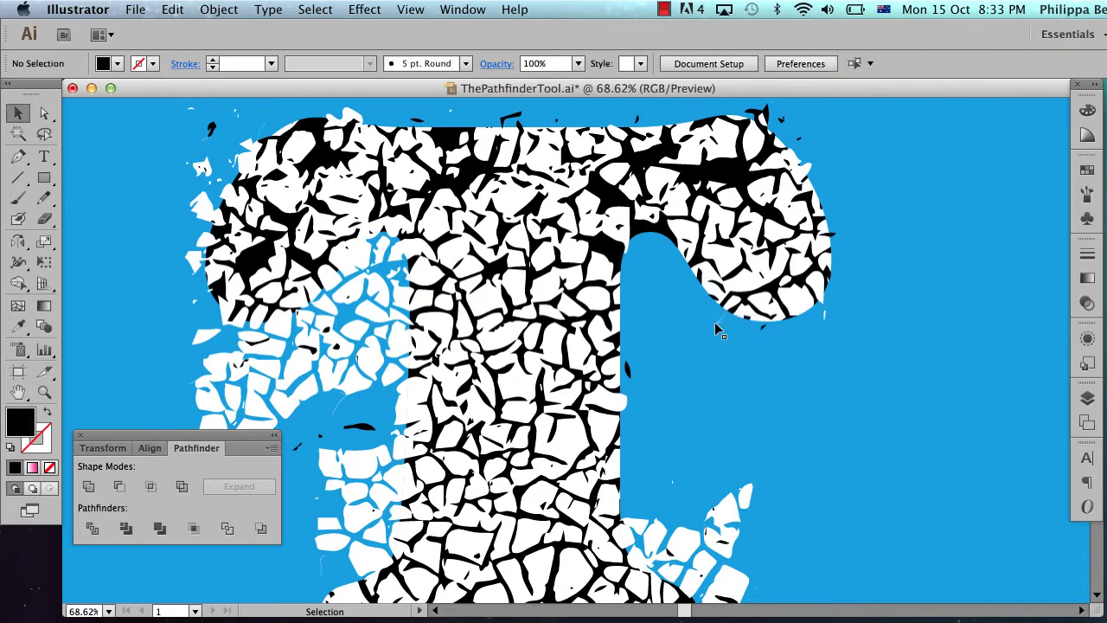
click(716, 326)
key(Delete)
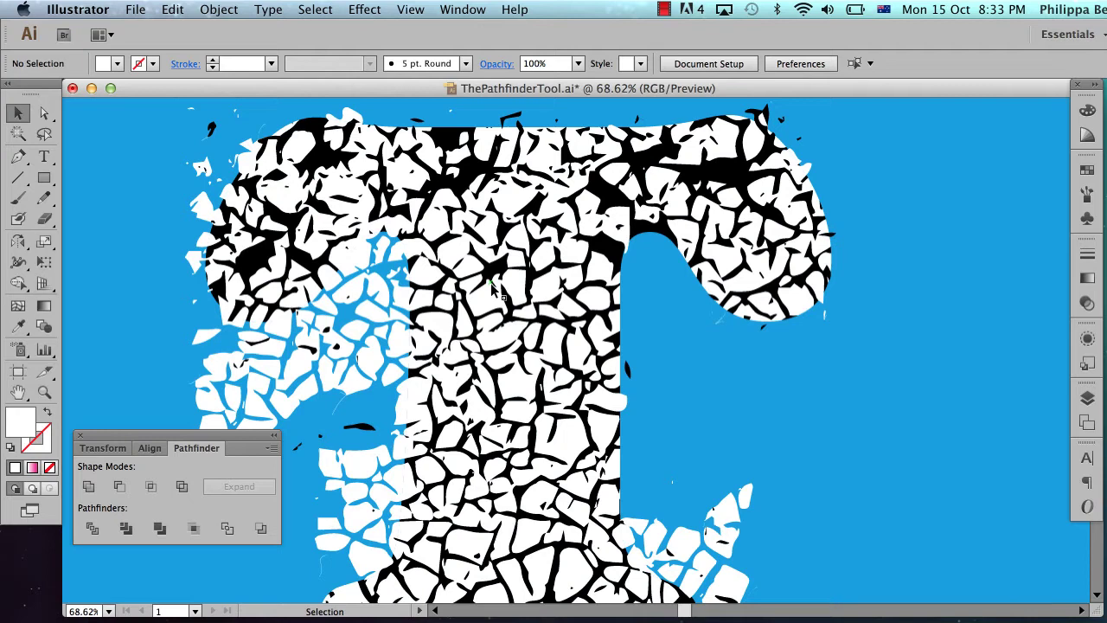
scroll(493, 289, left, 5)
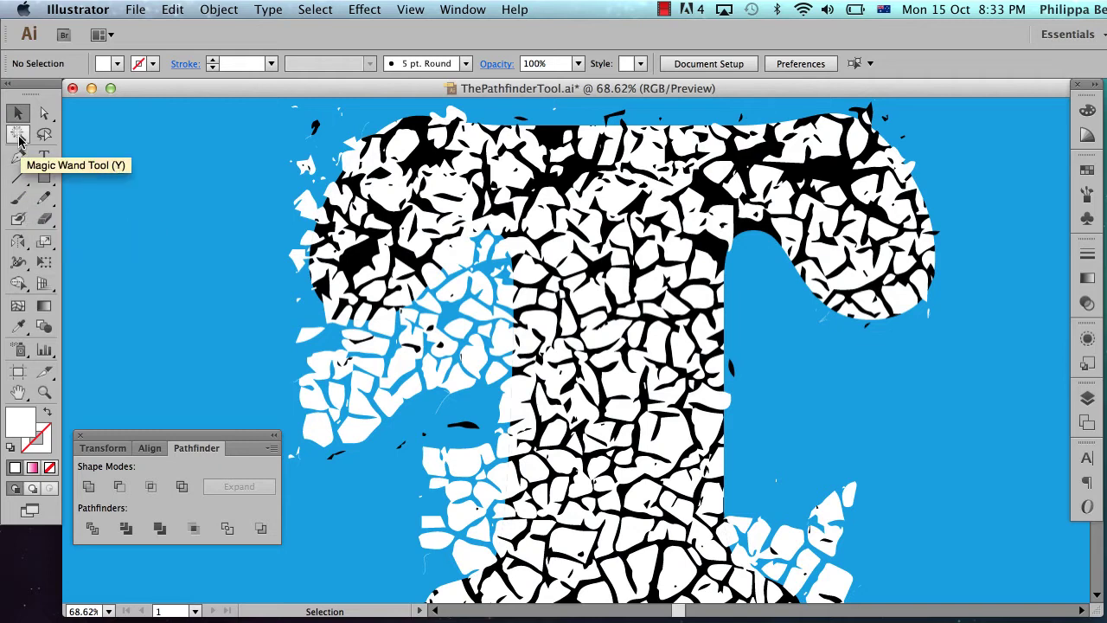
Step: Select every white fragment with the Magic Wand and delete them all
click(18, 136)
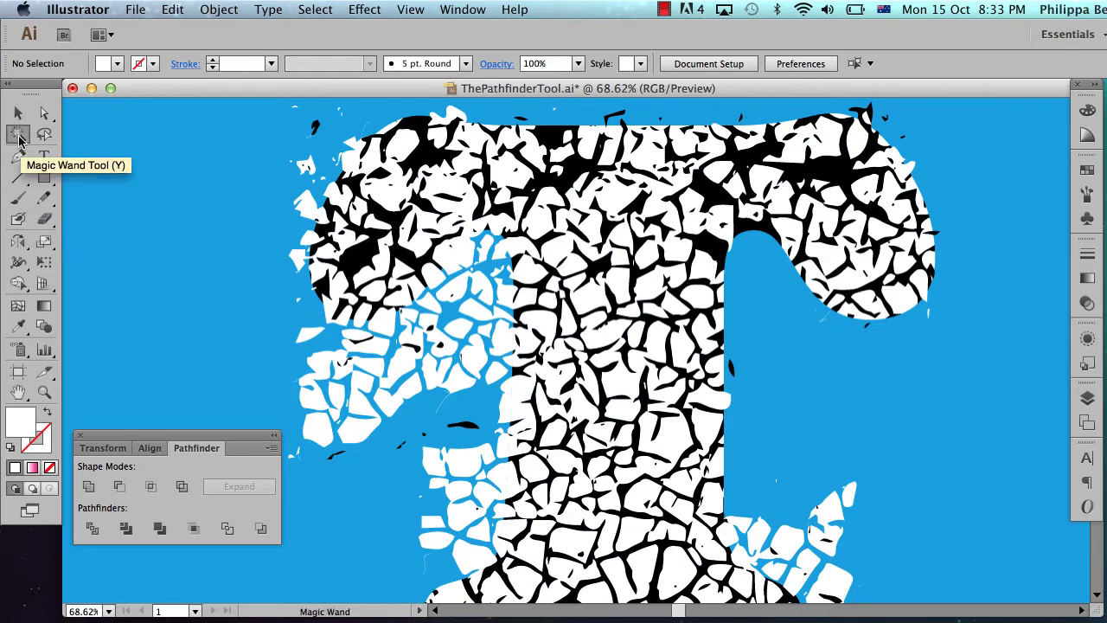
click(614, 200)
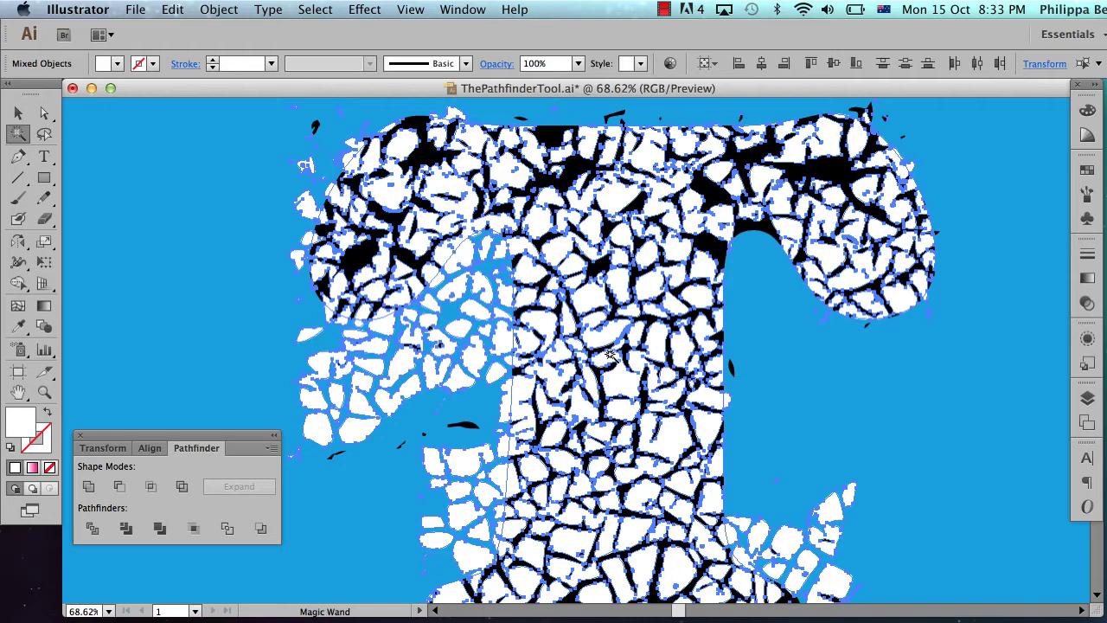
key(Delete)
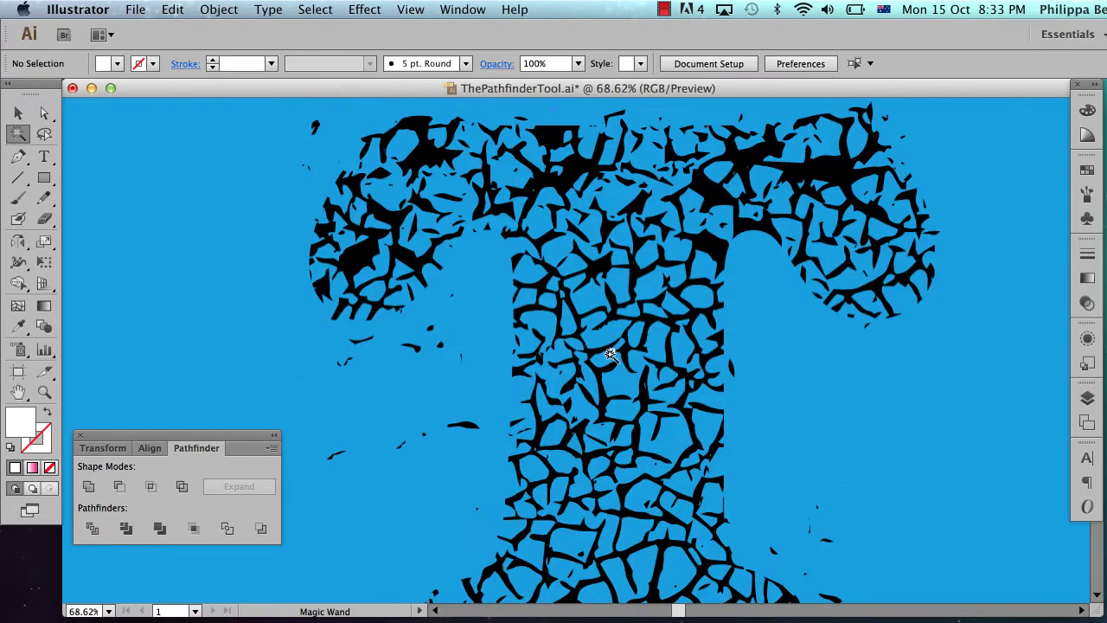
key(v)
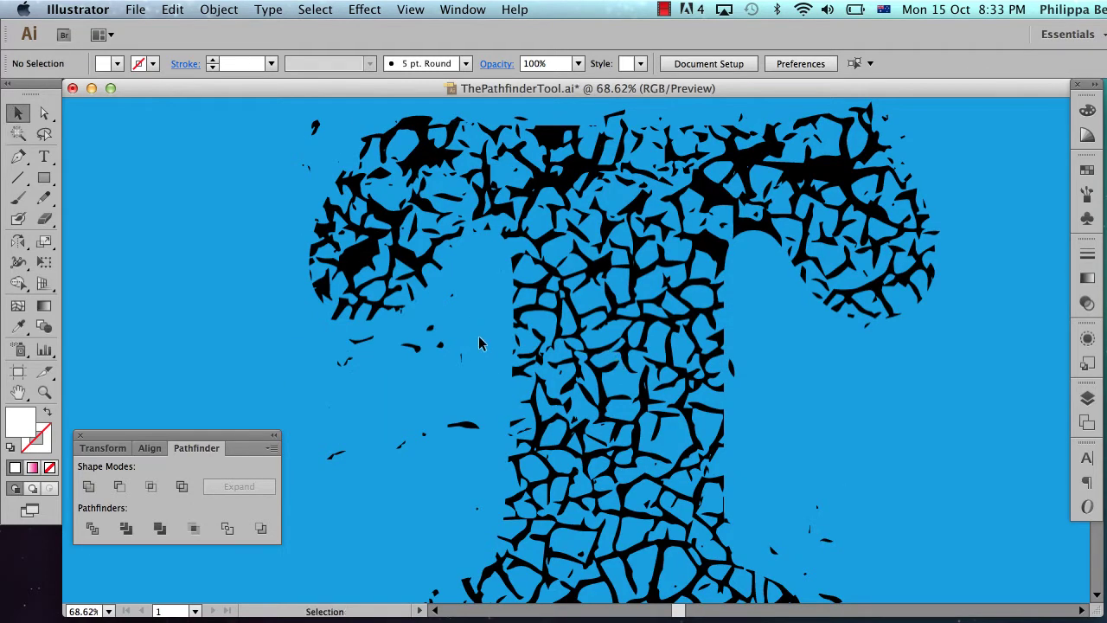
Step: Delete stray black bits beside the stem, left of the T, and along the top edge
drag(435, 465, 423, 469)
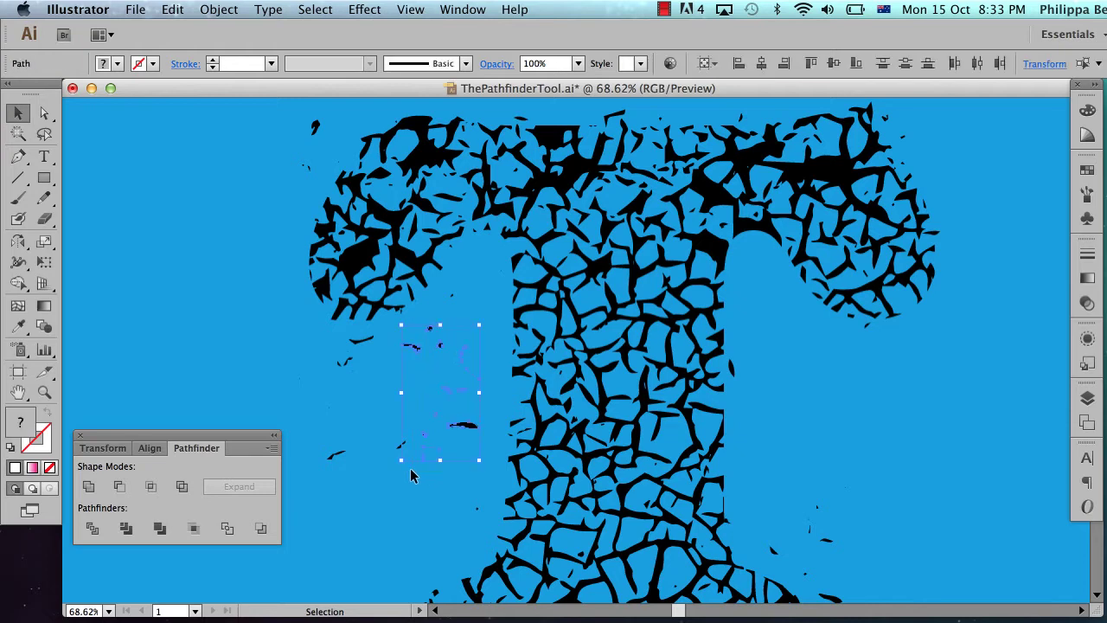
key(Delete)
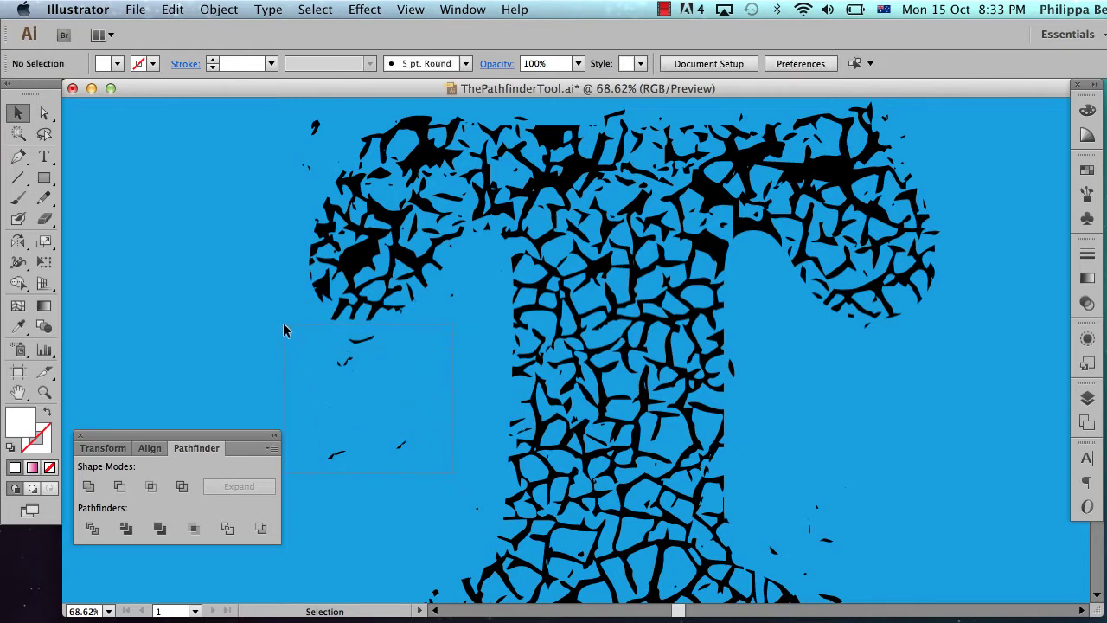
drag(283, 323, 284, 332)
drag(456, 296, 443, 287)
key(Delete)
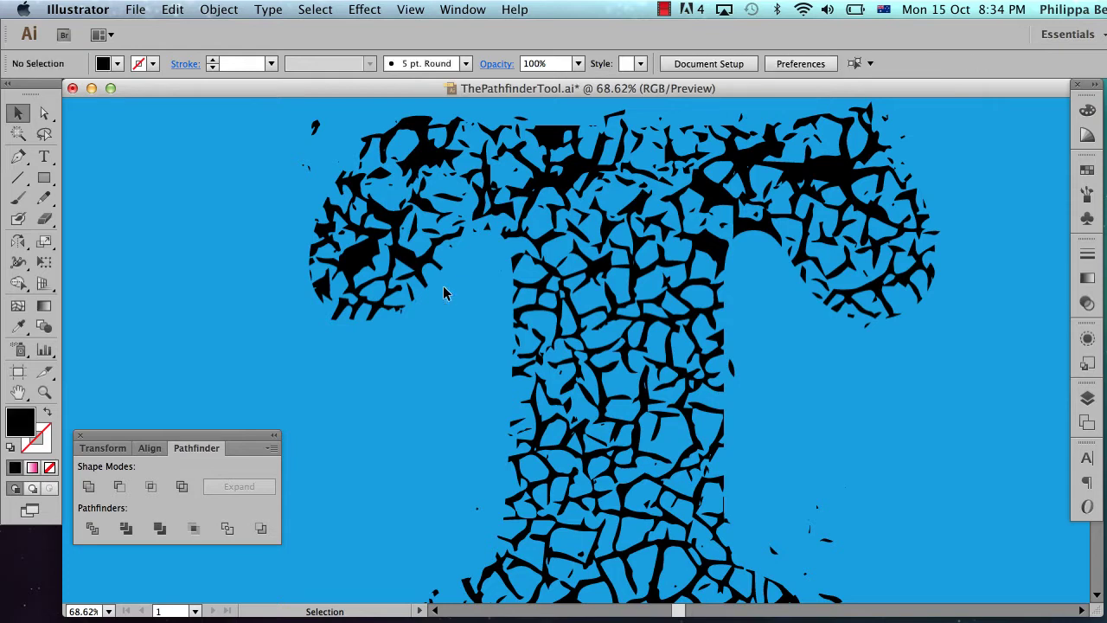
scroll(443, 285, up, 5)
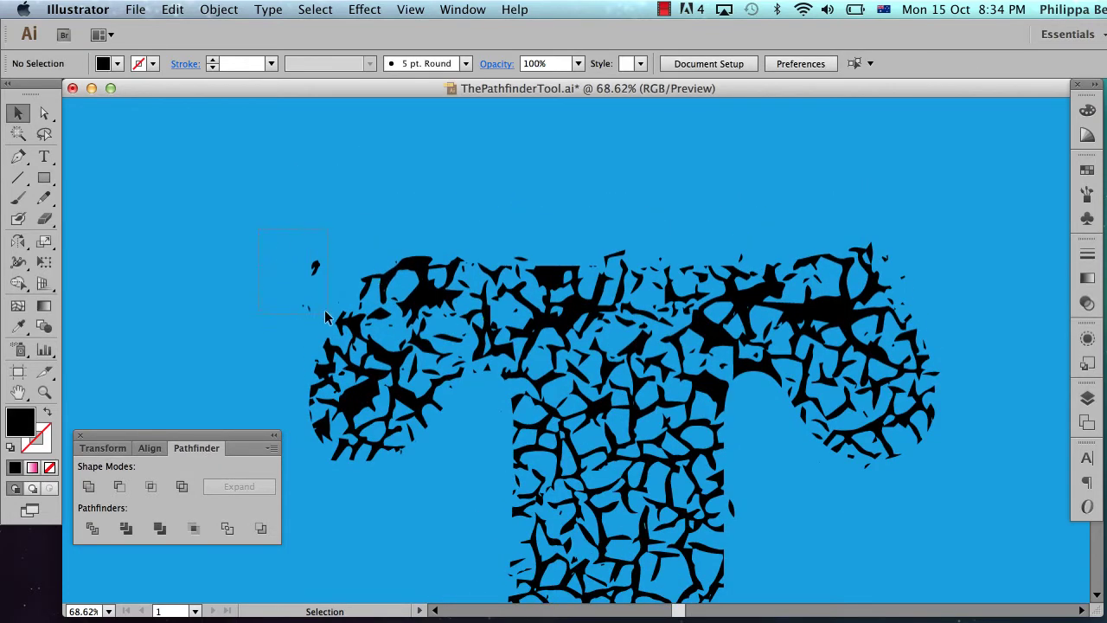
drag(259, 243, 331, 321)
key(Delete)
drag(537, 251, 629, 263)
key(Delete)
Step: Zoom in on the T's top edge and try selecting loose bits while excluding letter pieces
drag(444, 190, 810, 304)
drag(436, 338, 999, 419)
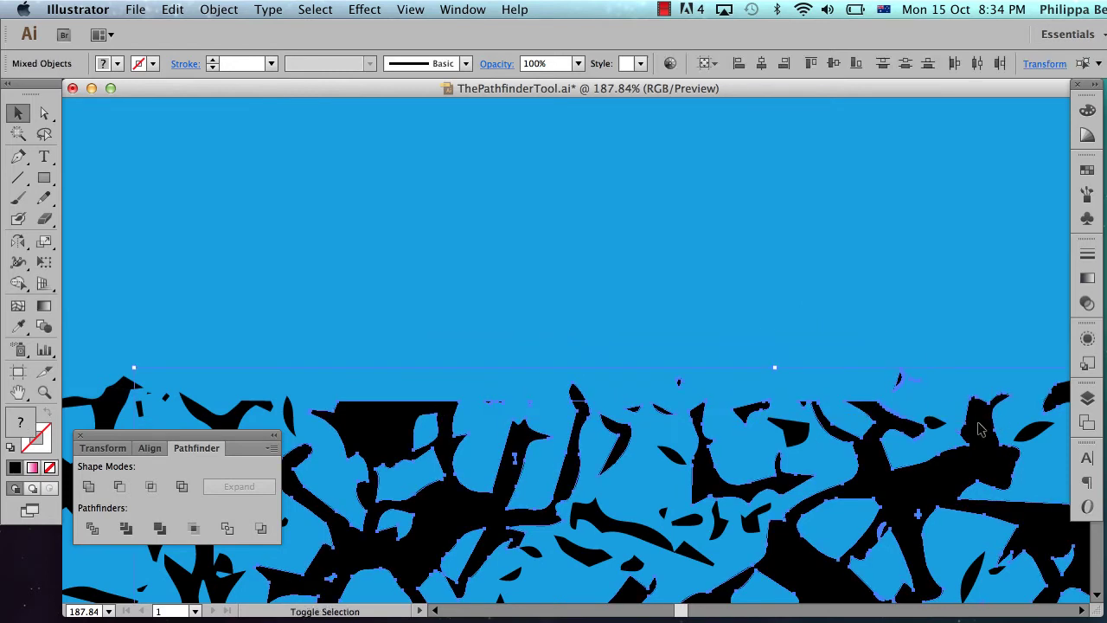
shift+click(981, 424)
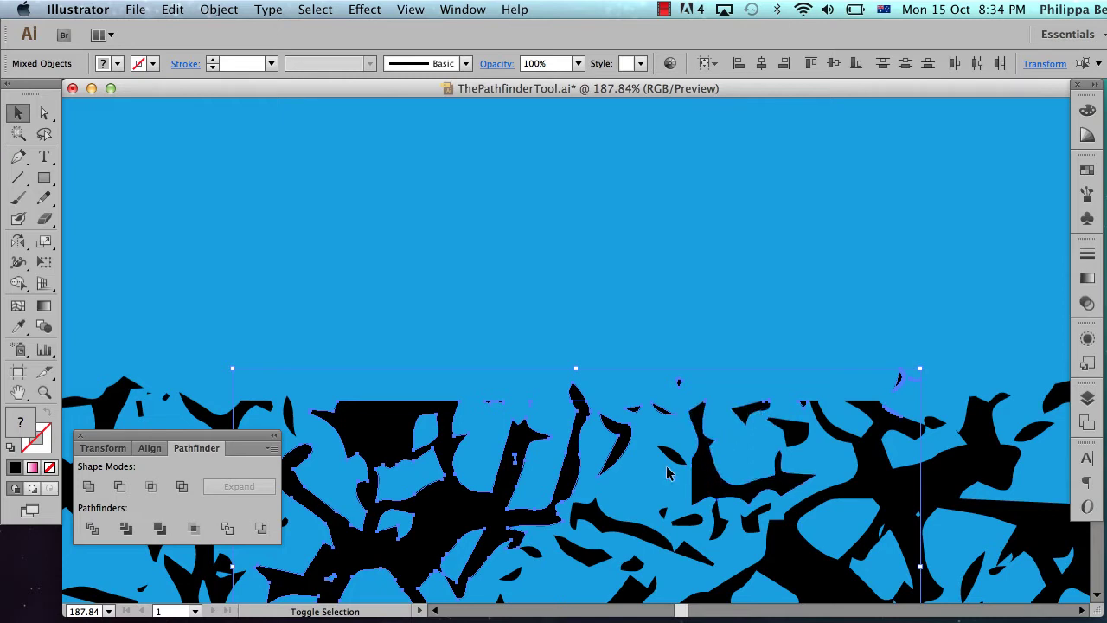
click(577, 464)
shift+click(626, 450)
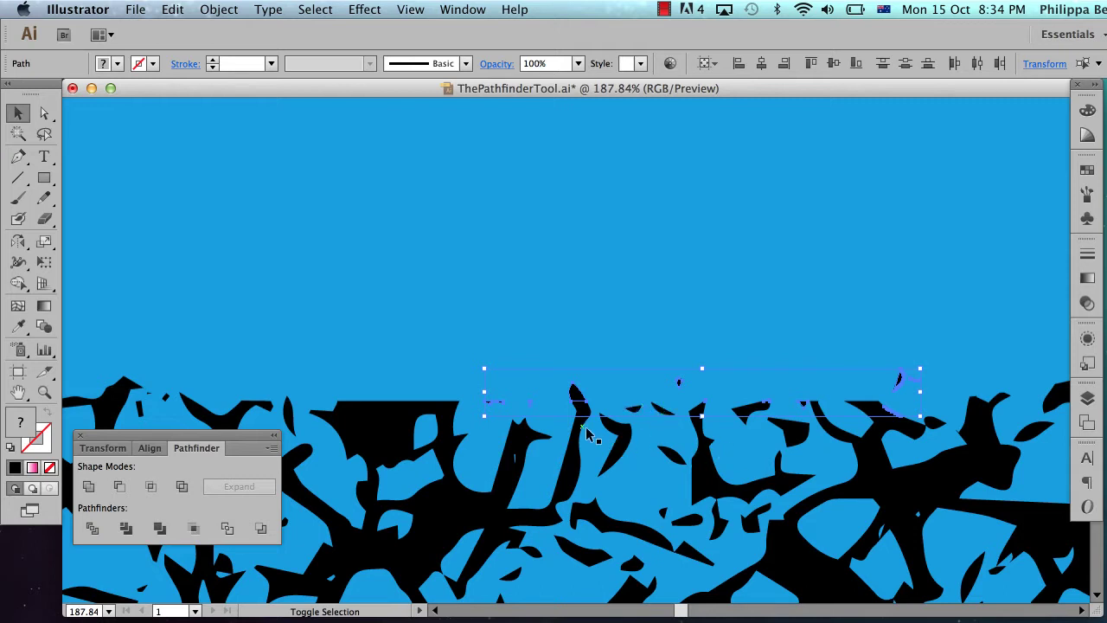
click(510, 448)
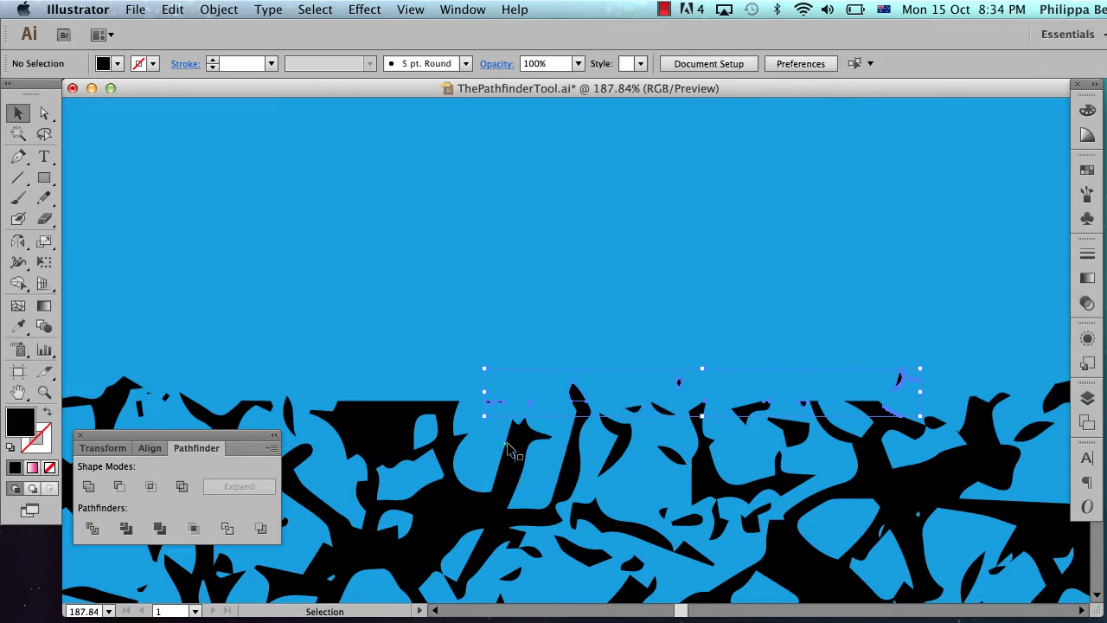
Step: Zoom out to see the whole T, then zoom in on its upper-right fragments
scroll(507, 446, down, 3)
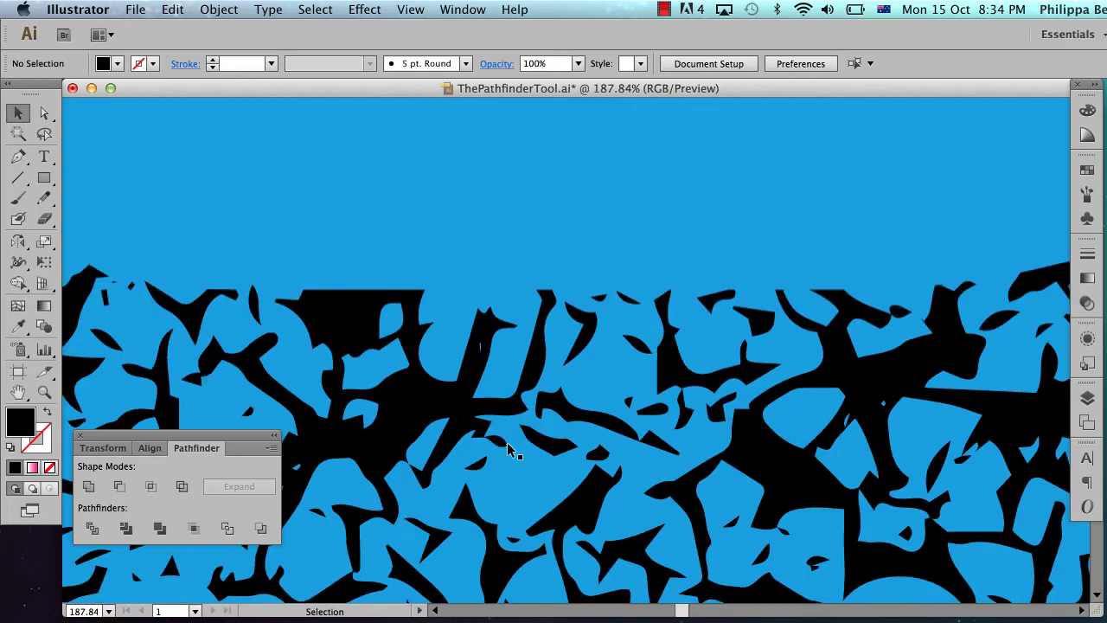
alt+super+click(649, 297)
alt+super+click(632, 431)
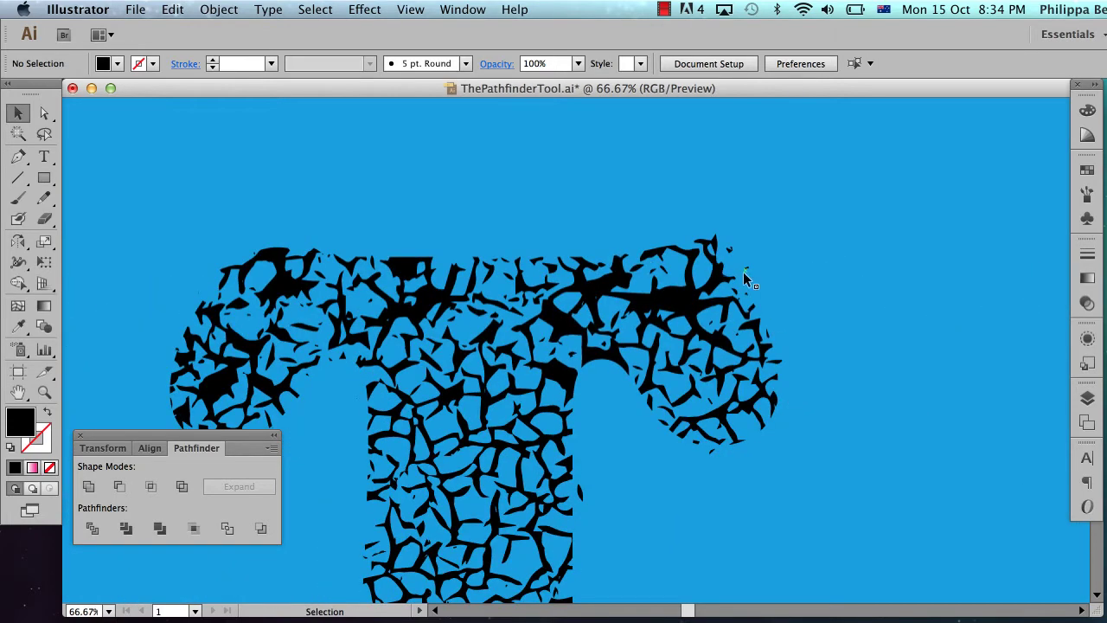
drag(642, 214, 810, 336)
click(814, 297)
drag(588, 198, 836, 309)
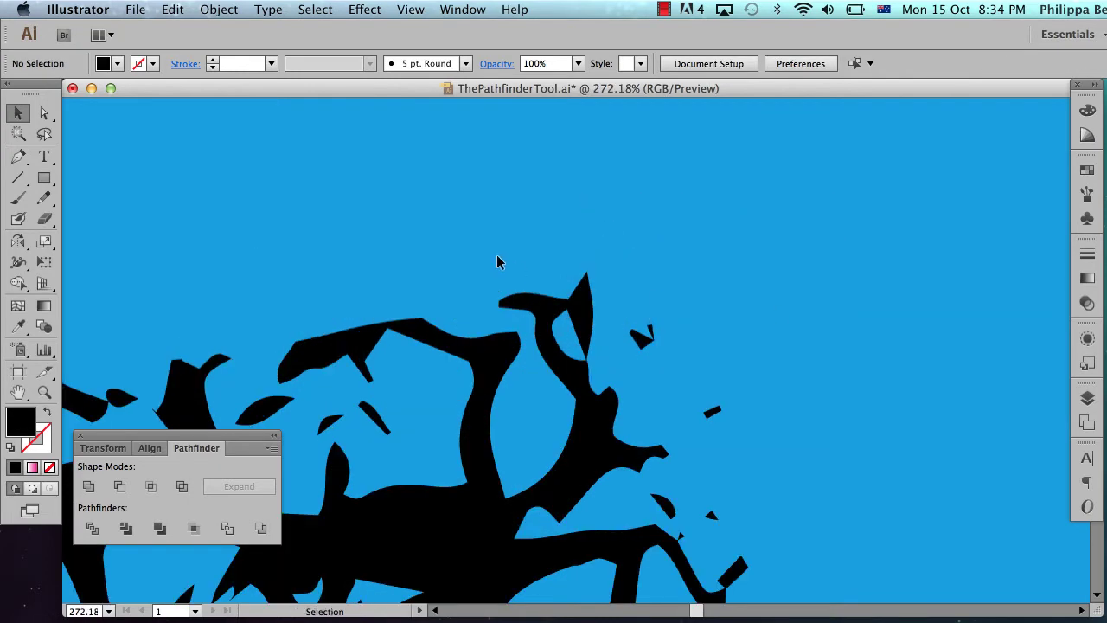
drag(448, 226, 871, 576)
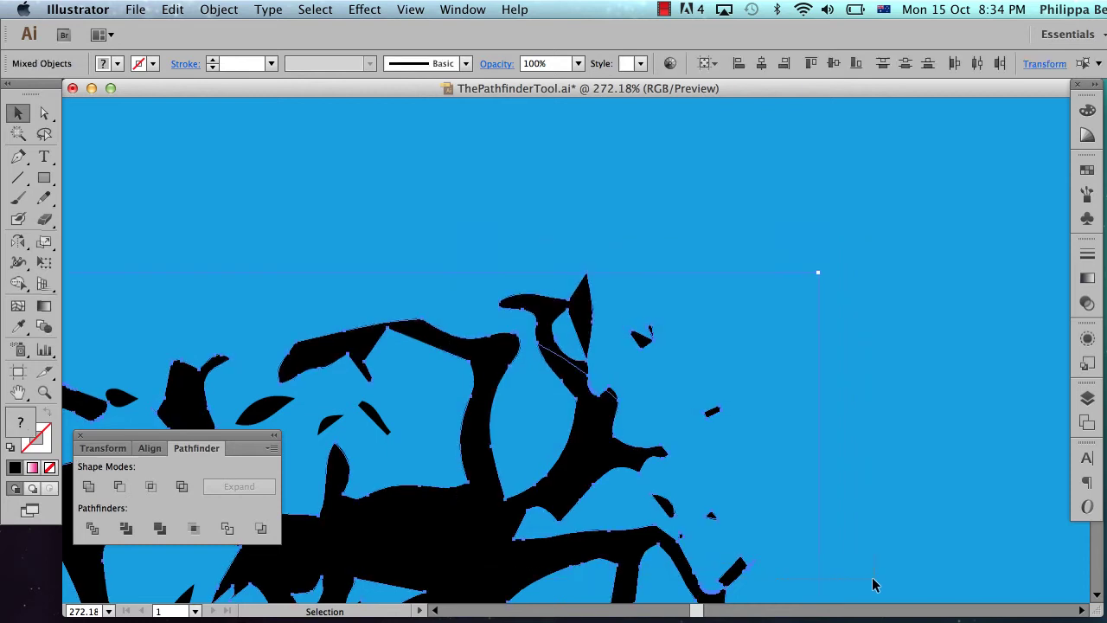
Step: Delete the loose bits sitting under the T's right curve
click(584, 467)
scroll(768, 528, down, 5)
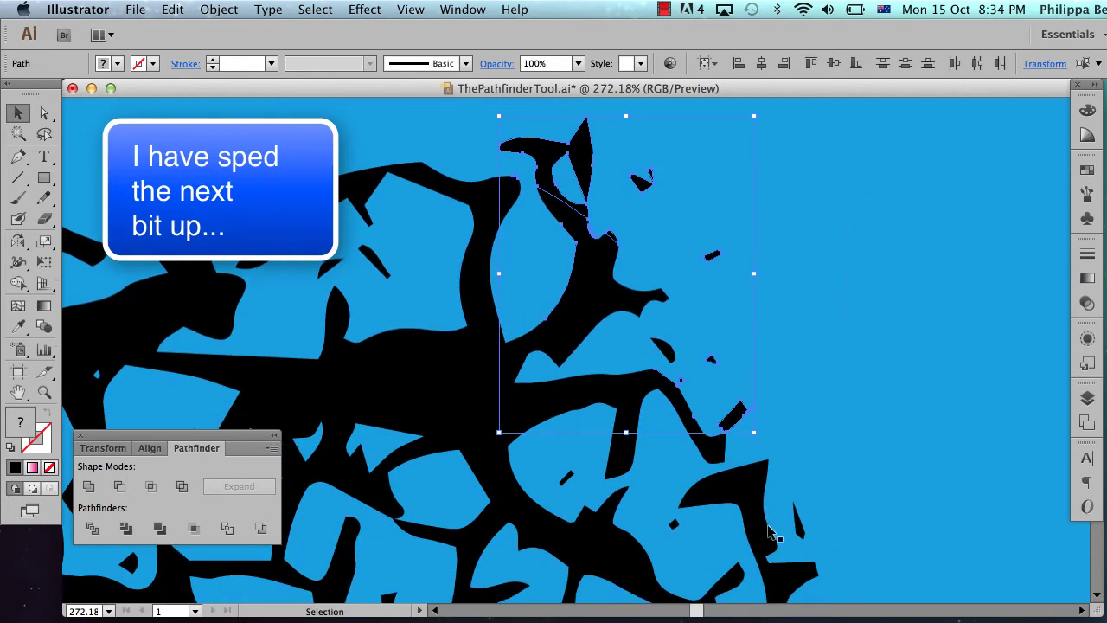
click(701, 417)
alt+click(575, 456)
alt+click(575, 455)
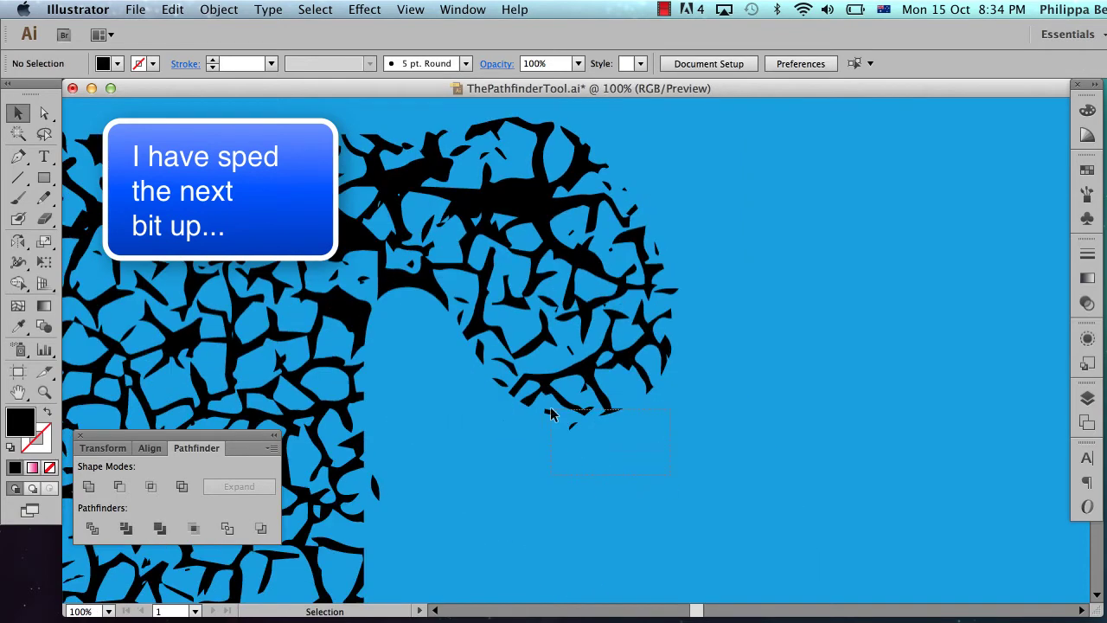
shift+click(566, 419)
key(Delete)
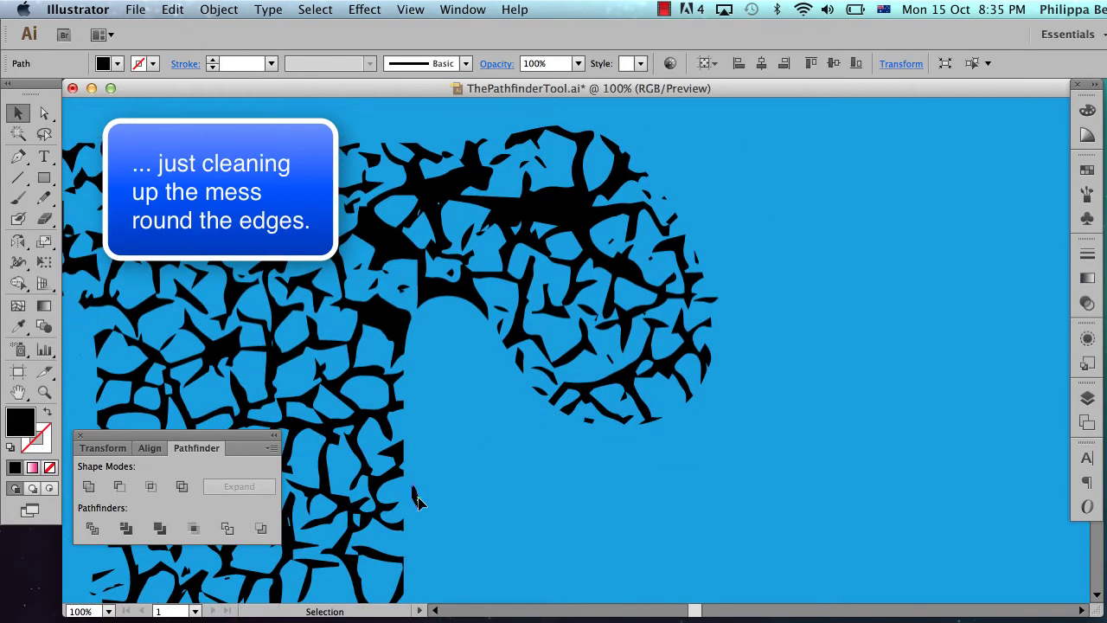
Step: Delete the scattered fragments and the stray bits below the stem's base
scroll(553, 418, down, 10)
drag(510, 391, 604, 538)
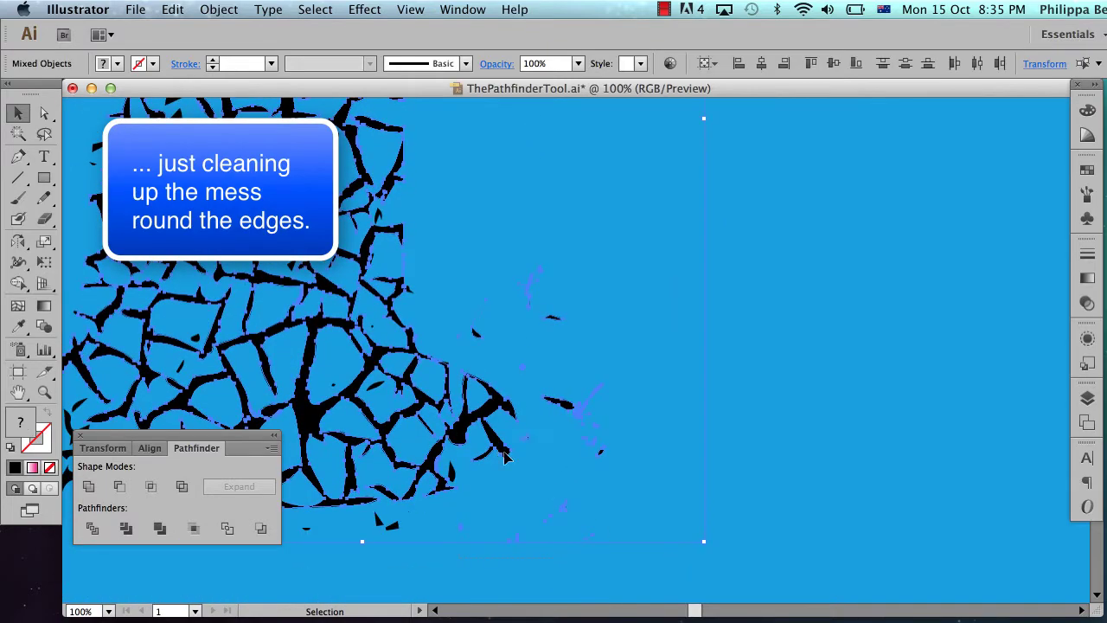
key(Delete)
scroll(622, 423, left, 6)
drag(808, 493, 617, 469)
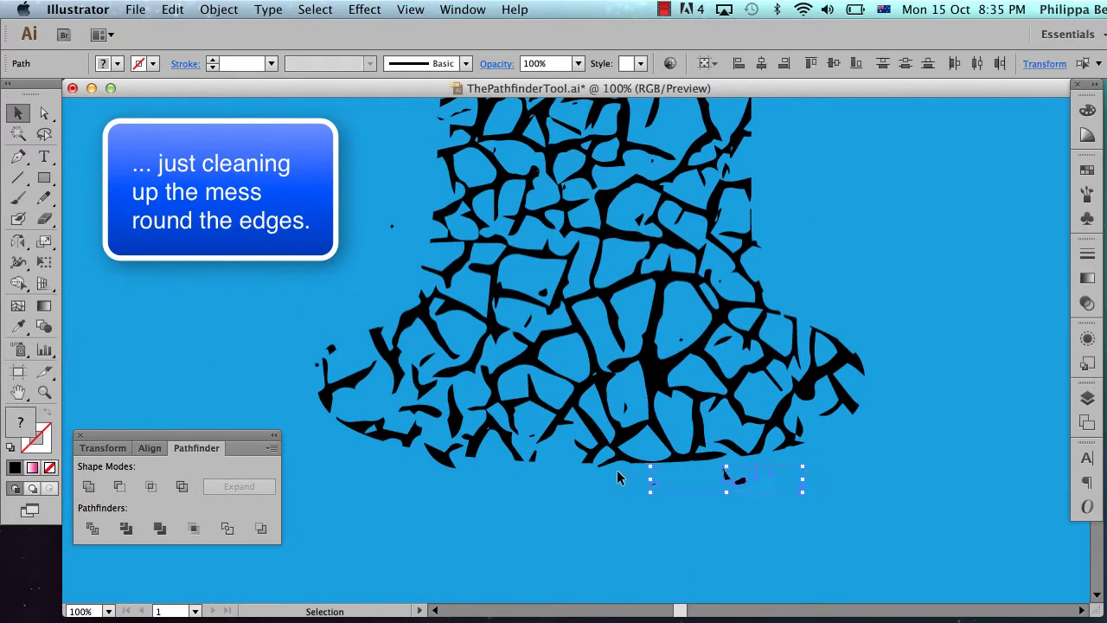
key(Delete)
Step: Marquee the loose pieces left of the base, excluding the main crack network
drag(424, 268, 440, 464)
shift+click(461, 273)
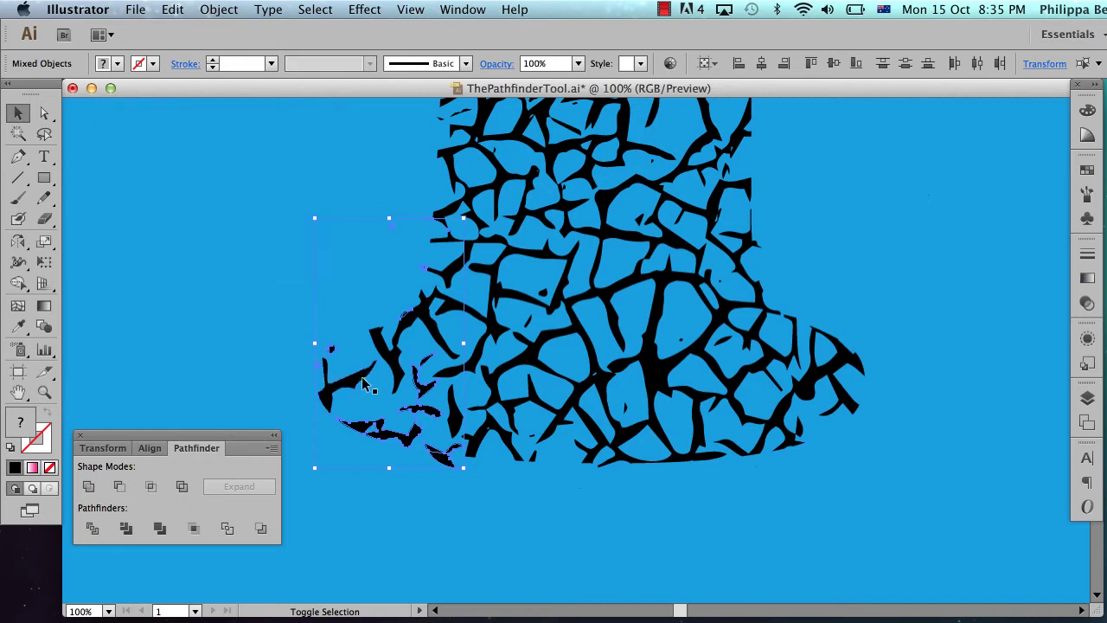
shift+click(428, 448)
shift+click(435, 451)
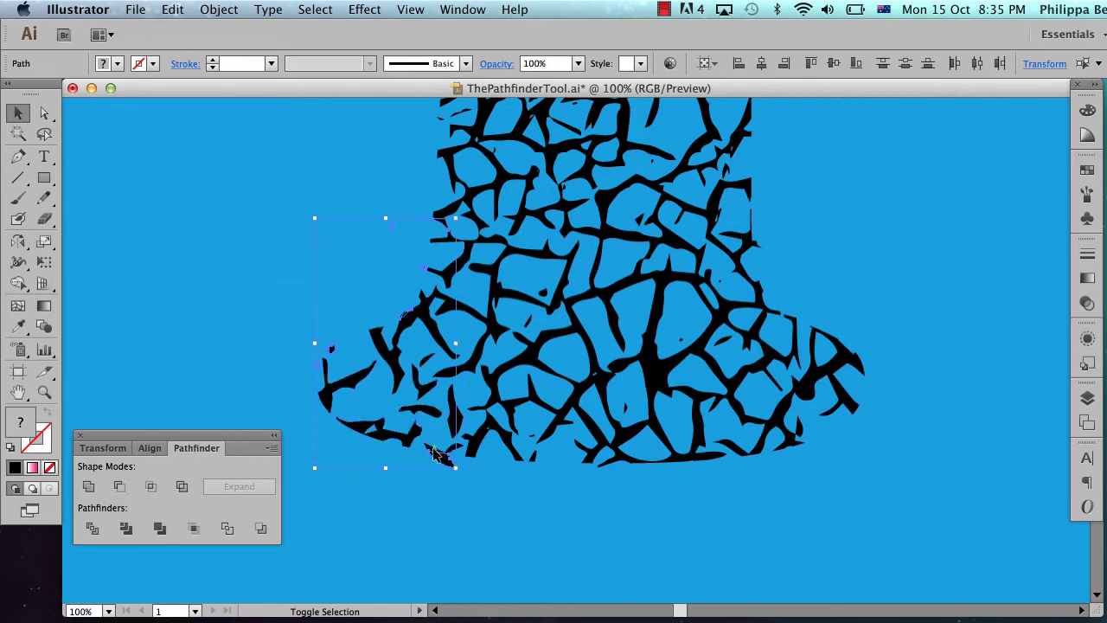
click(417, 329)
scroll(416, 330, up, 3)
key(super+a)
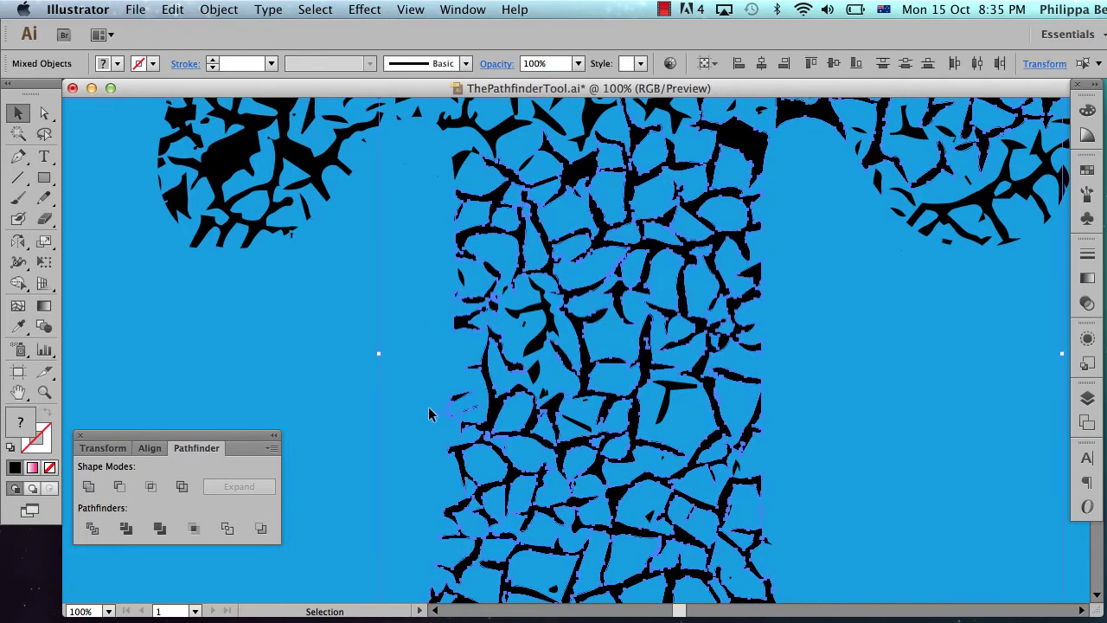
Step: Zoom in on the stem's left edge and toggle select-all to reveal tiny strays
drag(412, 388, 504, 458)
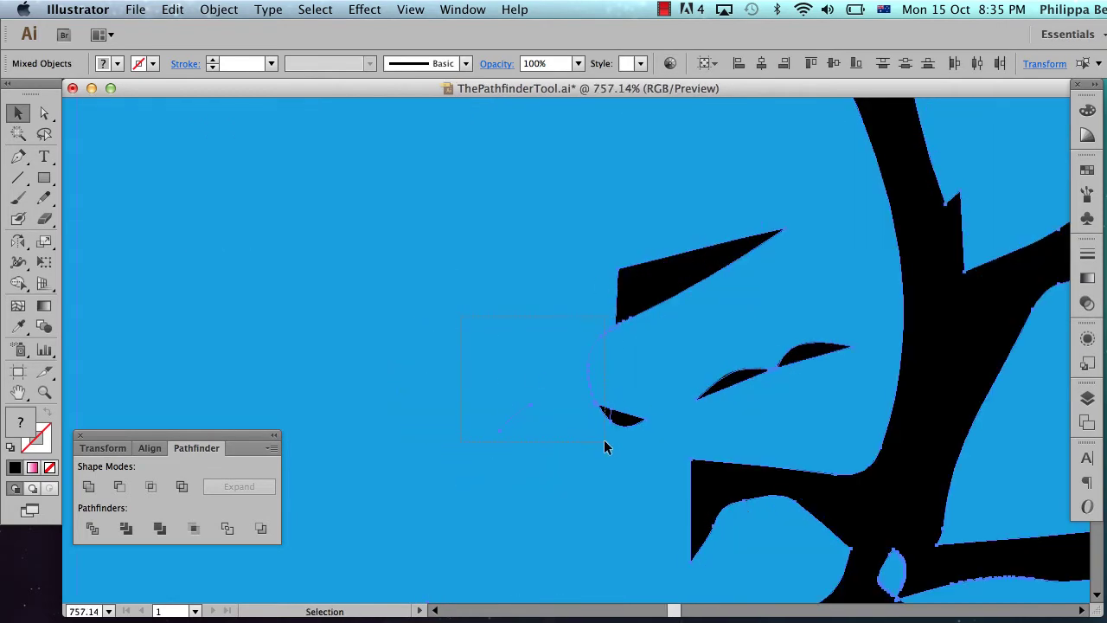
scroll(605, 441, up, 10)
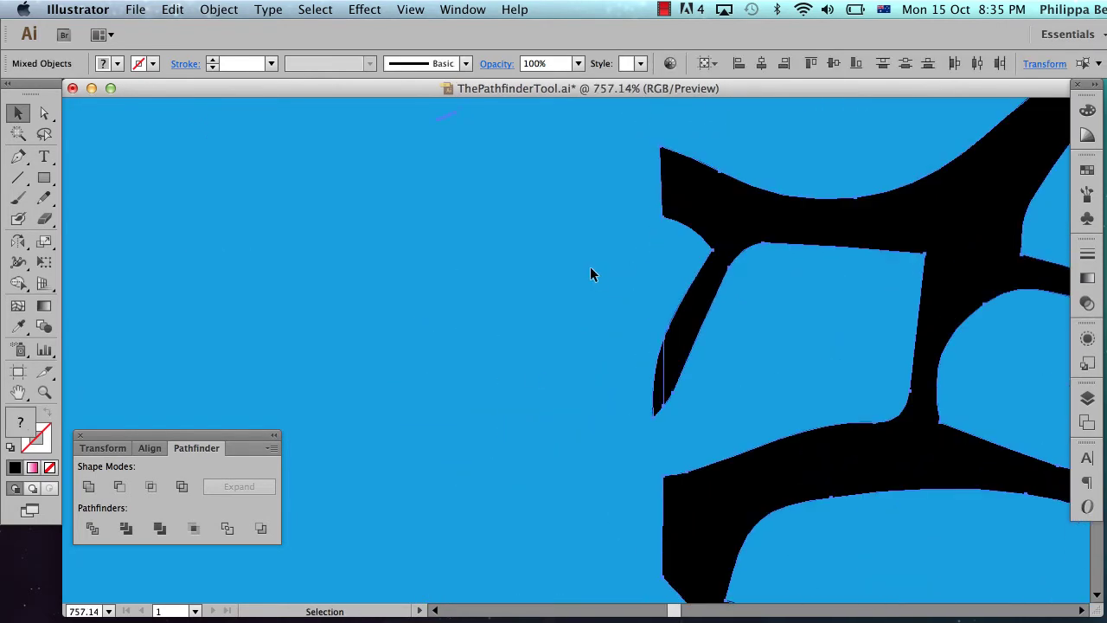
key(super+shift+a)
key(super+a)
scroll(655, 388, up, 5)
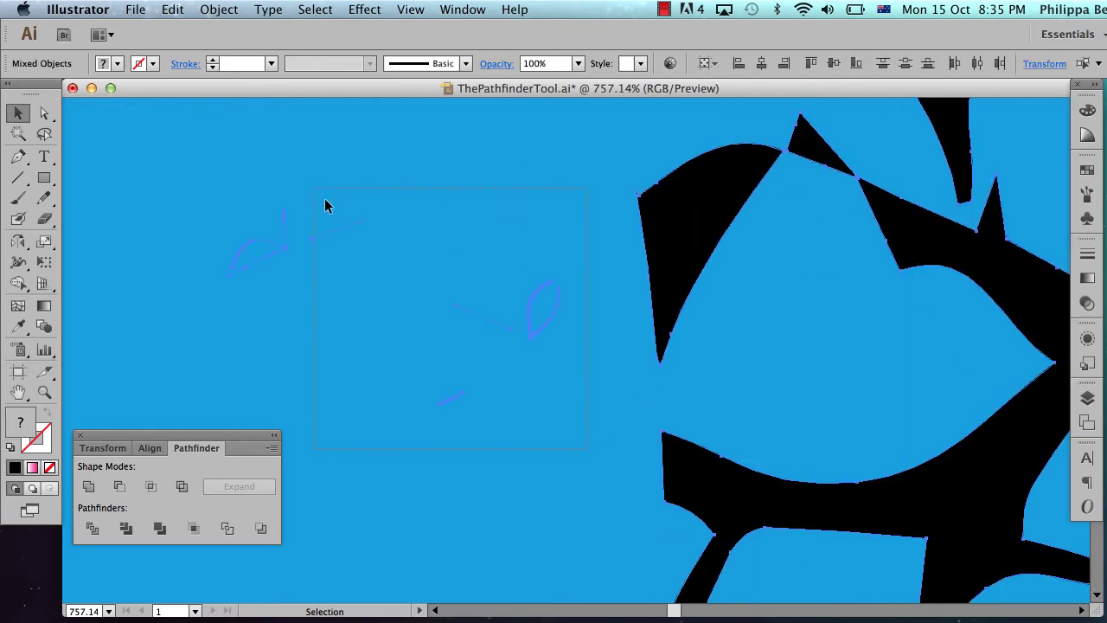
key(super+shift+a)
scroll(247, 143, up, 10)
key(super+a)
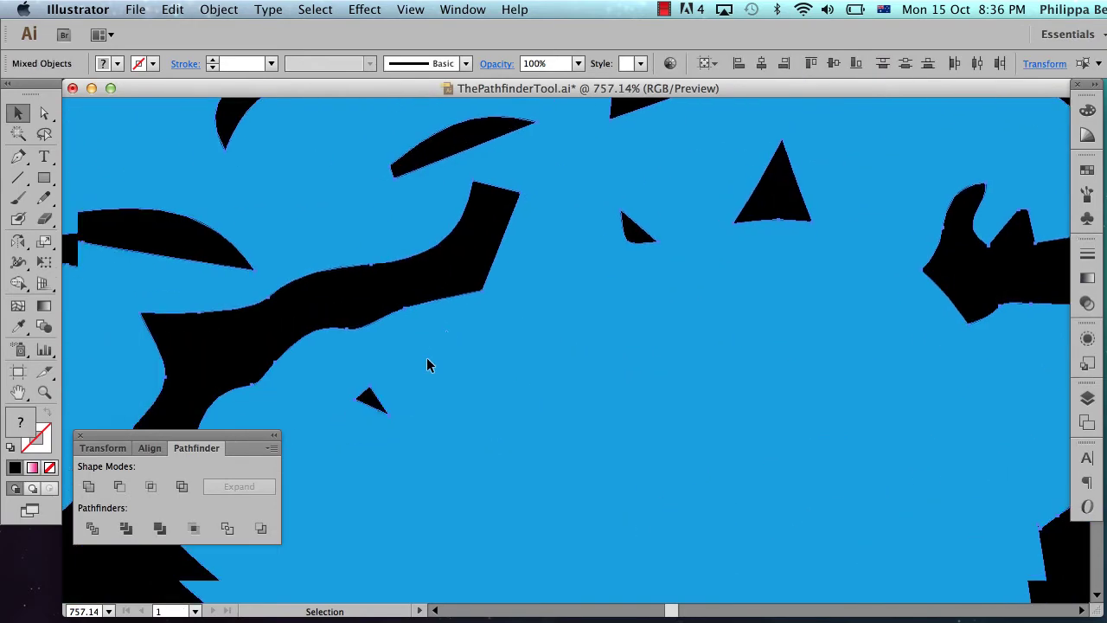
scroll(485, 193, up, 10)
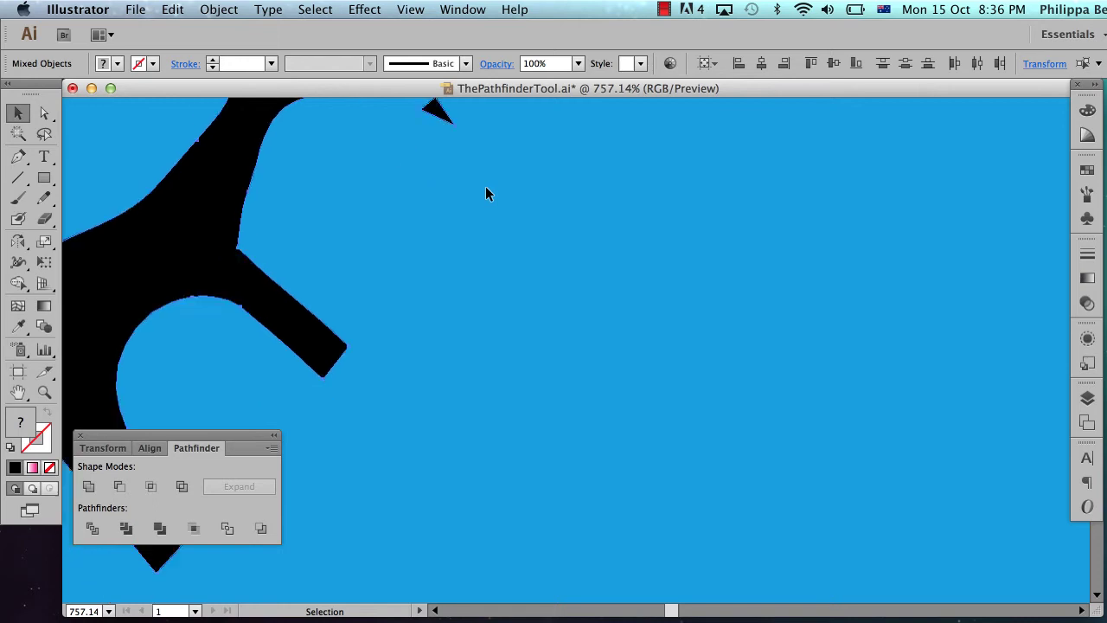
scroll(485, 193, up, 5)
key(super+shift+a)
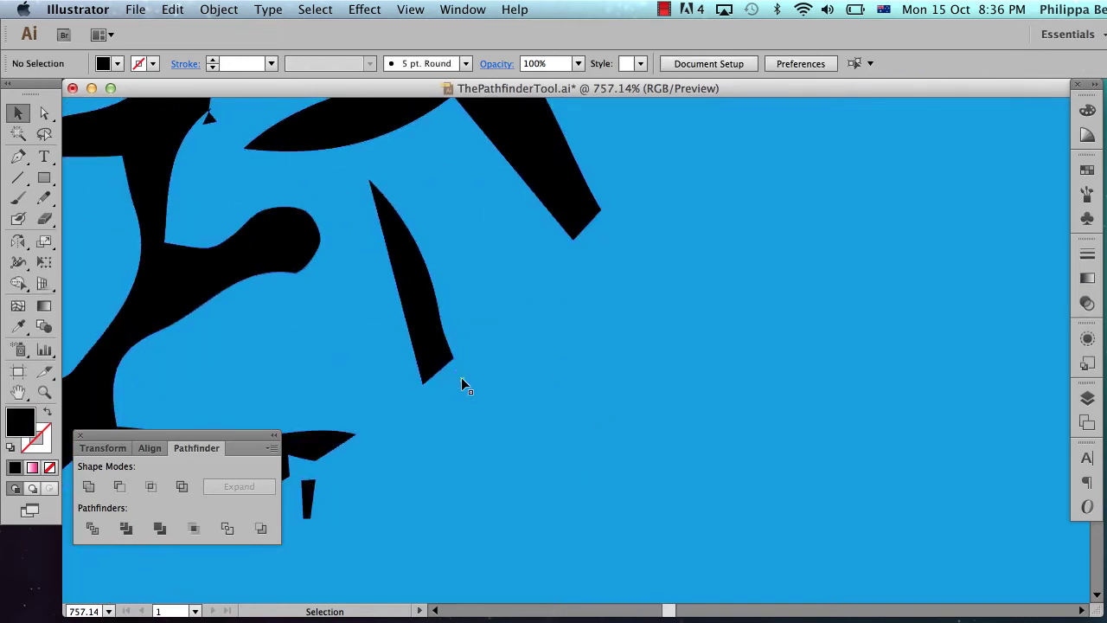
scroll(461, 377, left, 10)
key(super+a)
key(super+shift+a)
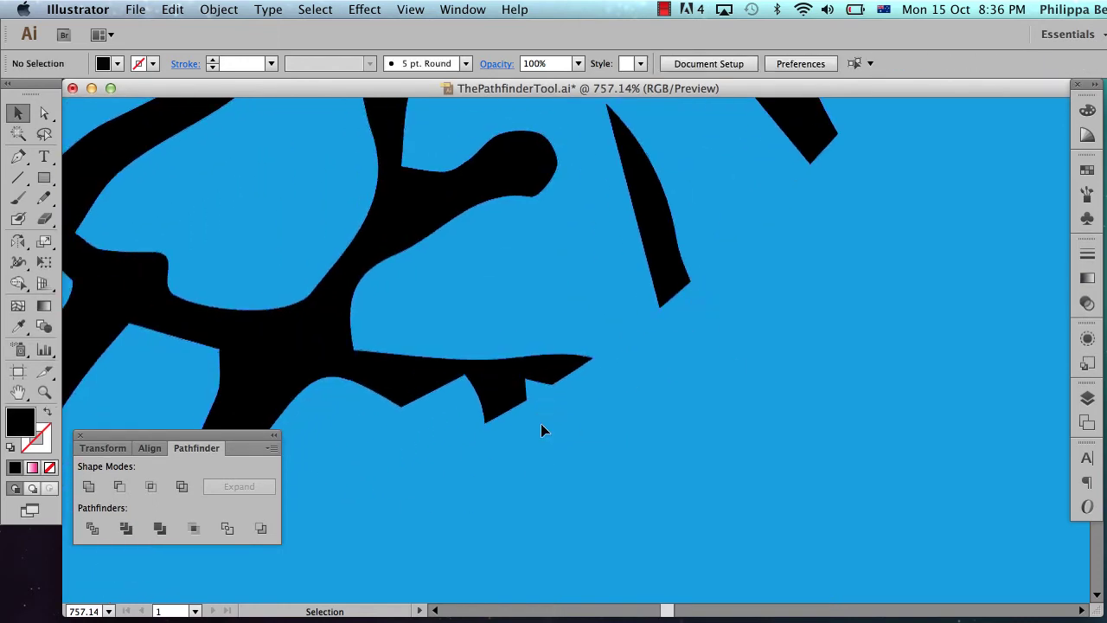
key(super+a)
scroll(541, 423, left, 10)
key(super+shift+a)
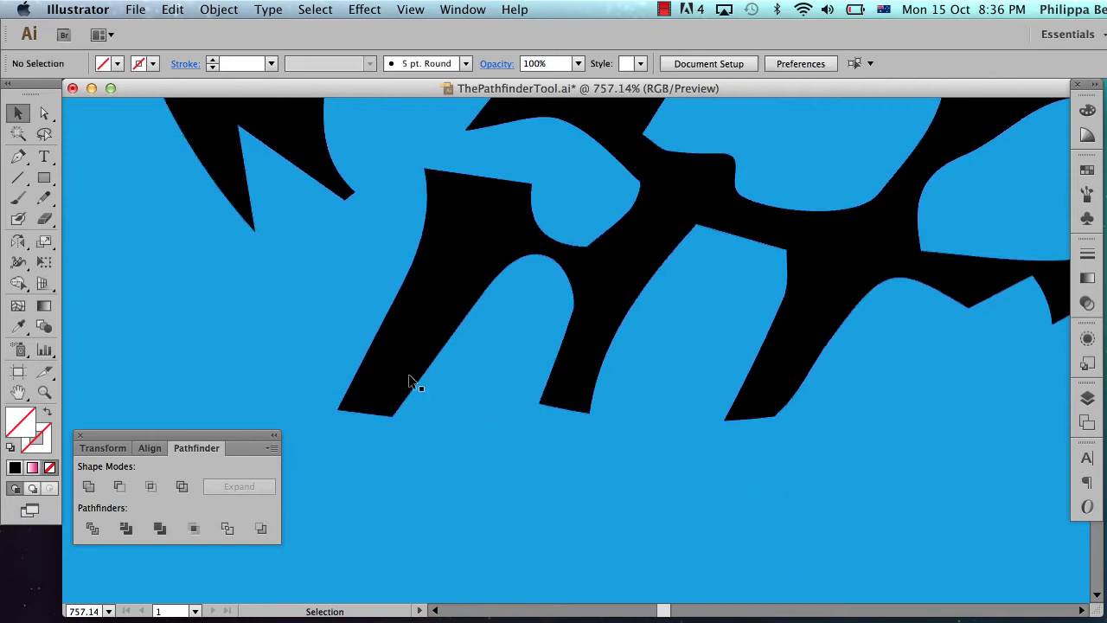
key(super+a)
scroll(393, 383, up, 5)
scroll(393, 383, left, 10)
key(super+shift+a)
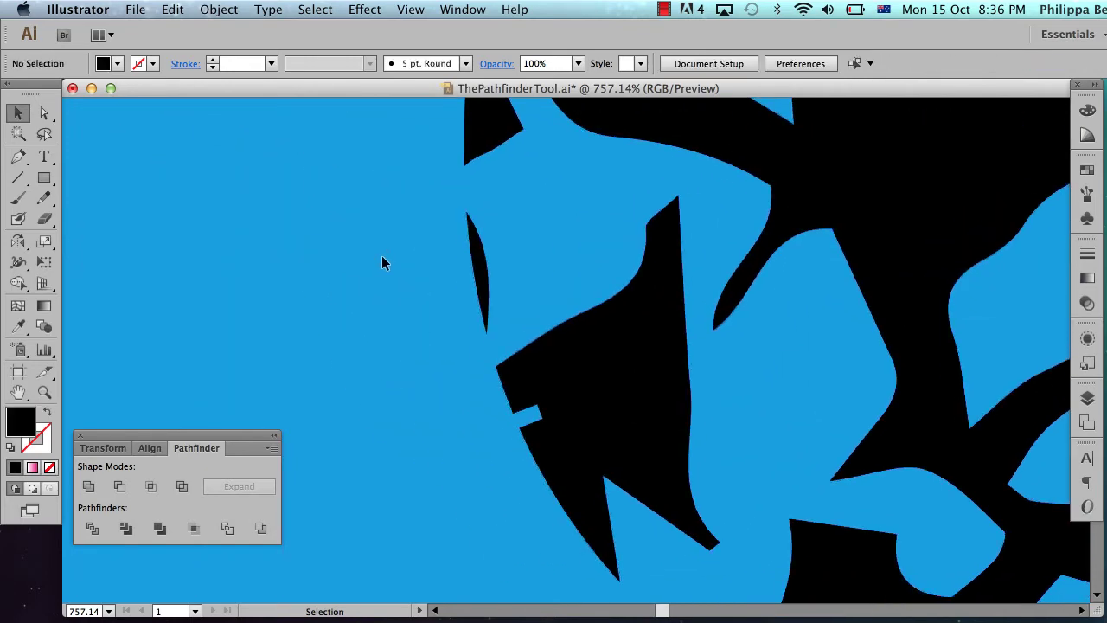
key(super+a)
scroll(383, 262, up, 5)
scroll(382, 256, right, 10)
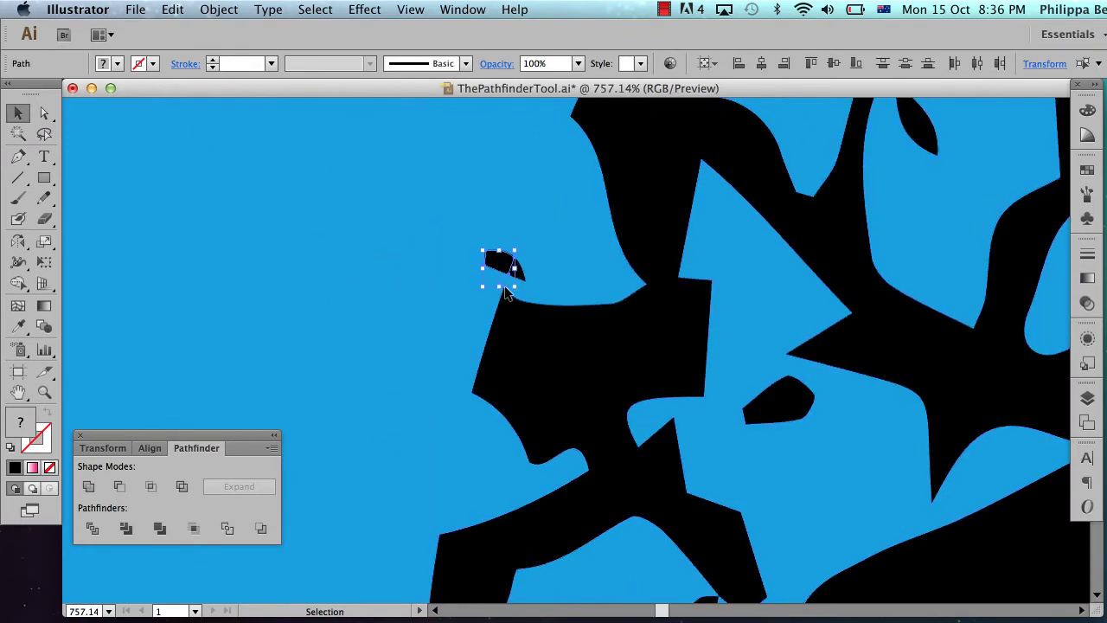
key(super+shift+a)
key(super+a)
scroll(504, 292, up, 5)
scroll(504, 292, up, 5)
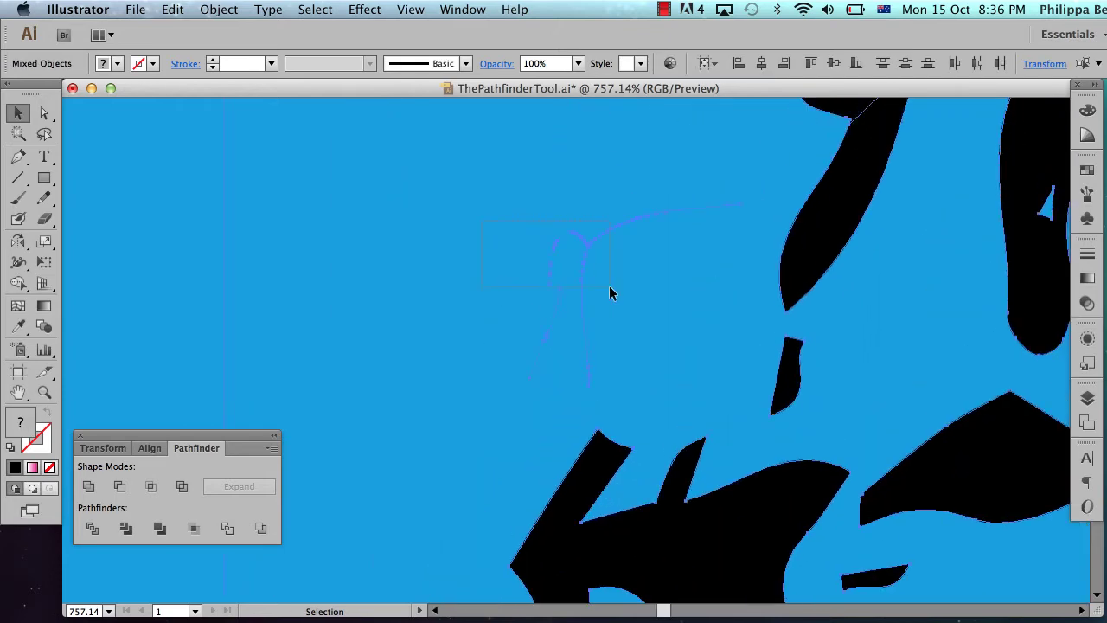
Step: Remove the faint stray path near the top and recheck for remaining strays
drag(610, 292, 657, 375)
key(super+shift+a)
key(super+a)
key(super+shift+a)
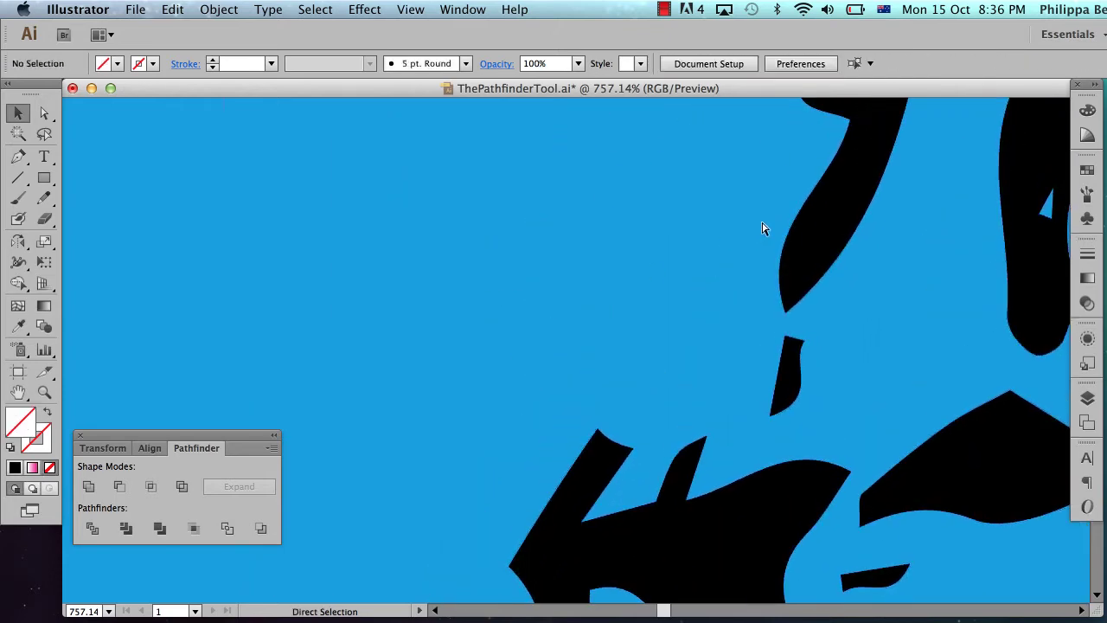
key(super+a)
key(super+shift+a)
key(super+a)
scroll(619, 403, up, 6)
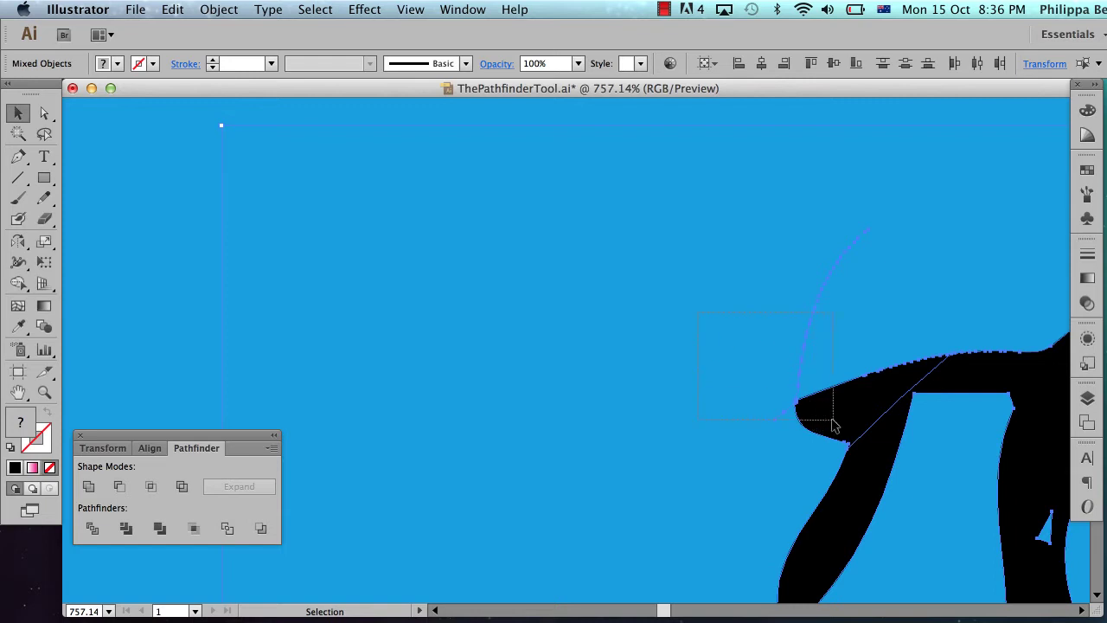
Step: Remove the stray sliver beside the T's top edge
drag(772, 198, 919, 367)
key(super+a)
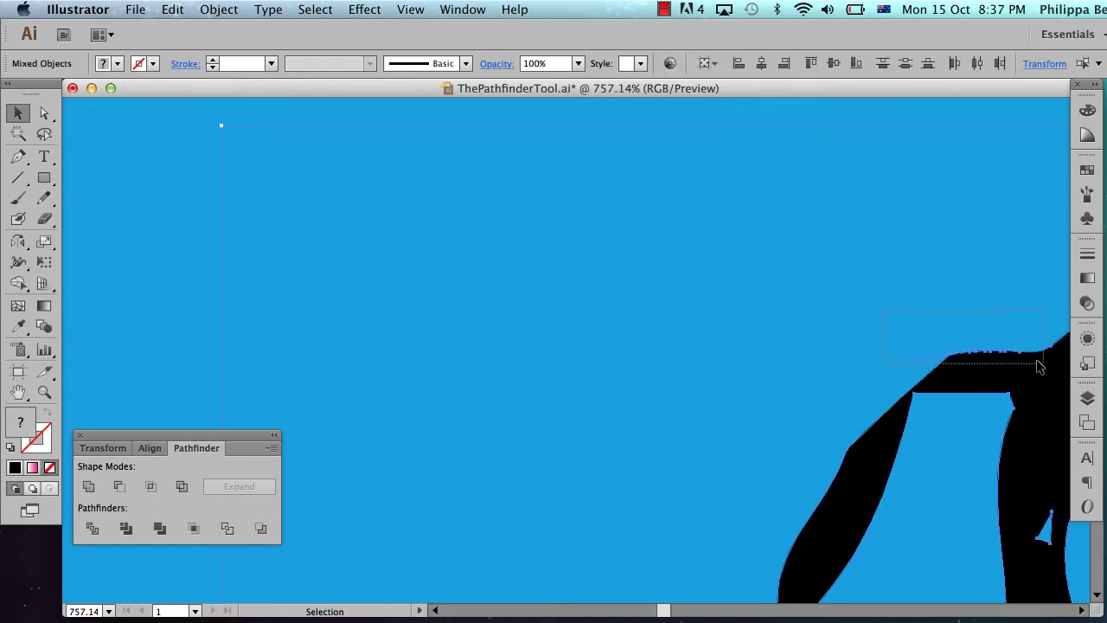
shift+click(969, 356)
key(super+a)
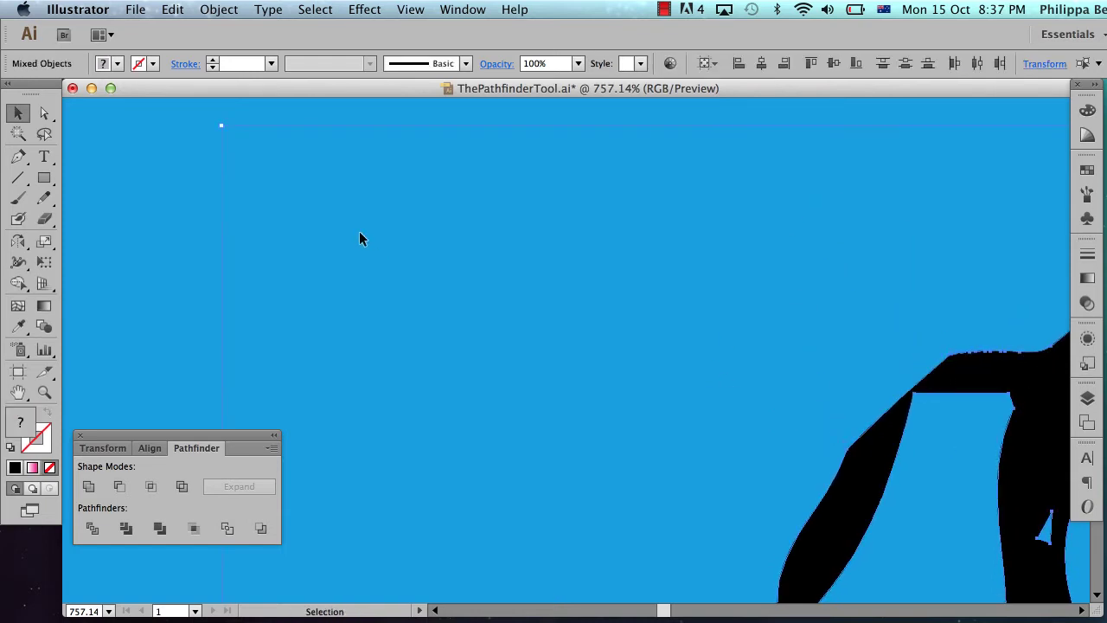
alt+super+click(634, 370)
key(super+shift+a)
scroll(672, 423, right, 12)
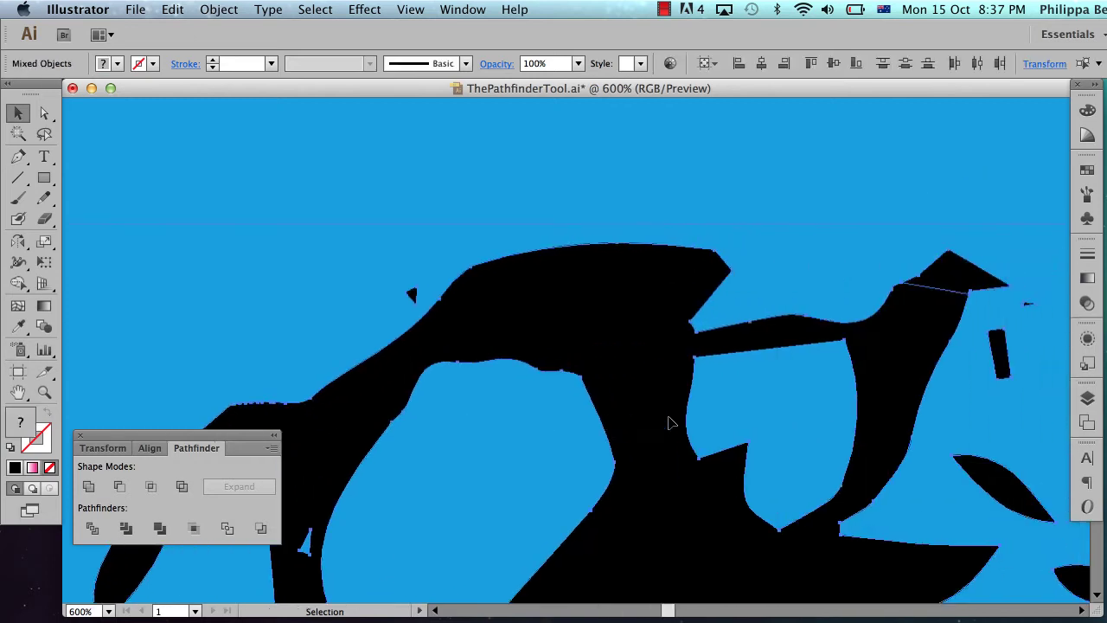
Step: Delete the thin sliver and the small sliver still outside the top edge
drag(494, 288, 763, 365)
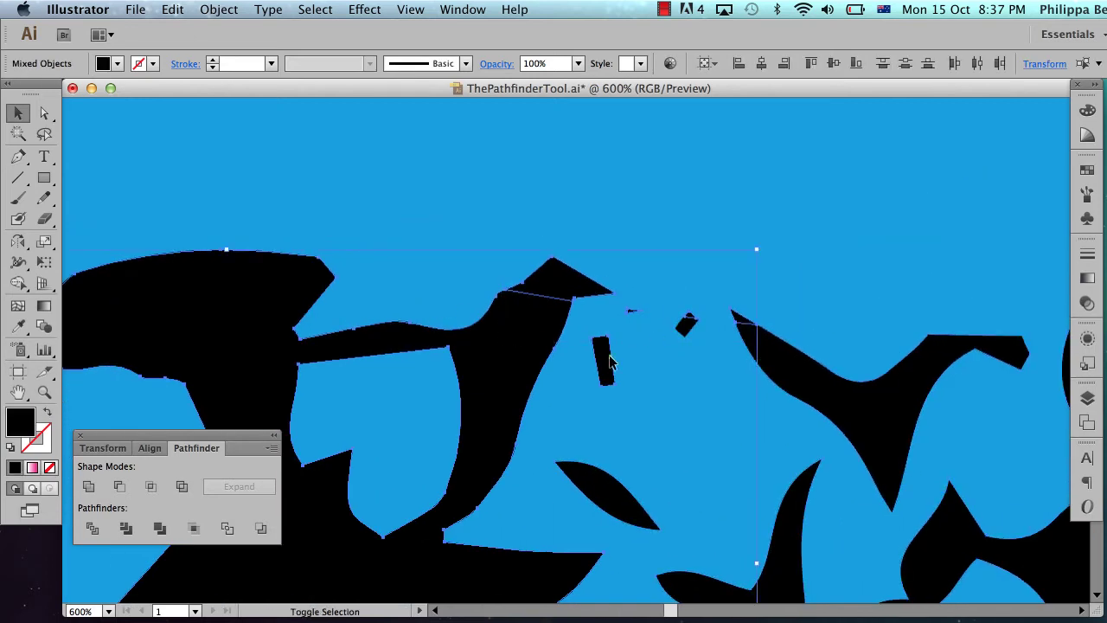
click(627, 313)
key(Delete)
scroll(629, 316, right, 6)
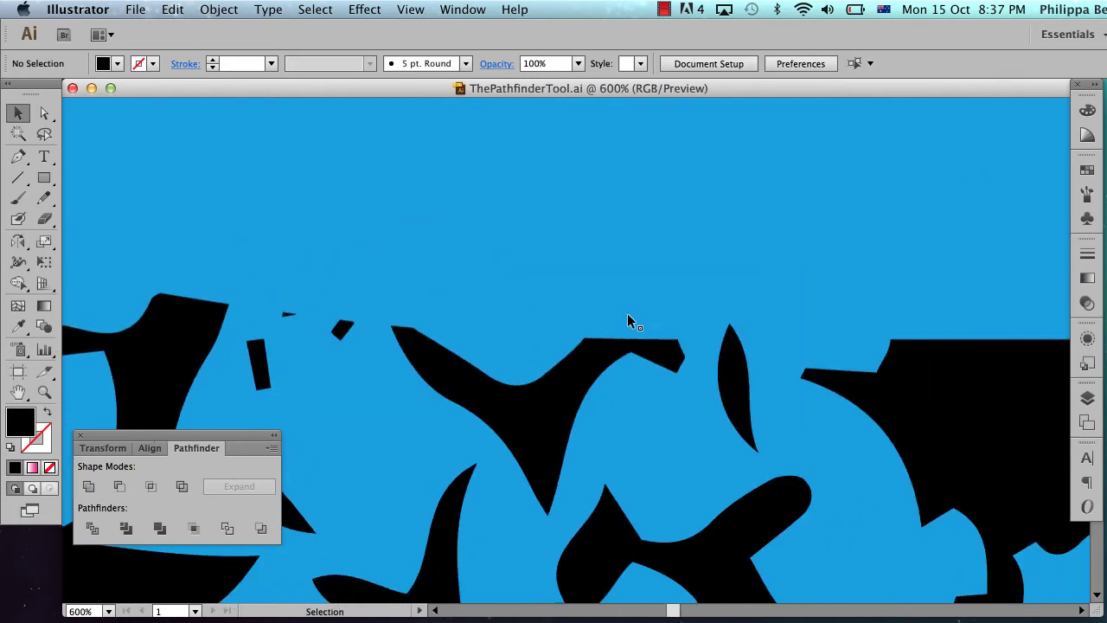
click(707, 337)
key(Delete)
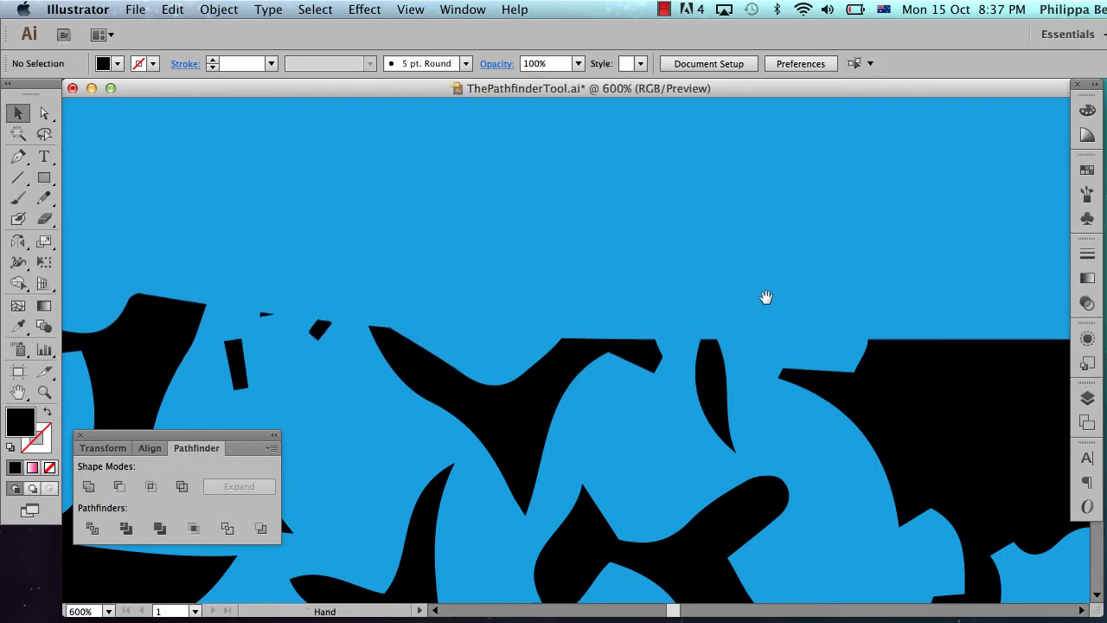
alt+super+click(763, 332)
Step: Zoom out until the whole cracked T is in view
alt+super+click(763, 334)
alt+super+click(764, 334)
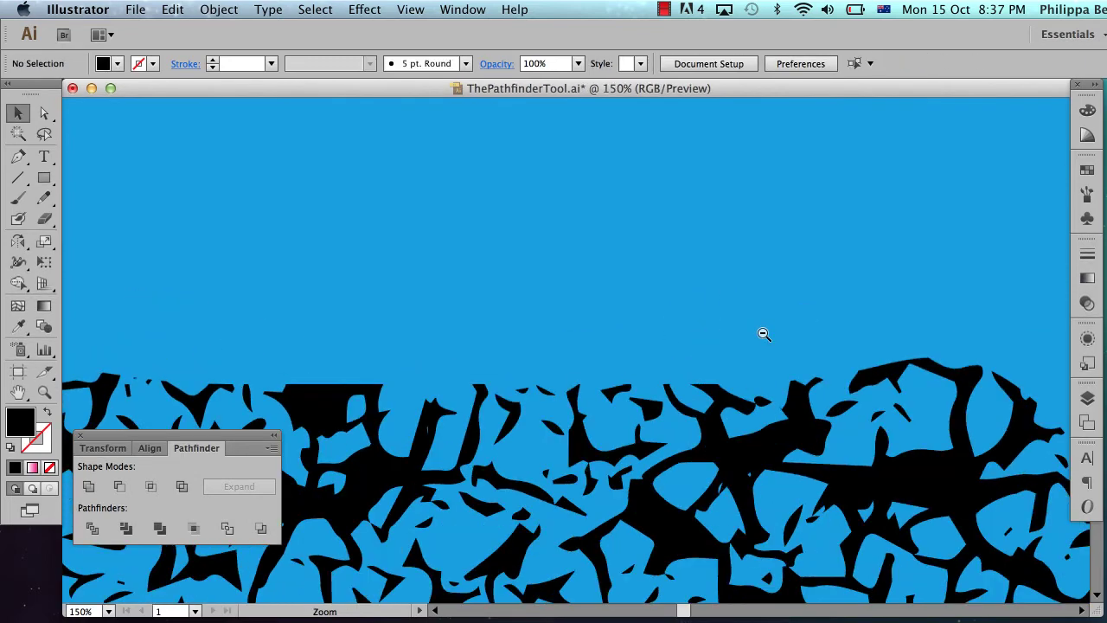
alt+super+click(593, 348)
alt+super+click(400, 398)
alt+super+click(400, 398)
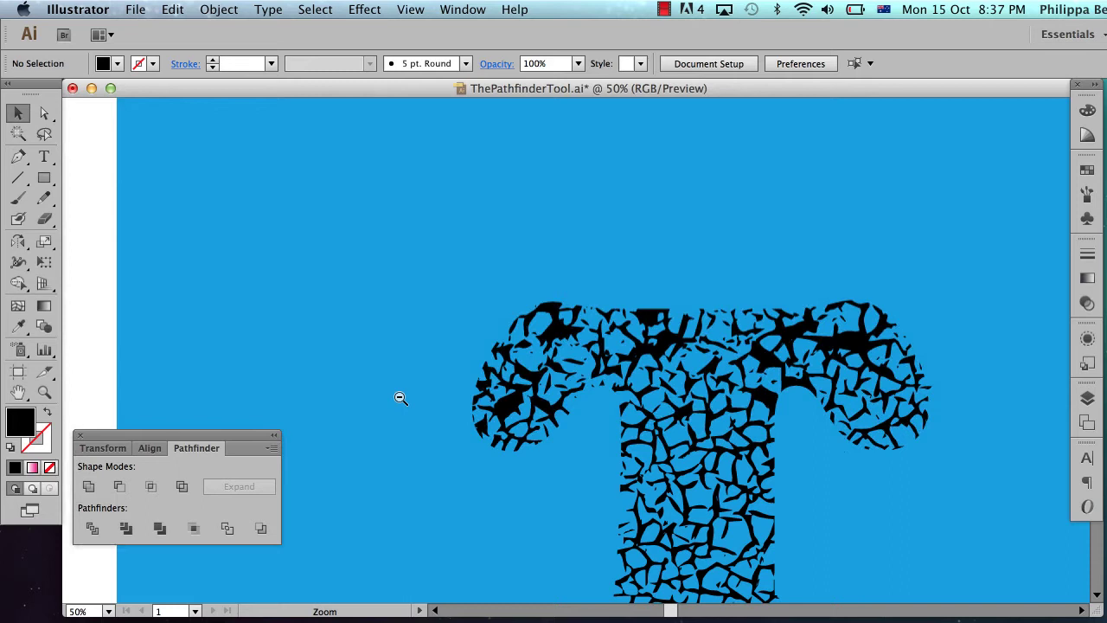
alt+super+click(397, 464)
scroll(644, 385, right, 5)
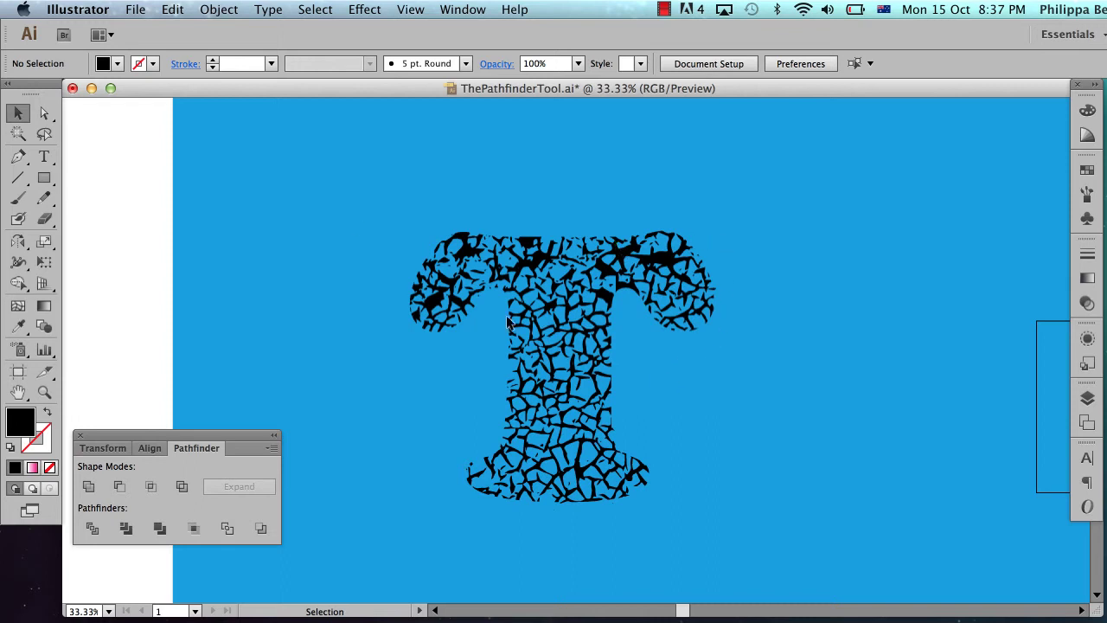
Step: Marquee-select the entire T, then zoom into its base
drag(342, 177, 664, 496)
drag(767, 521, 768, 522)
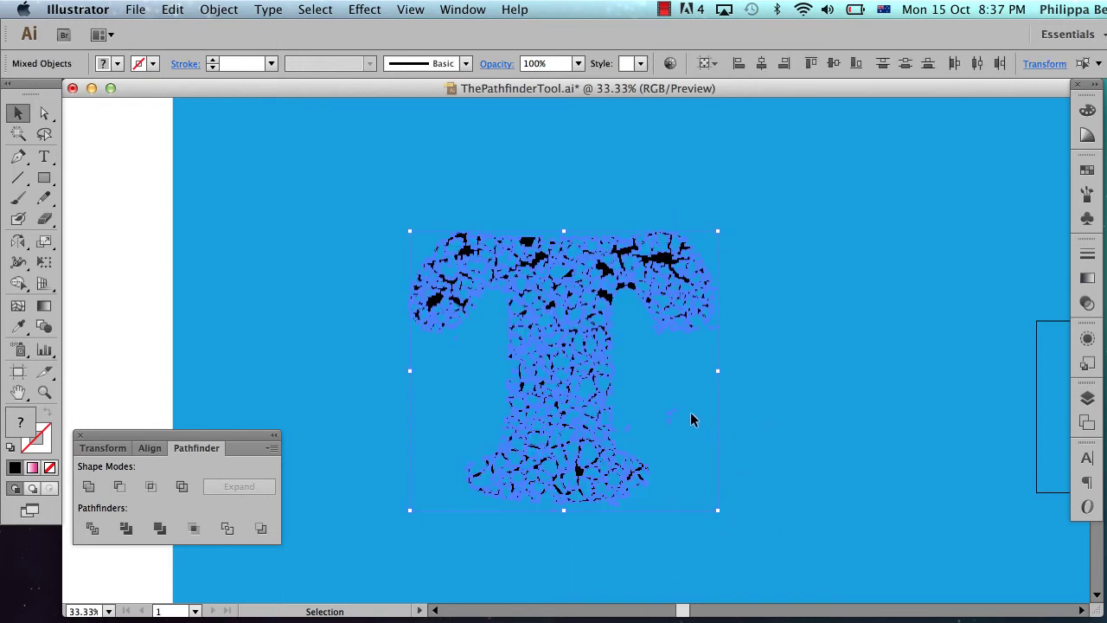
key(z)
drag(568, 370, 733, 533)
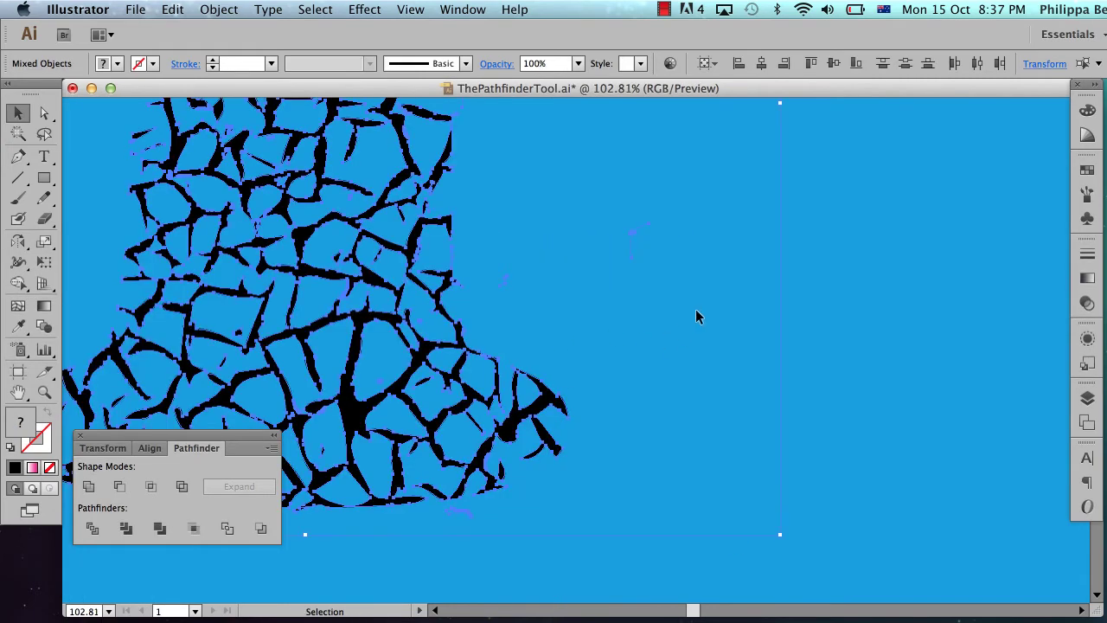
Step: Find and delete the stray bit beneath the T's base
click(472, 205)
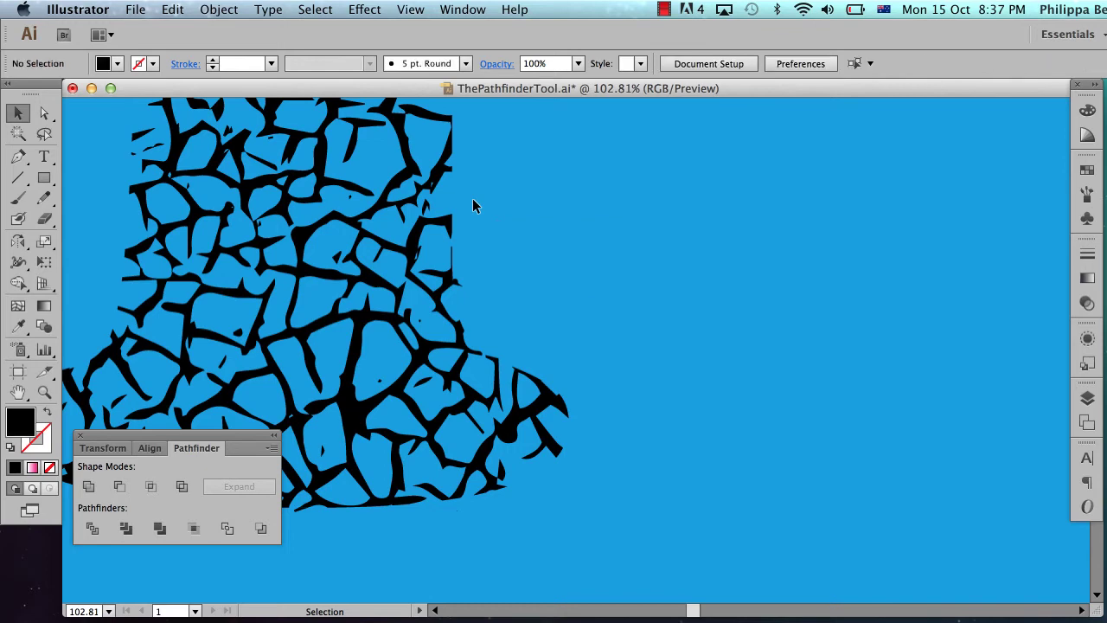
scroll(472, 205, down, 5)
scroll(472, 205, left, 4)
key(super+a)
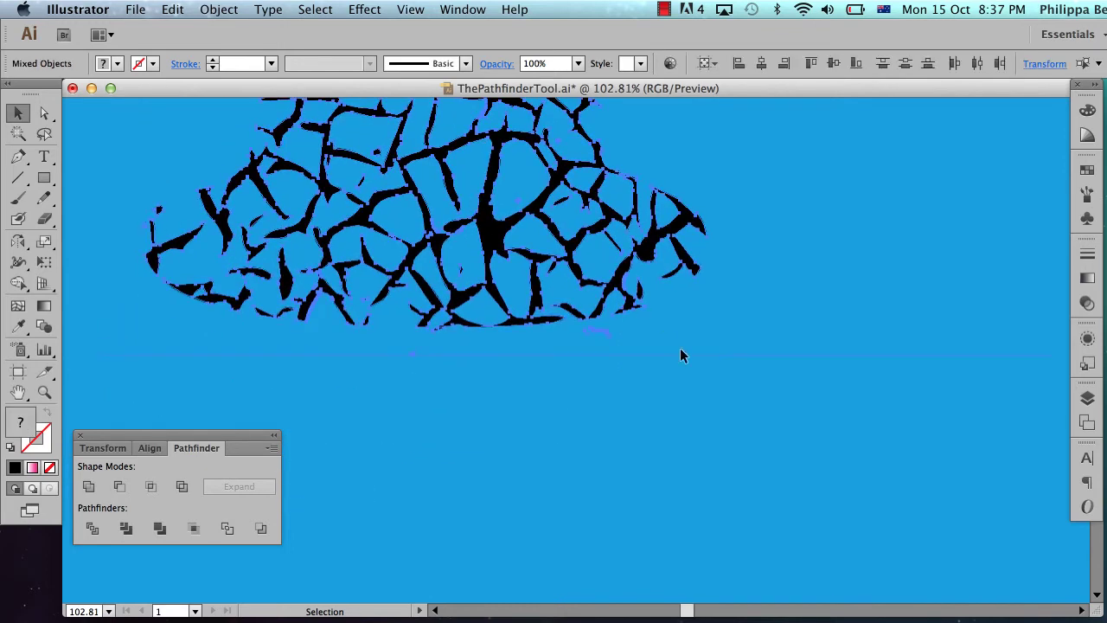
drag(668, 401, 578, 325)
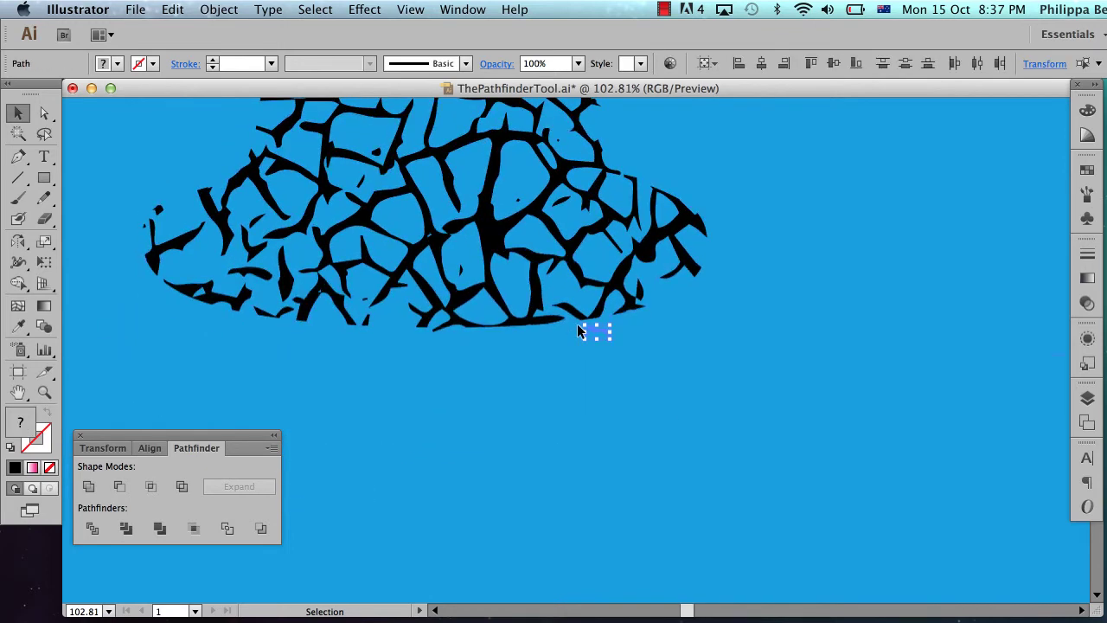
click(577, 325)
key(super+a)
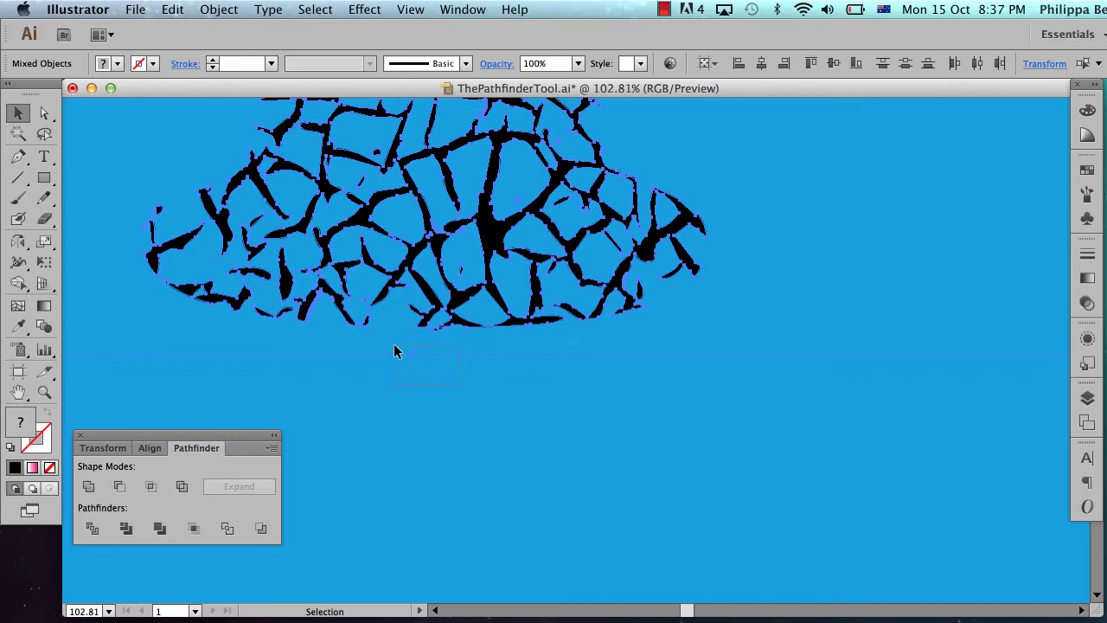
drag(393, 345, 392, 343)
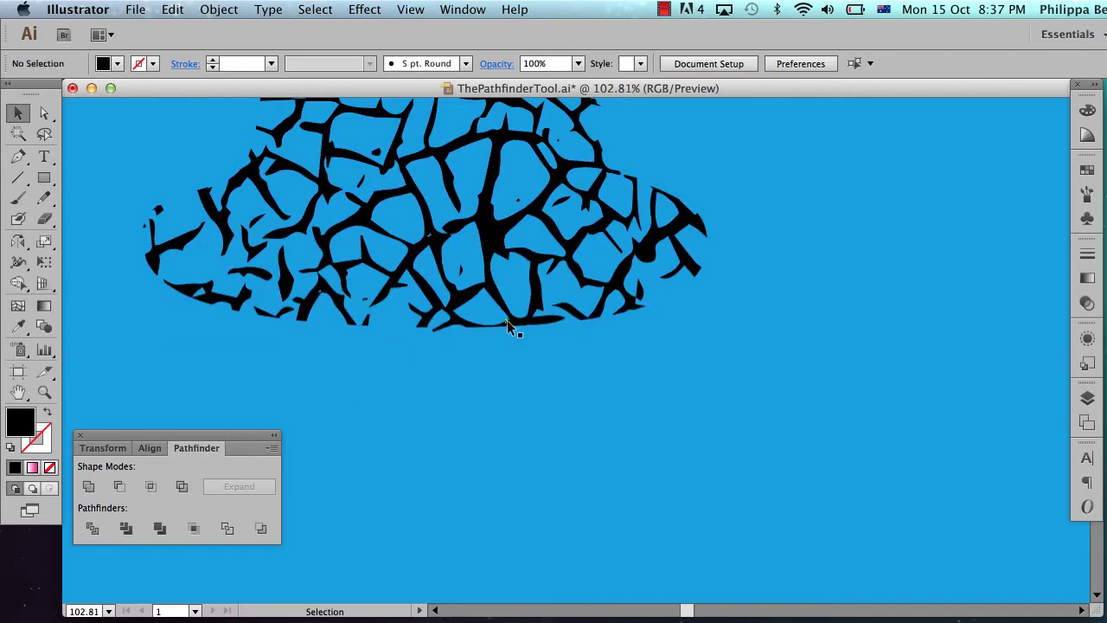
key(super+a)
Step: Zoom out over the whole T and check the upper-left arm for strays
key(super+1)
alt+super+click(582, 347)
alt+super+click(582, 348)
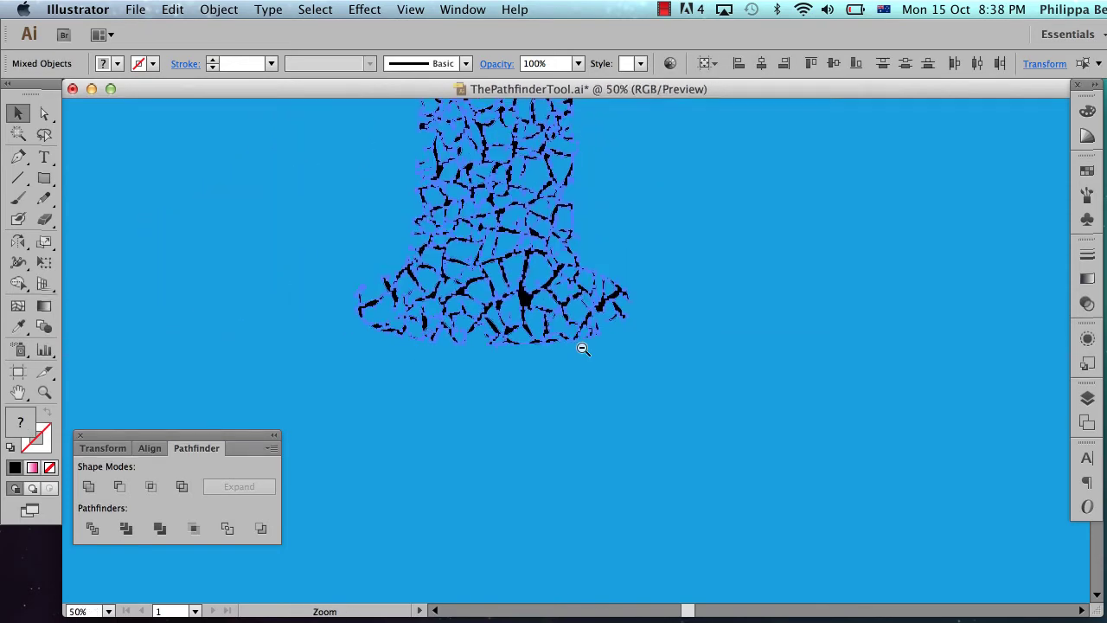
alt+super+click(582, 348)
drag(571, 269, 561, 428)
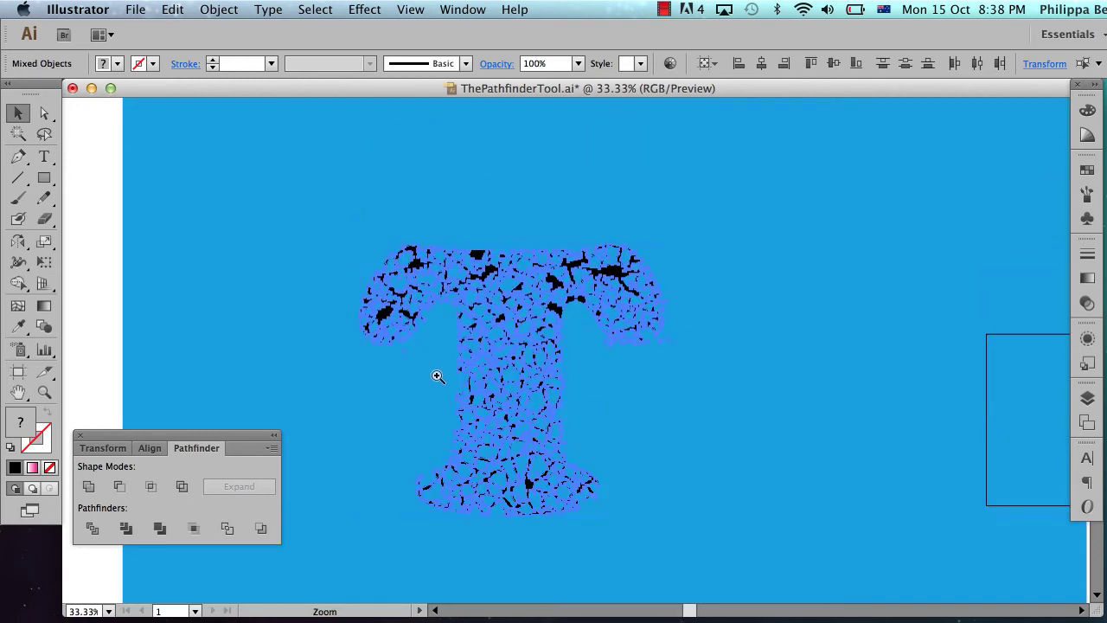
drag(437, 375, 346, 299)
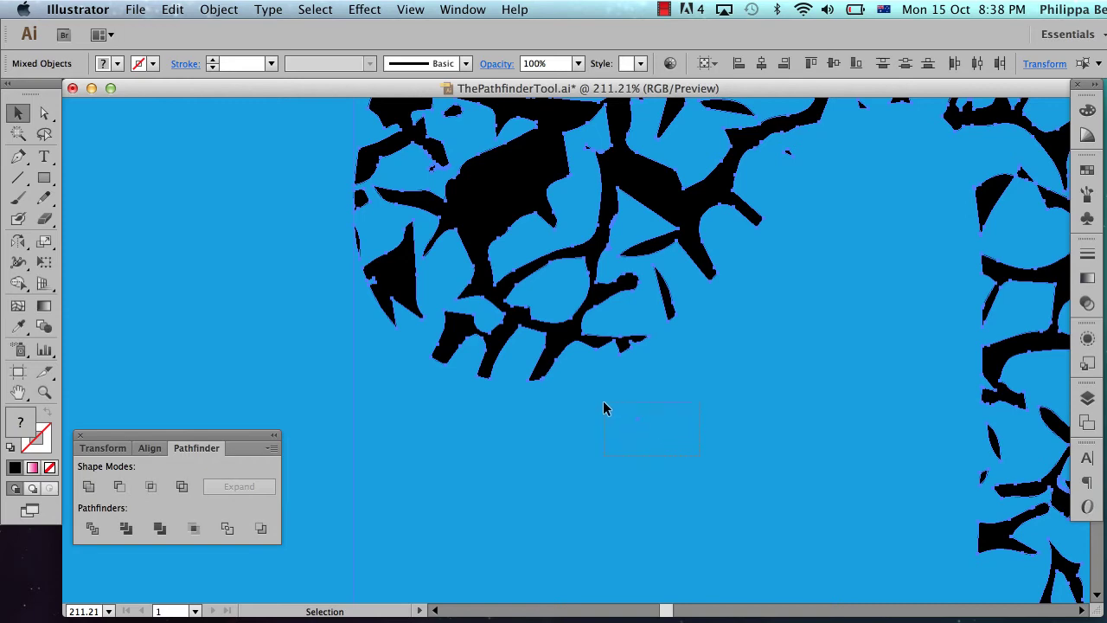
click(604, 403)
alt+super+click(829, 356)
alt+super+click(830, 356)
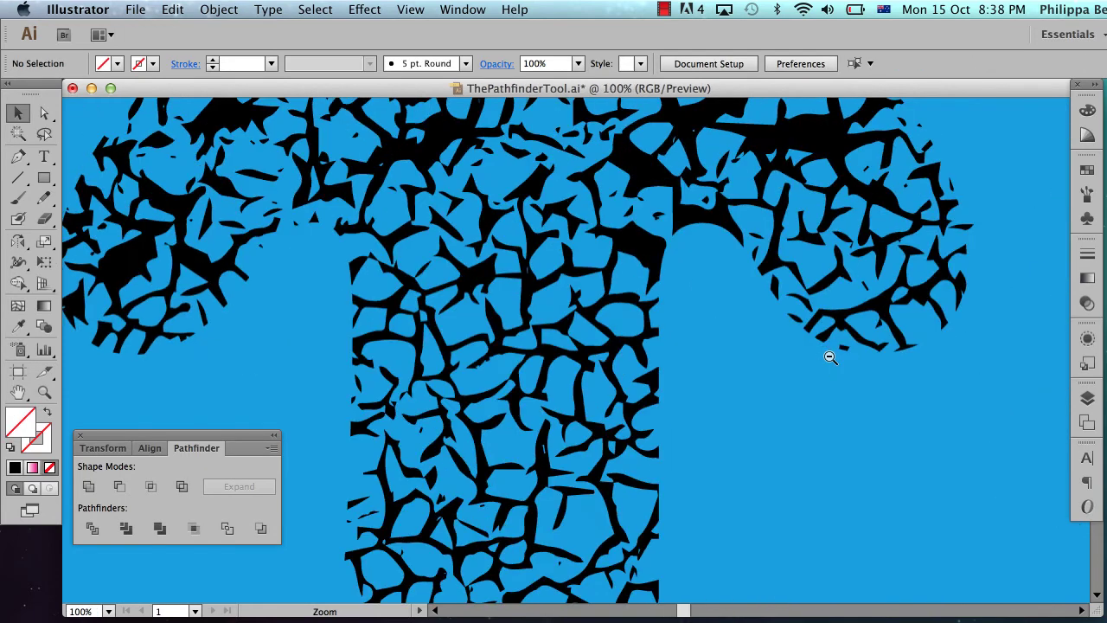
alt+super+click(829, 356)
key(super+a)
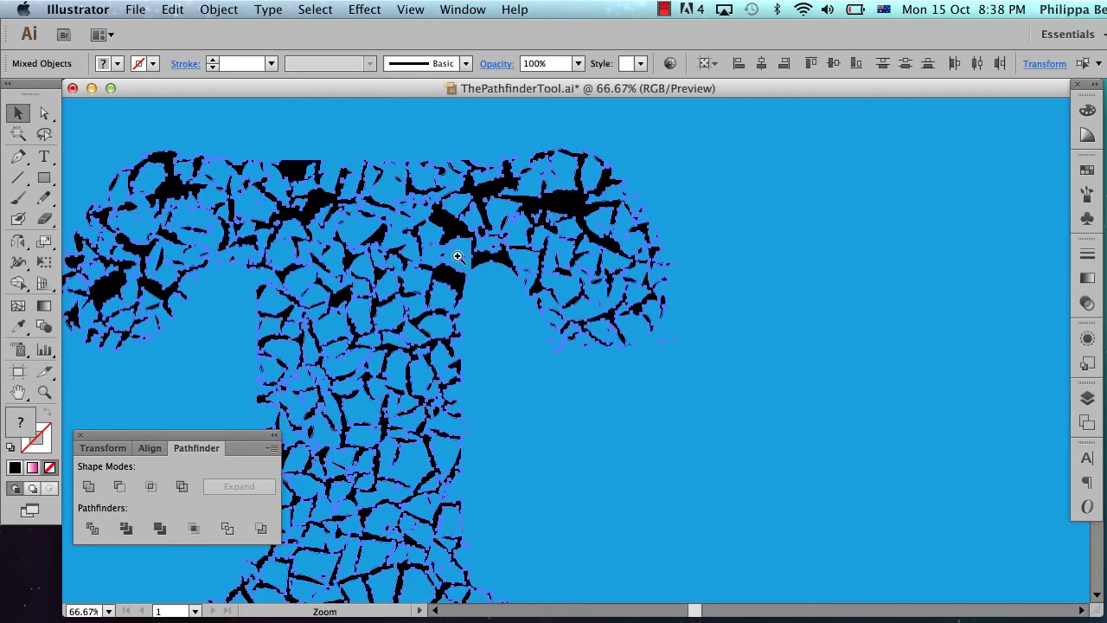
Step: Clear the near-invisible strays under the right arm and return to the full T
drag(456, 254, 748, 399)
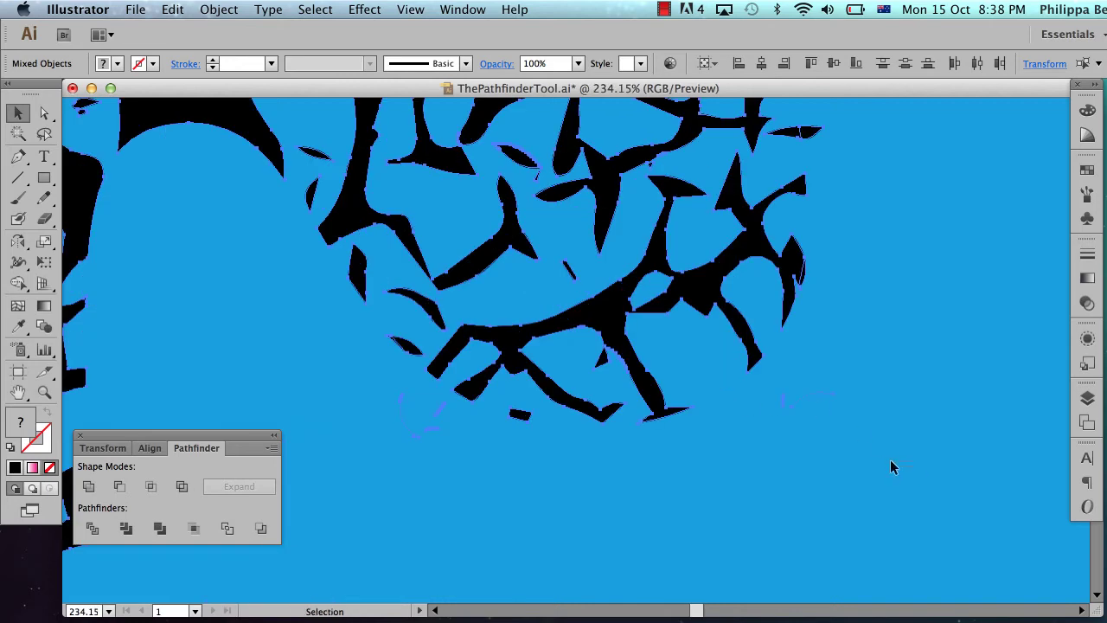
click(771, 378)
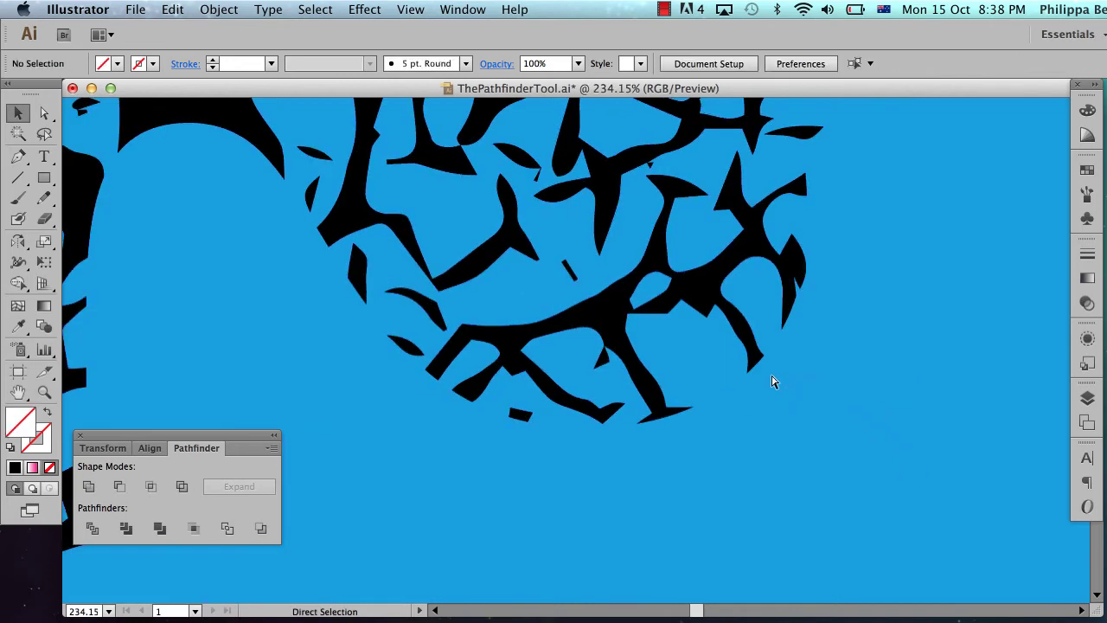
key(super+a)
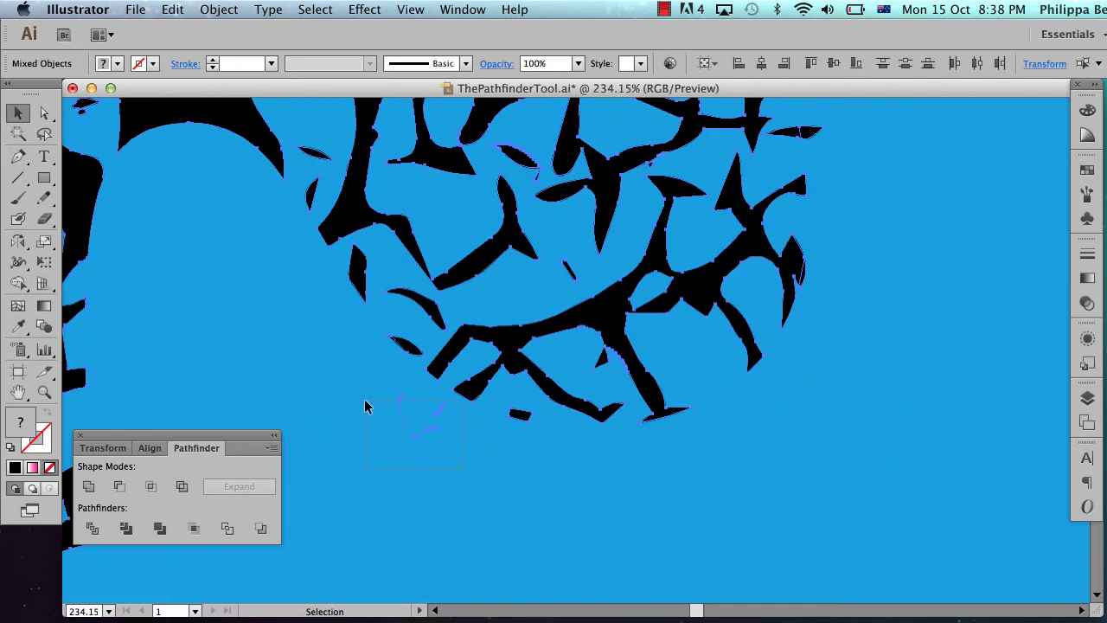
drag(363, 398, 363, 398)
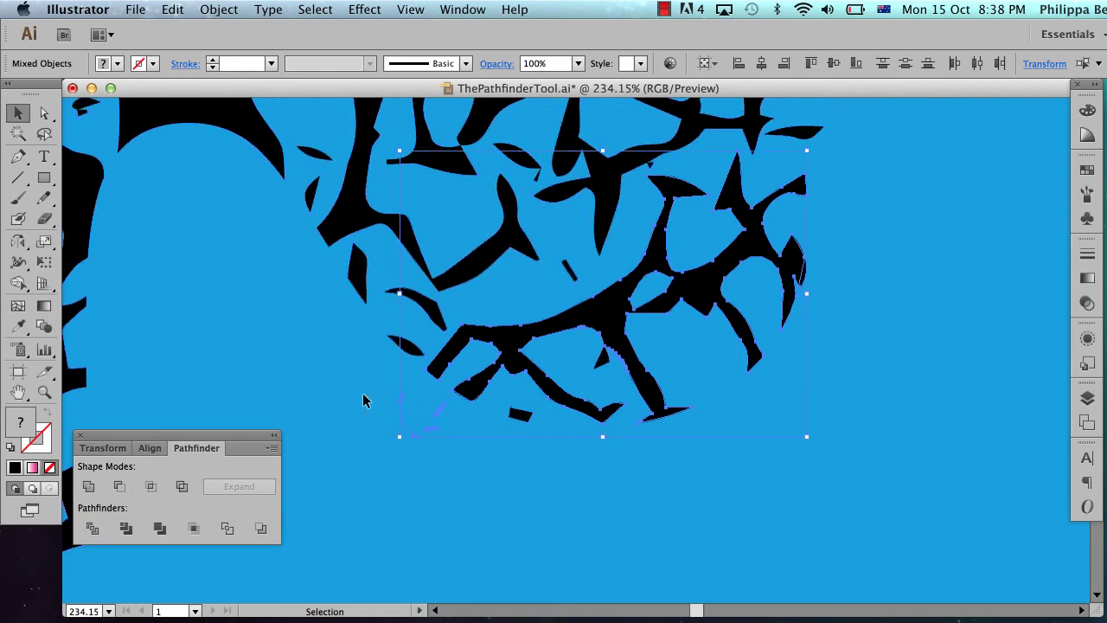
click(446, 347)
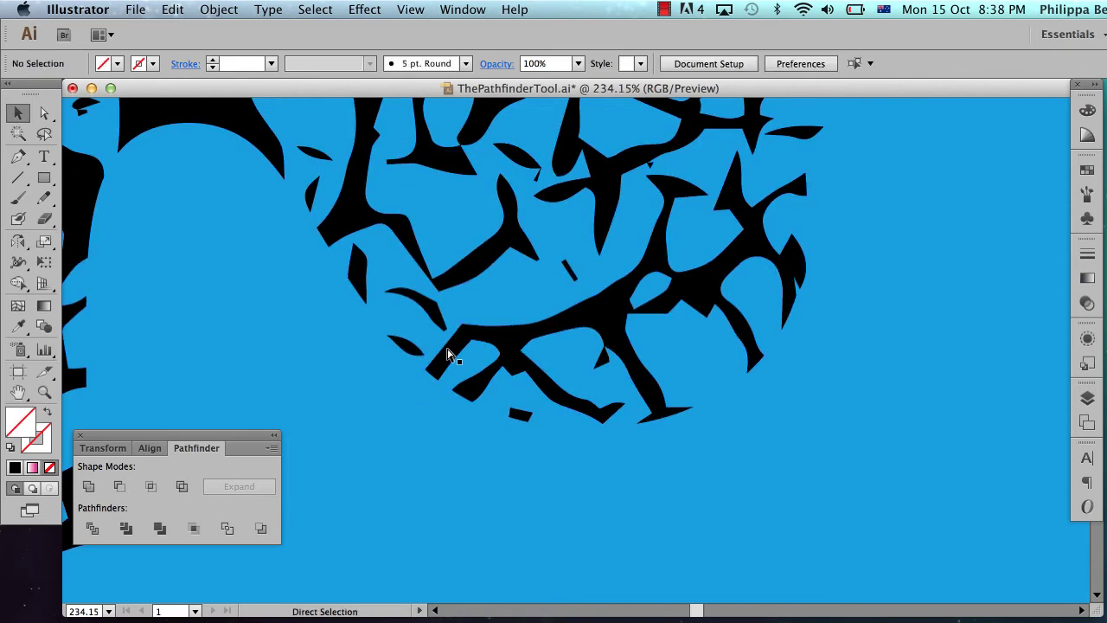
key(super+a)
click(436, 439)
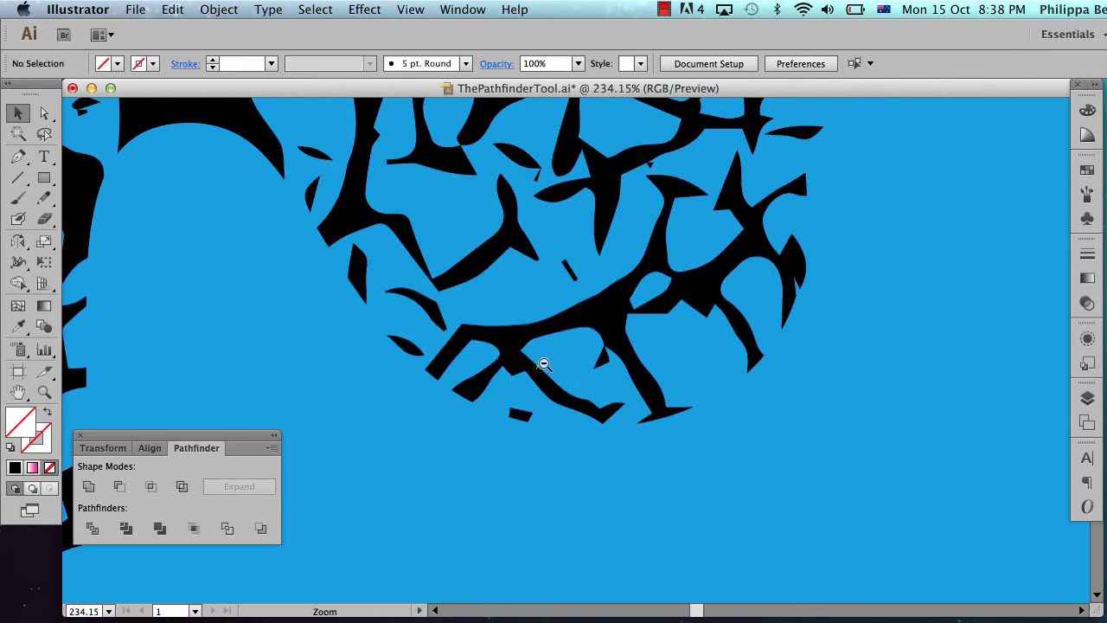
alt+super+click(429, 302)
alt+super+click(432, 302)
alt+super+click(432, 303)
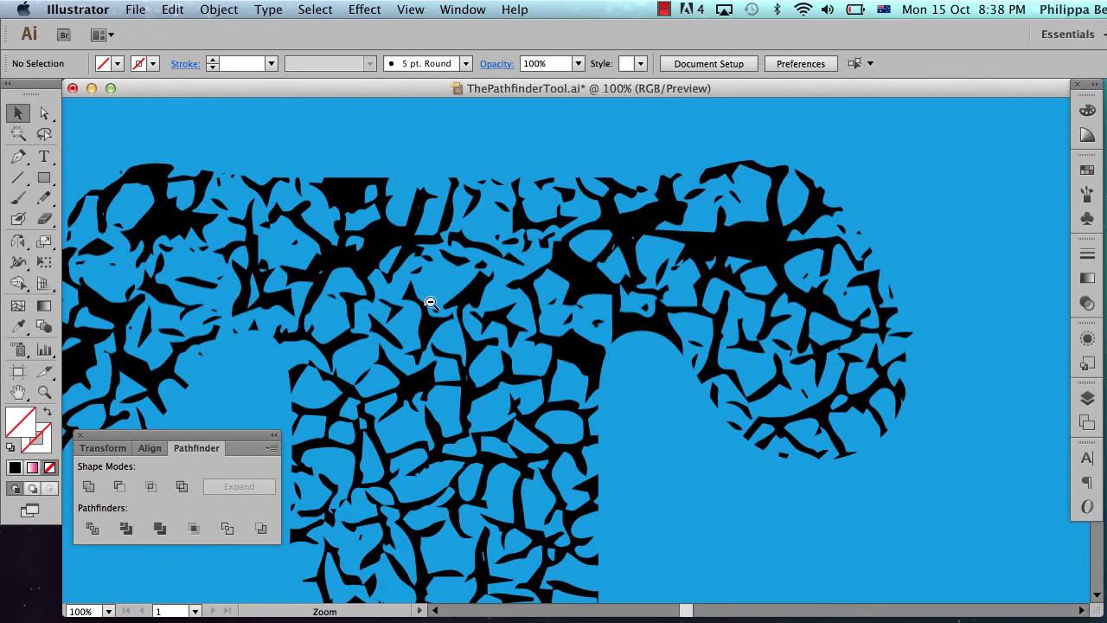
alt+super+click(432, 303)
scroll(431, 304, down, 5)
scroll(430, 305, right, 5)
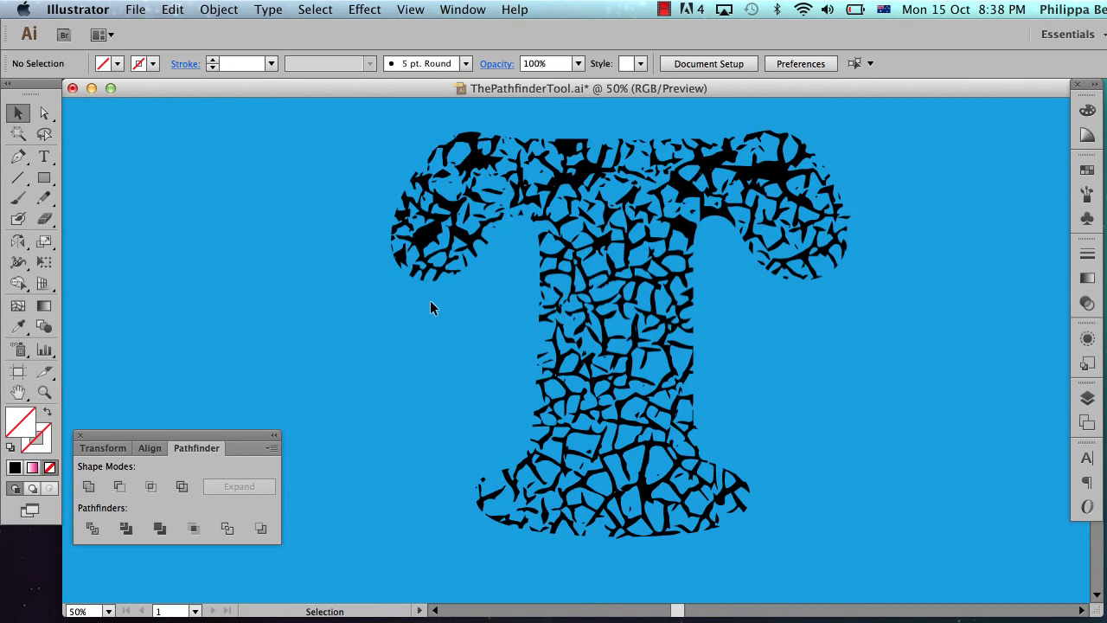
scroll(429, 300, up, 1)
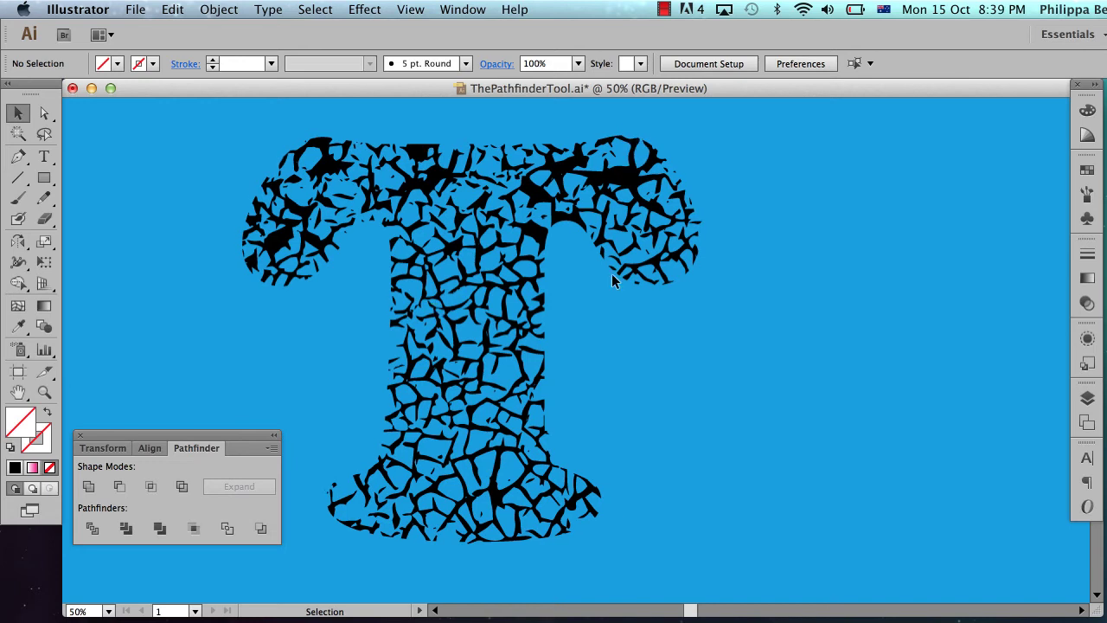